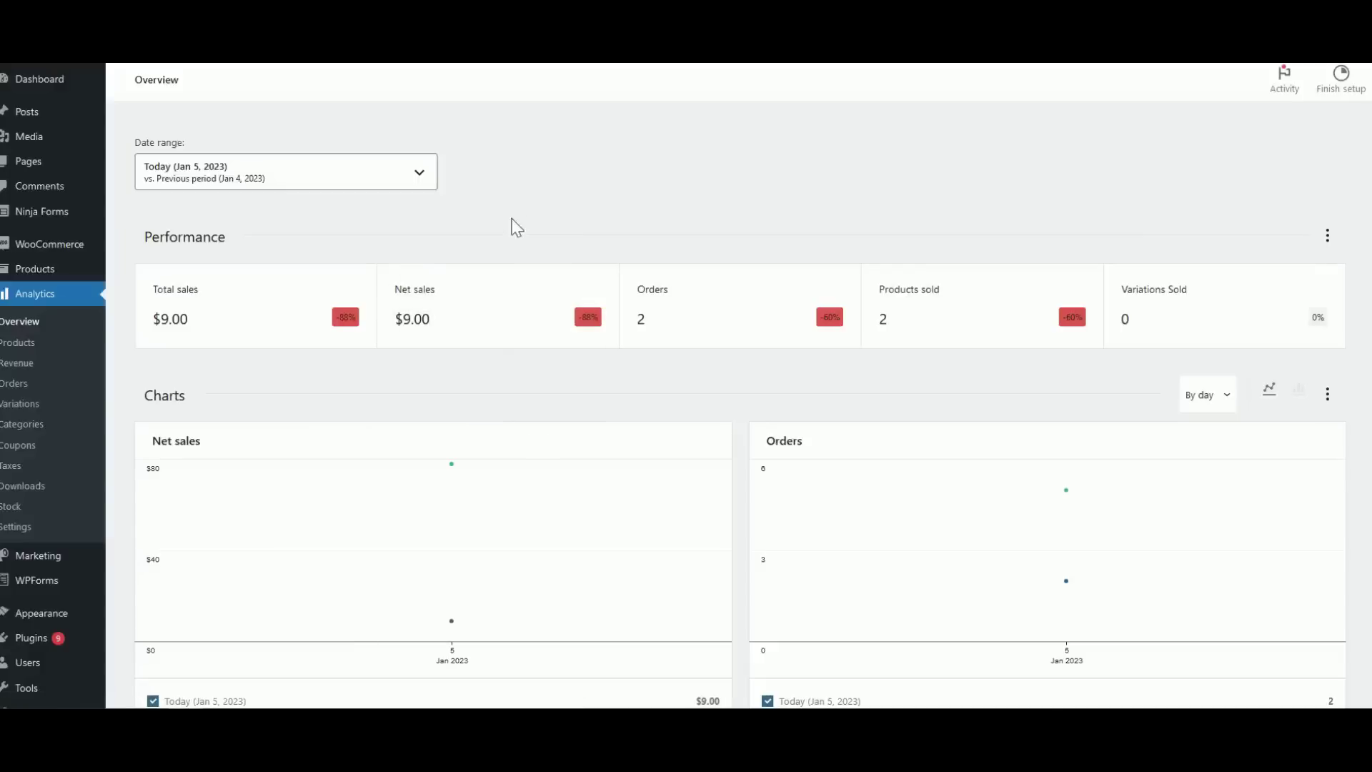
Show yesterday's figures in the analytics overview, compared with the previous period.
left_click(435, 160)
left_click(342, 295)
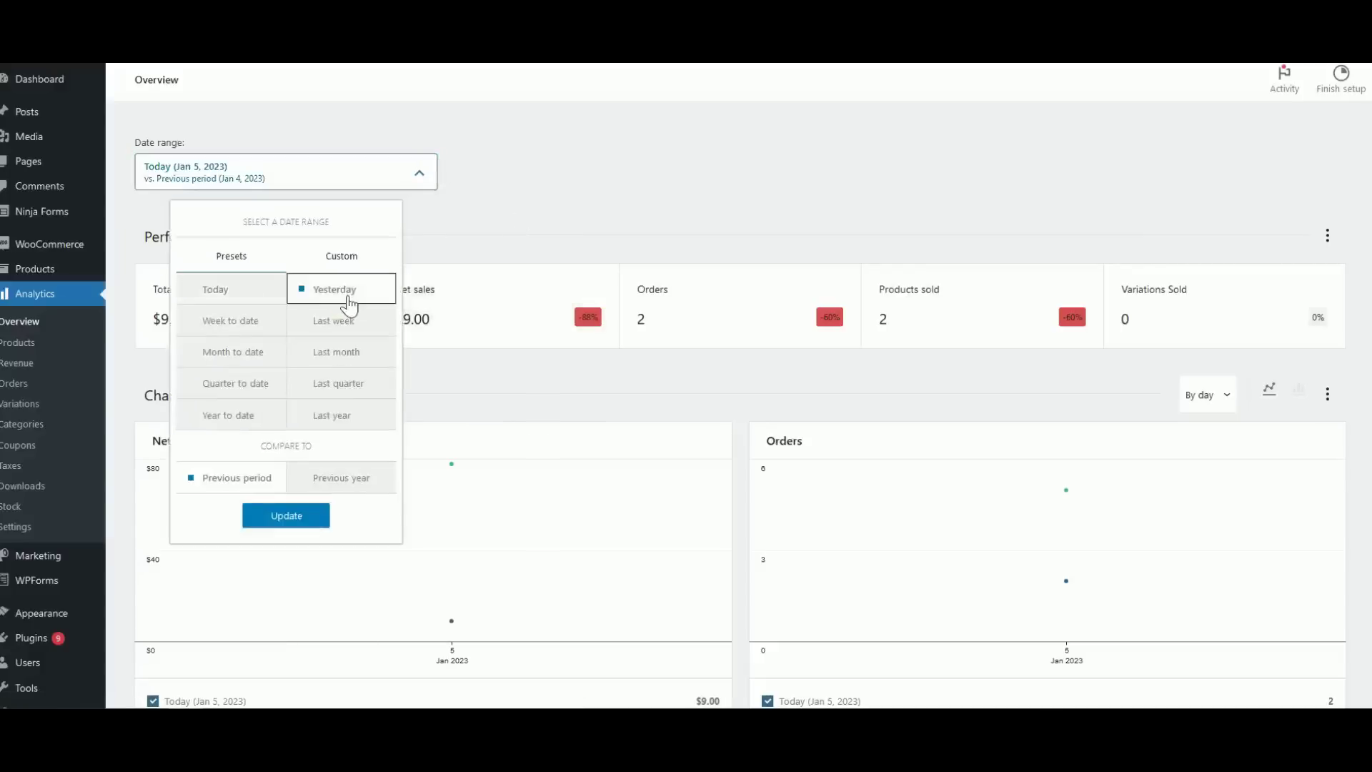
left_click(295, 513)
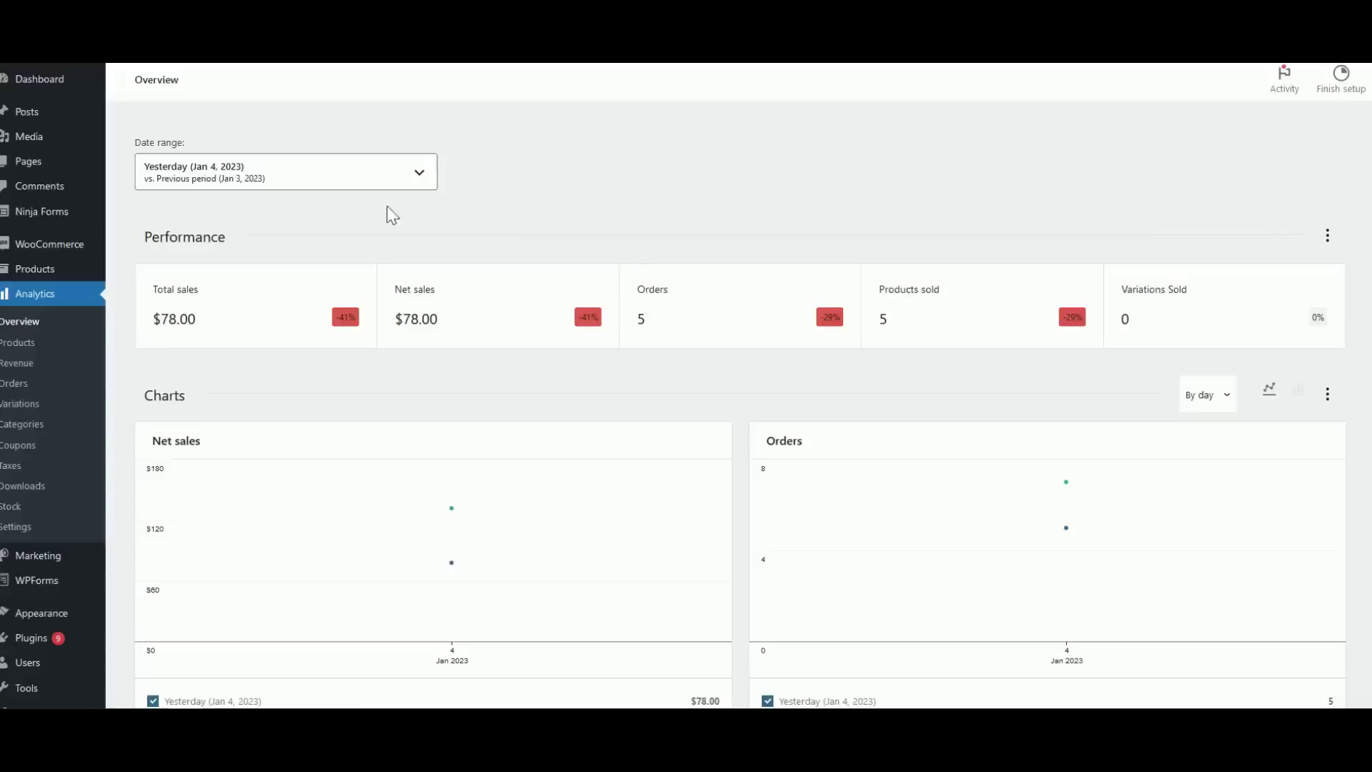
Show the sales analytics overview for the Last month date range.
left_click(346, 174)
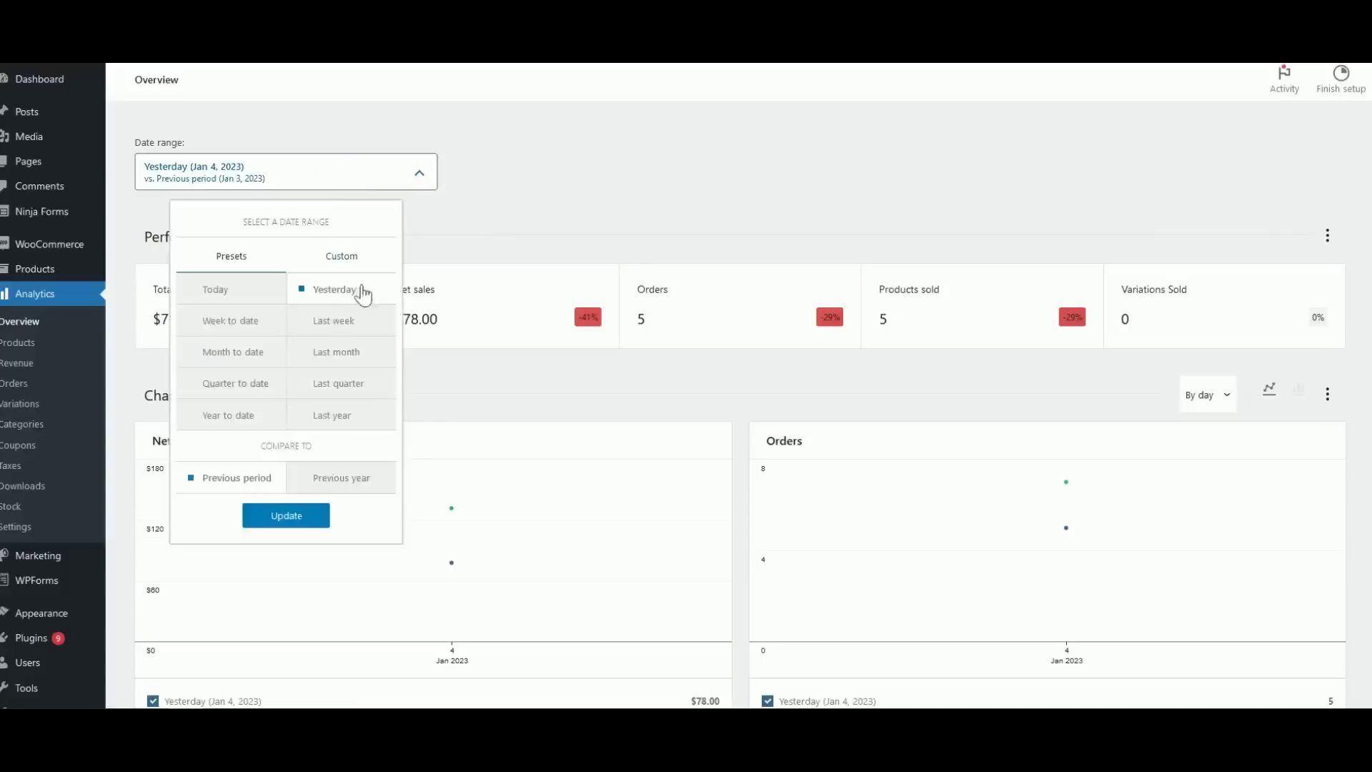
left_click(357, 355)
left_click(315, 516)
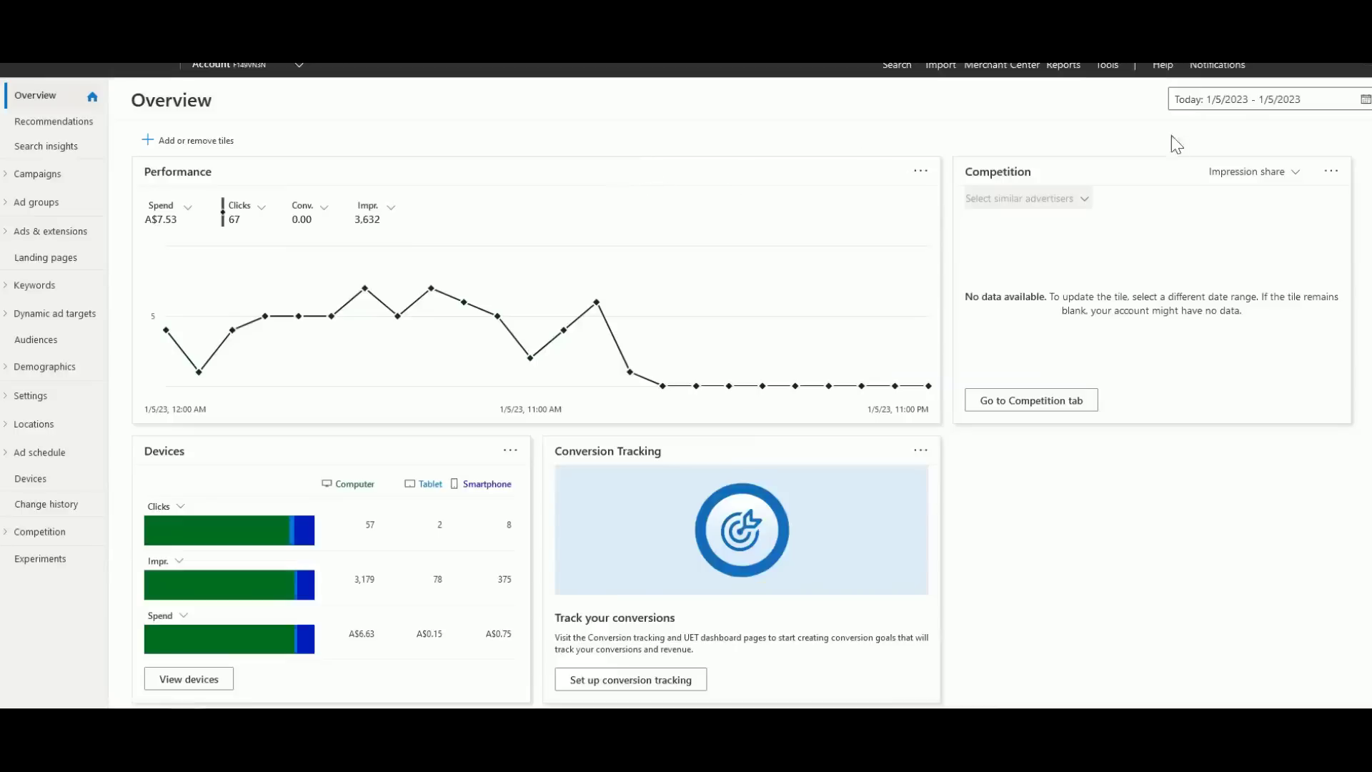
Switch to the Microsoft Advertising overview and show its performance for the Last month date range.
left_click(1217, 105)
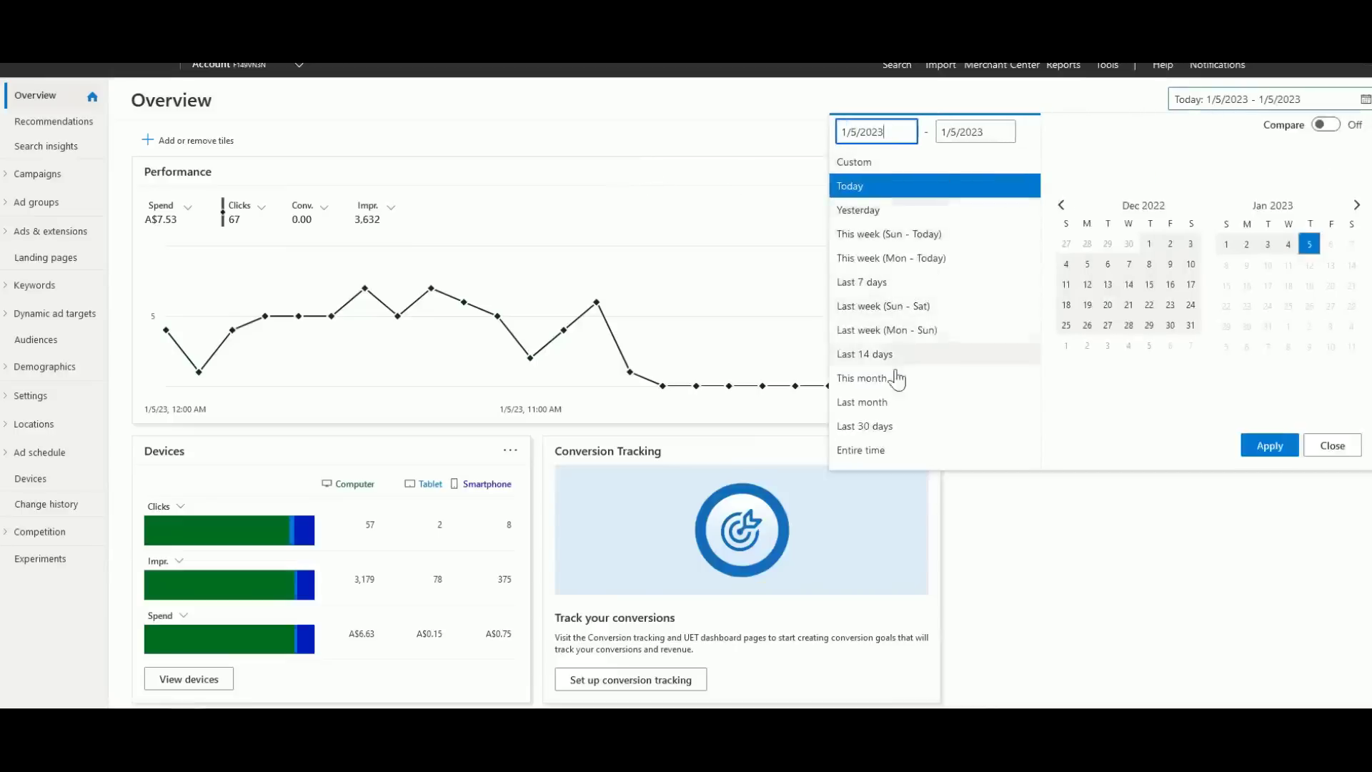
left_click(876, 402)
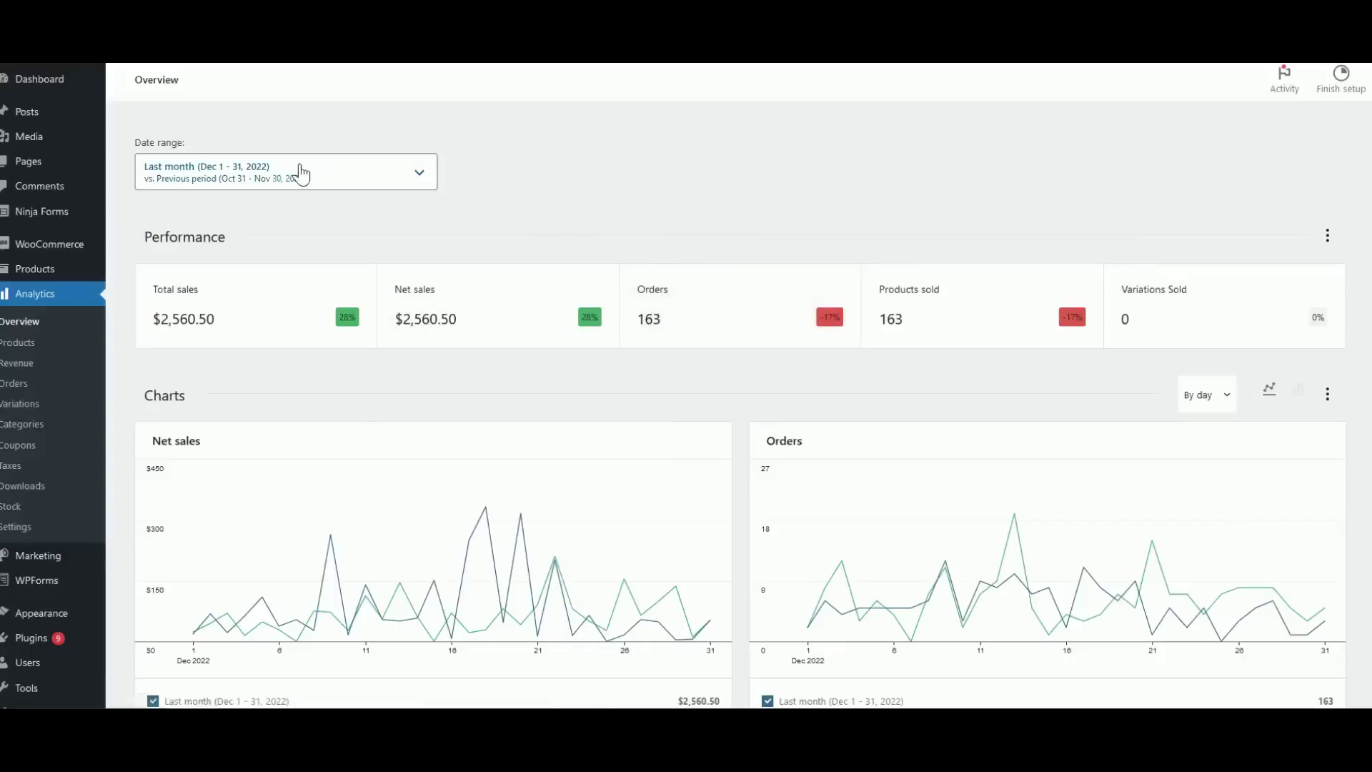
Return to WooCommerce Analytics and apply a custom date range from 10/01/2022 to 01/04/2023.
left_click(367, 175)
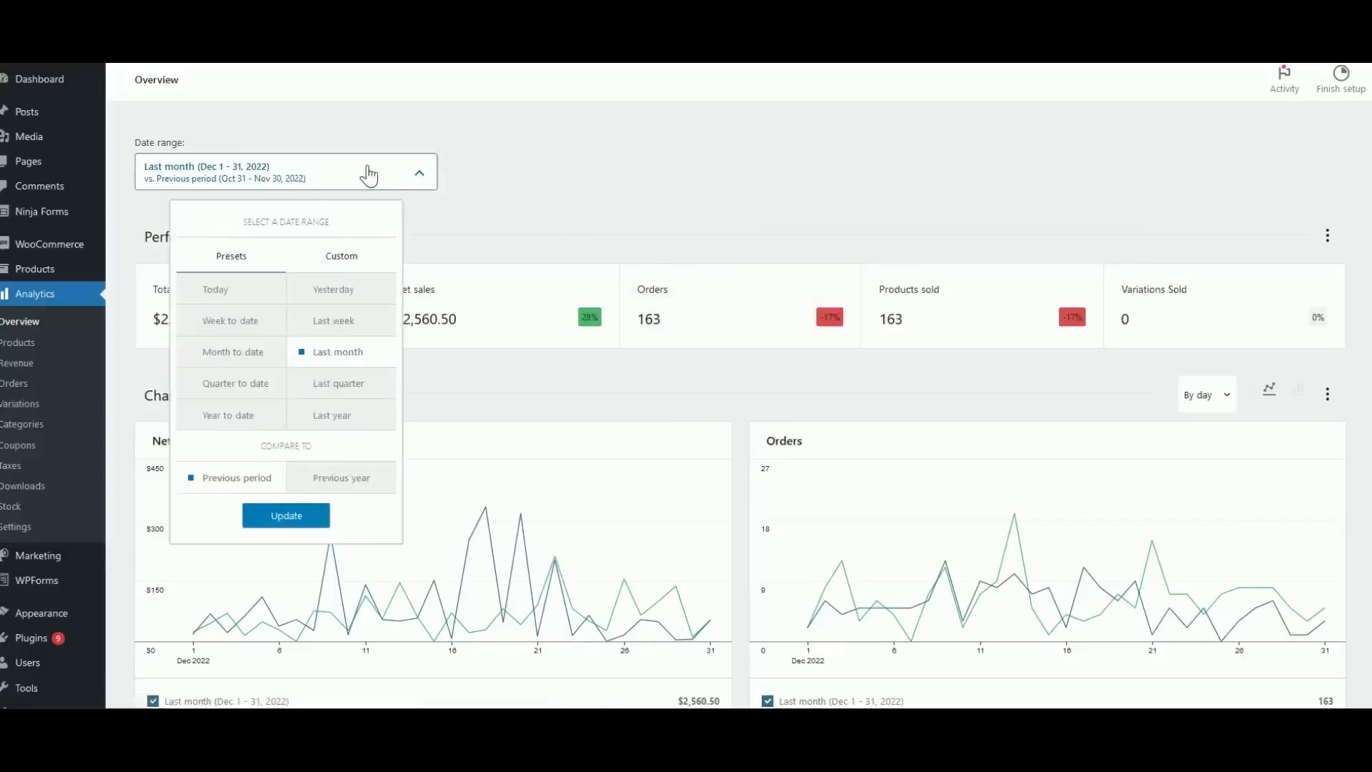
left_click(337, 259)
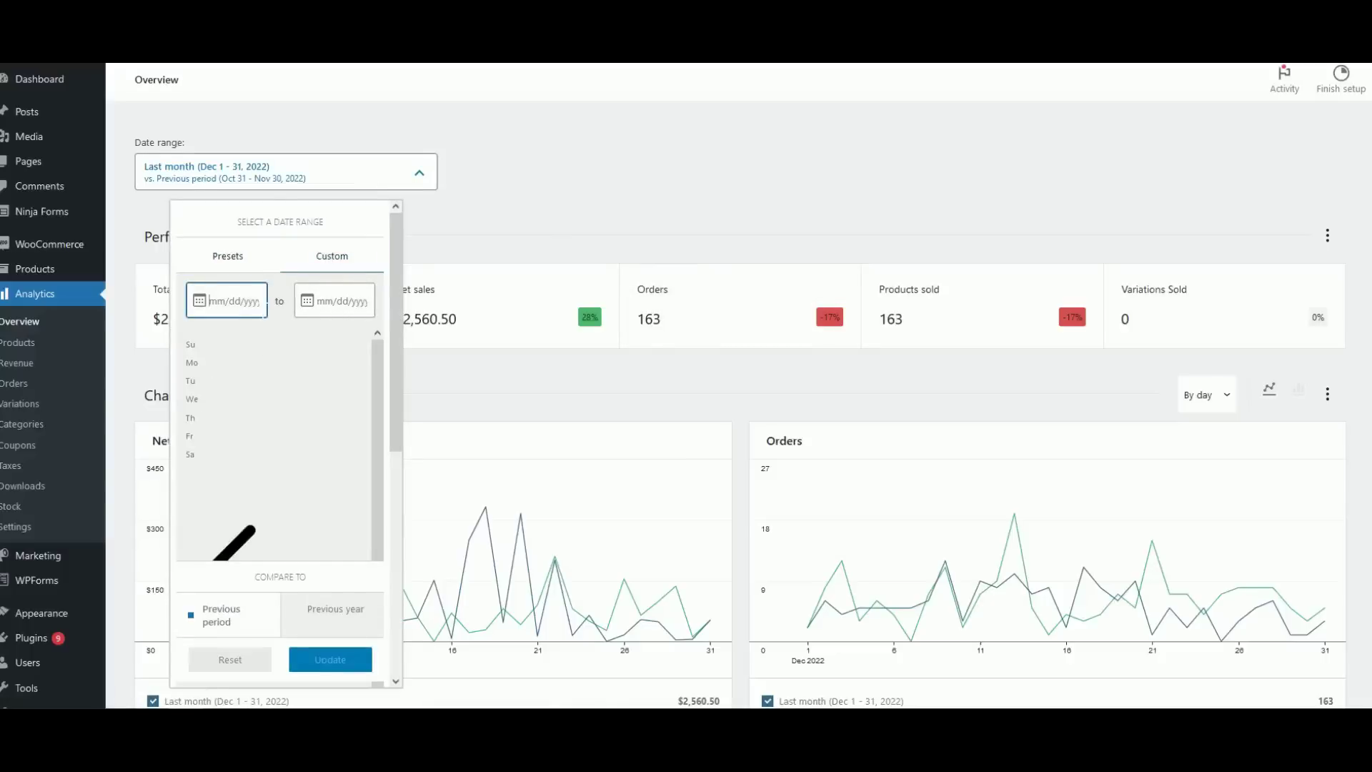
type("10/")
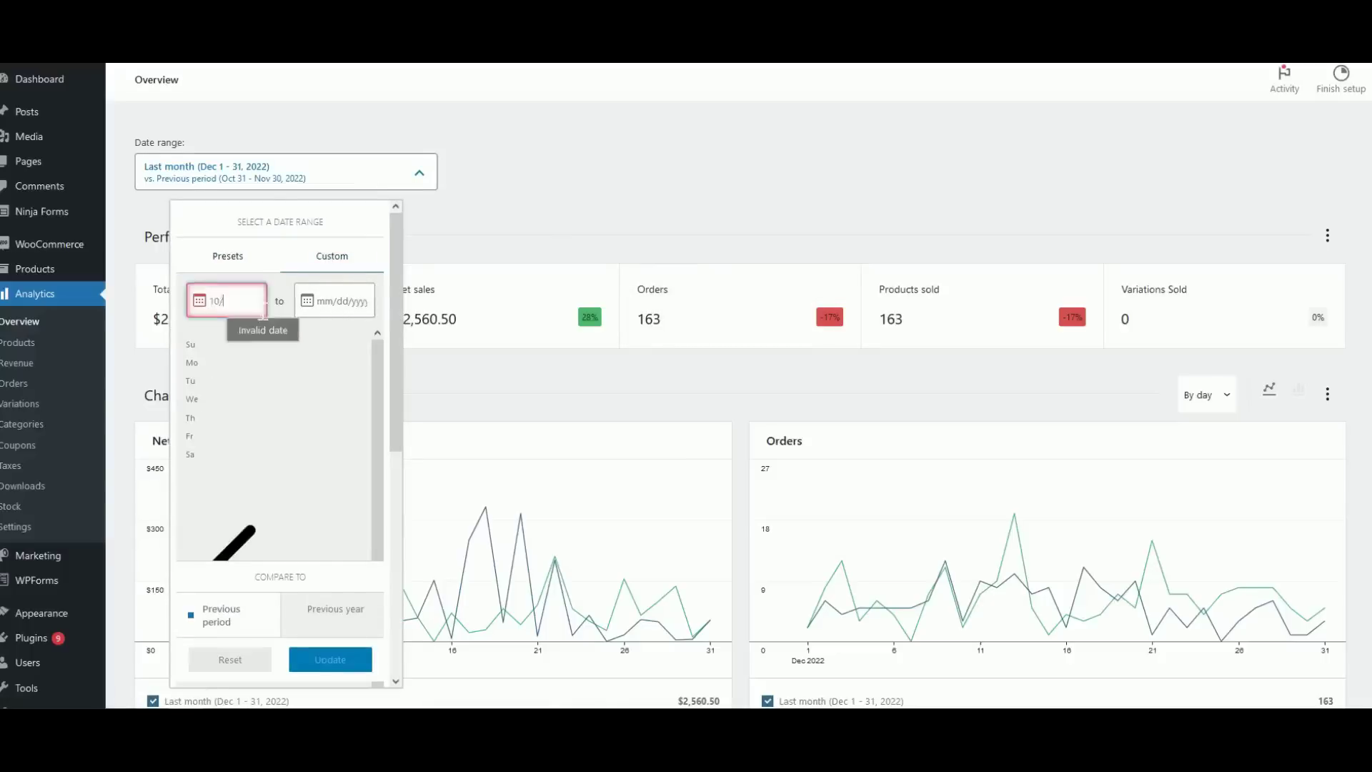
type("01/2022")
left_click(341, 303)
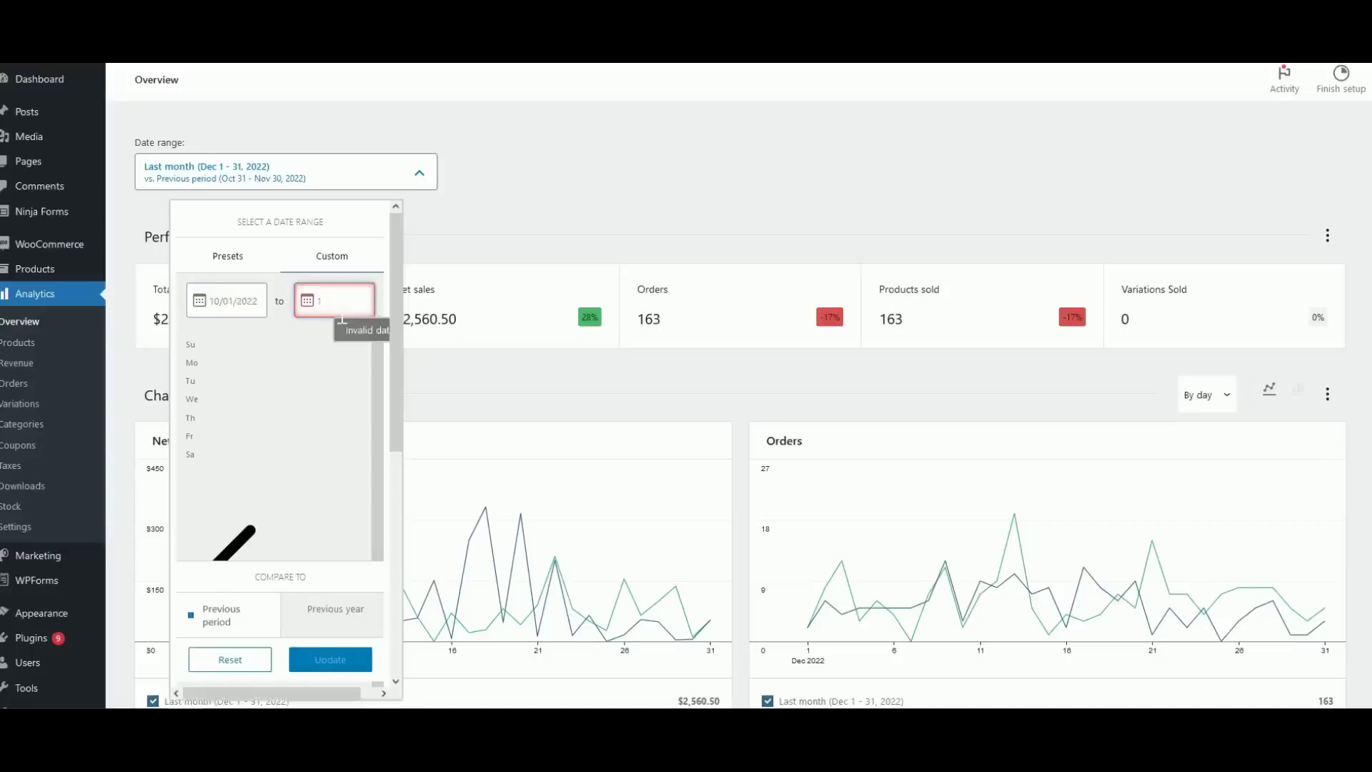
type("01/")
type("/05/2023")
left_click(347, 308)
key("BackSpace")
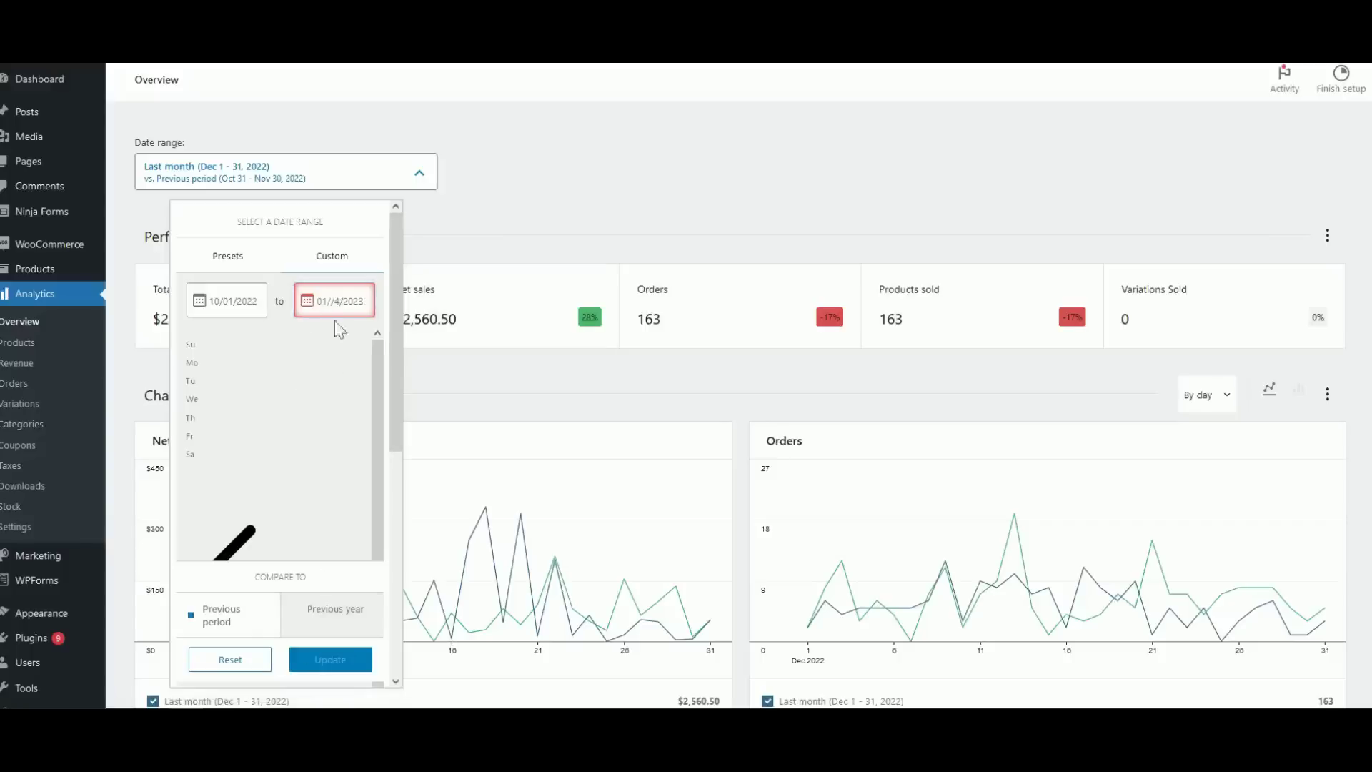
left_click_drag(340, 300, 316, 300)
type("01/04")
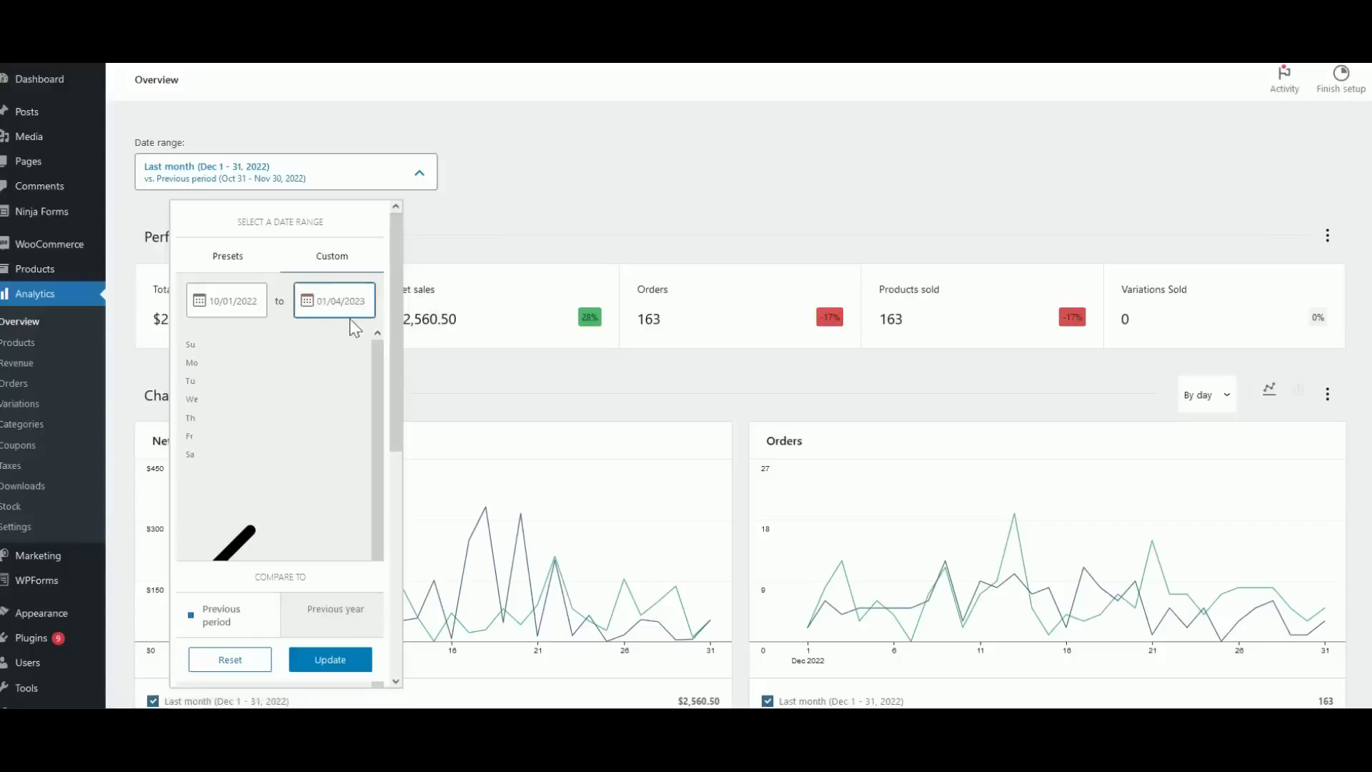
left_click(343, 660)
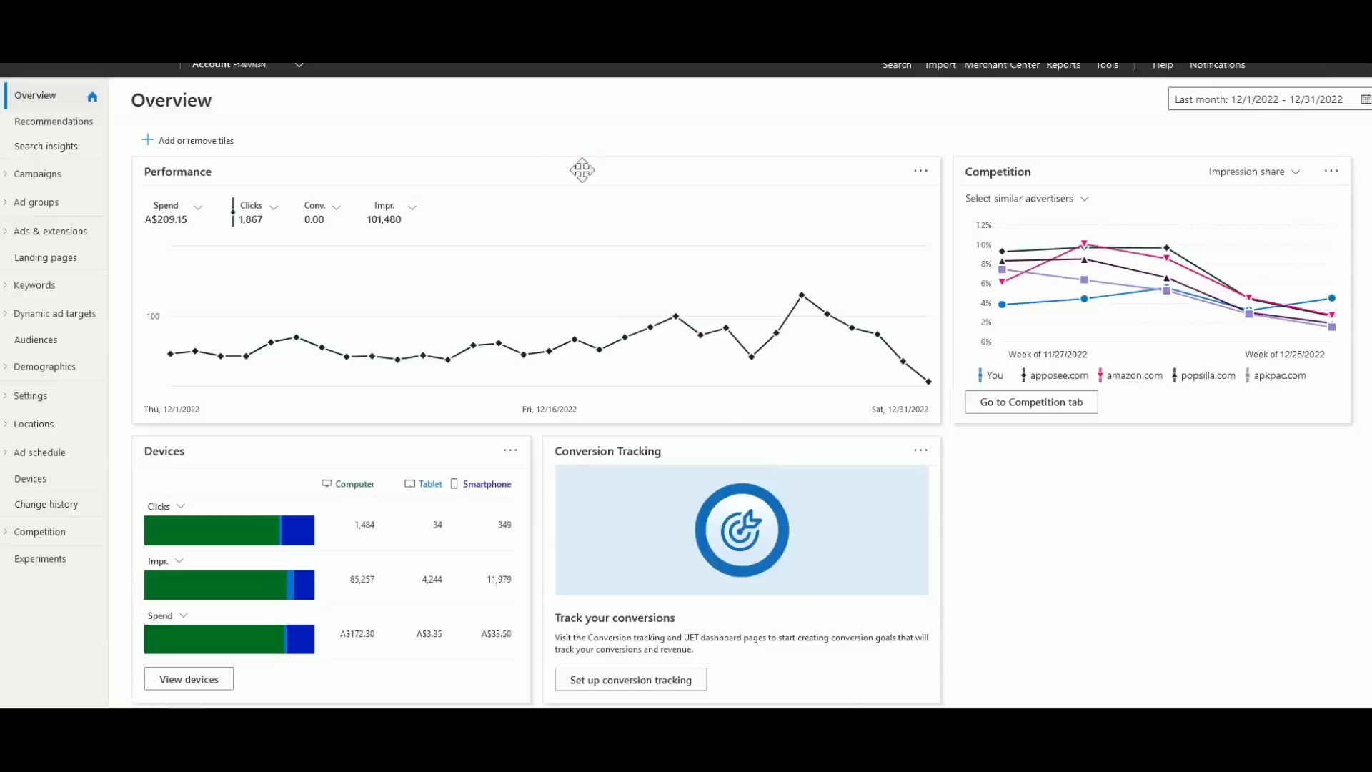
Switch to the Microsoft Advertising overview and apply a custom date range from 10/1/2022 to 01/05/2023.
left_click(1217, 108)
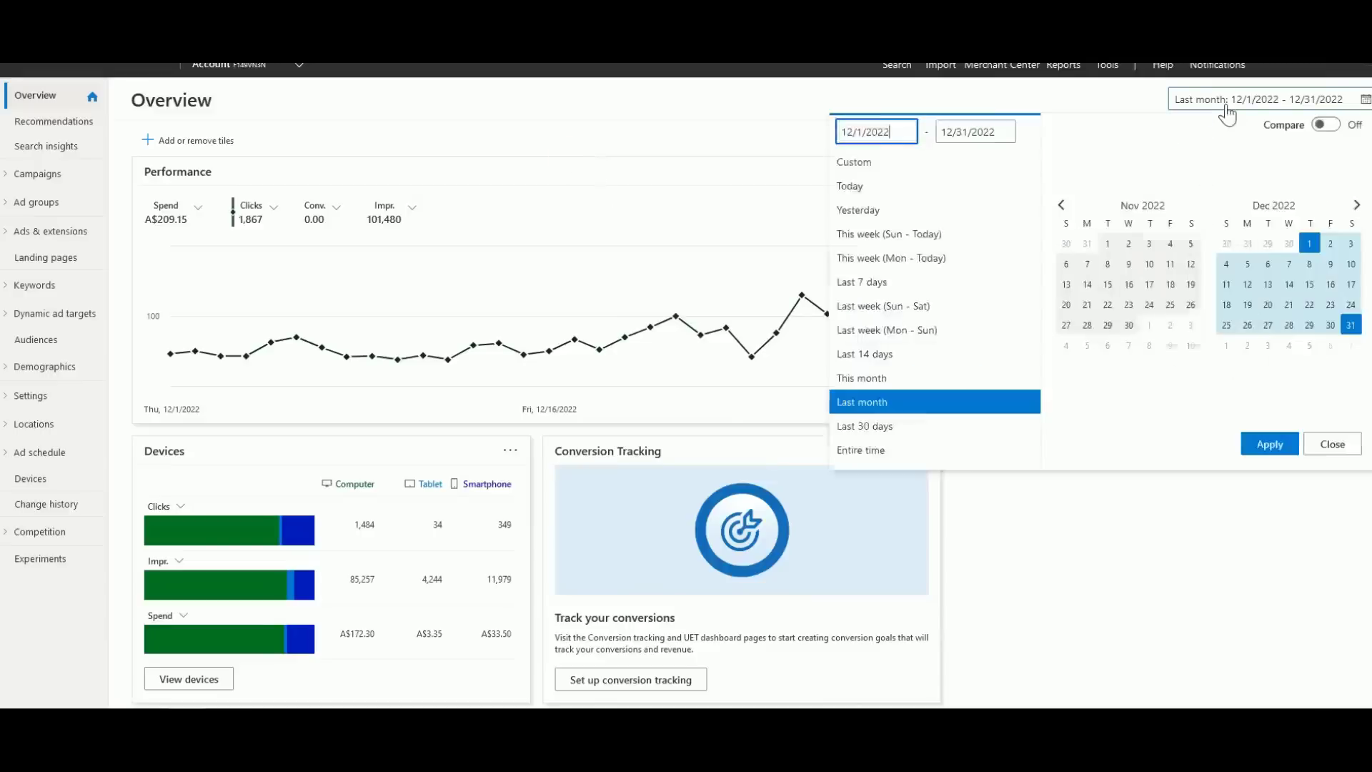
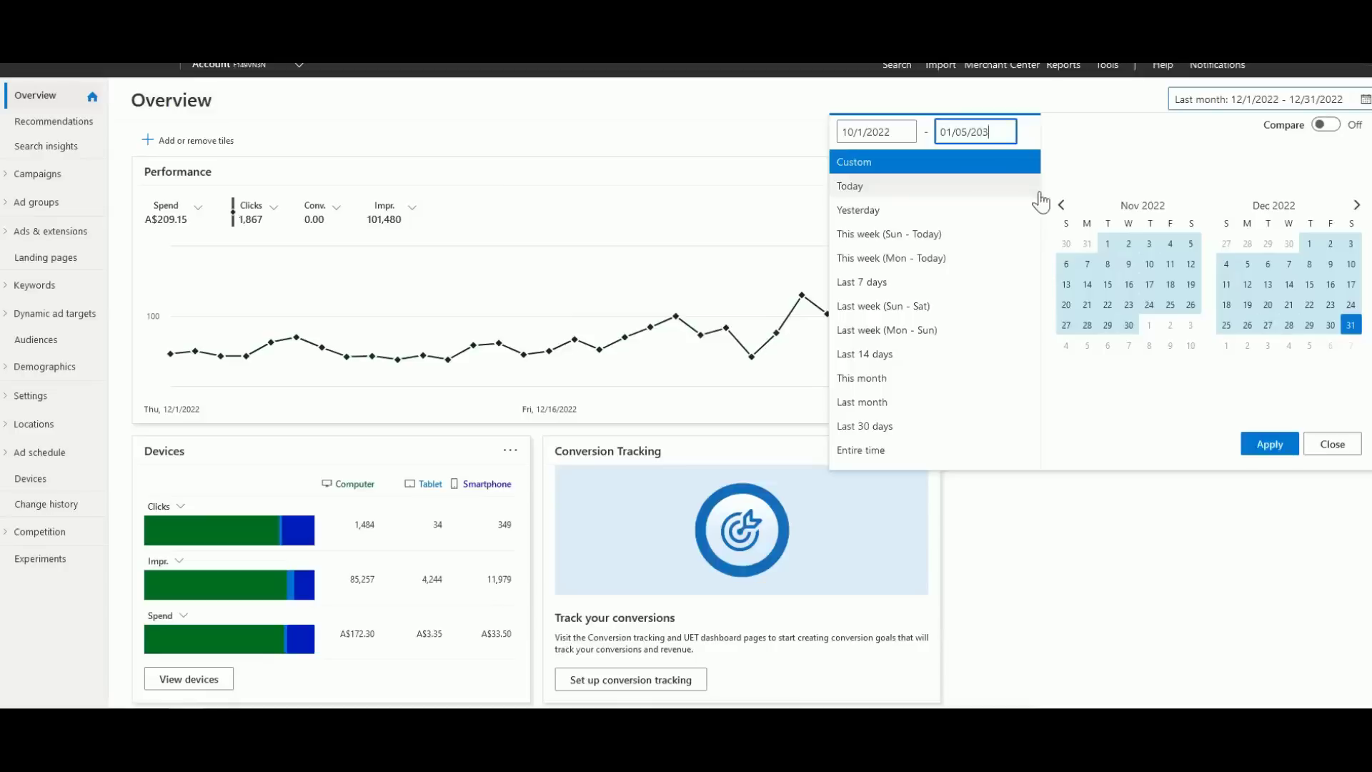
left_click(1270, 449)
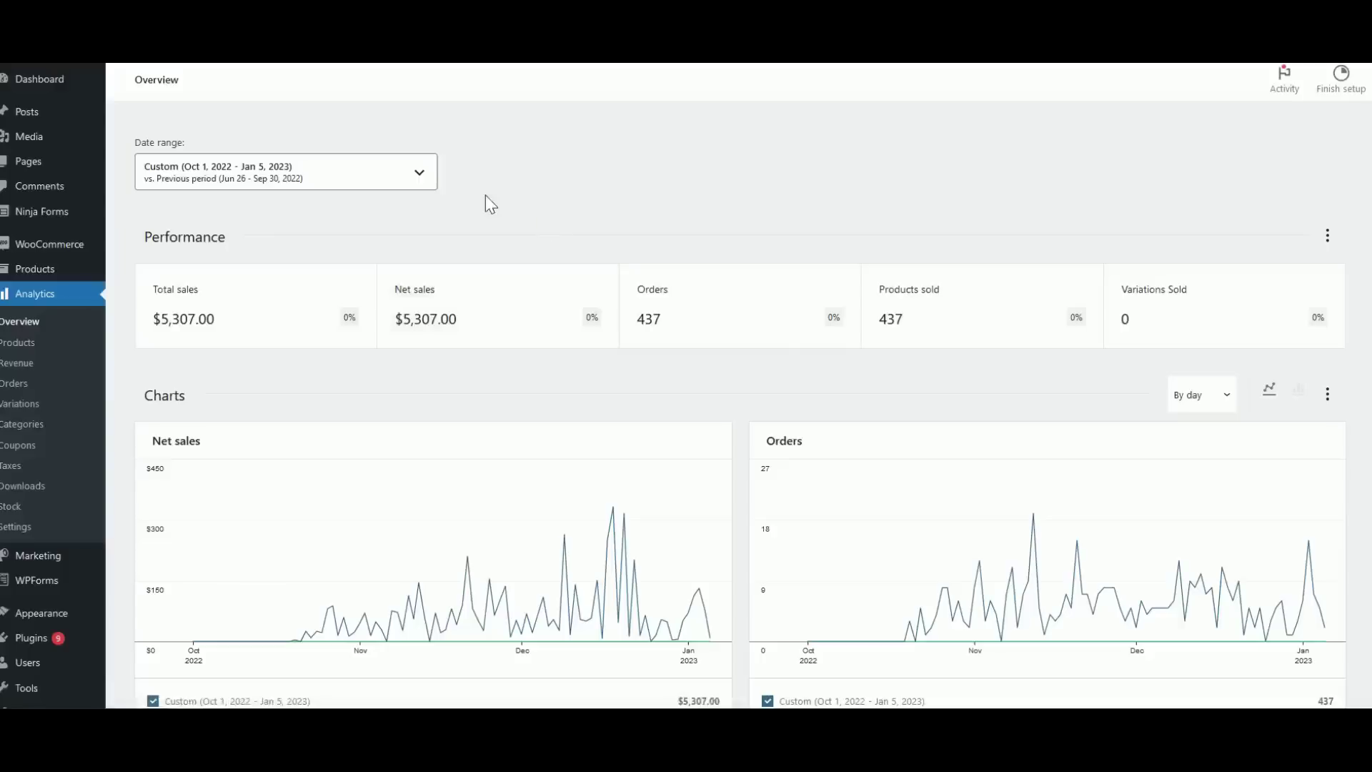
left_click(389, 184)
left_click(621, 187)
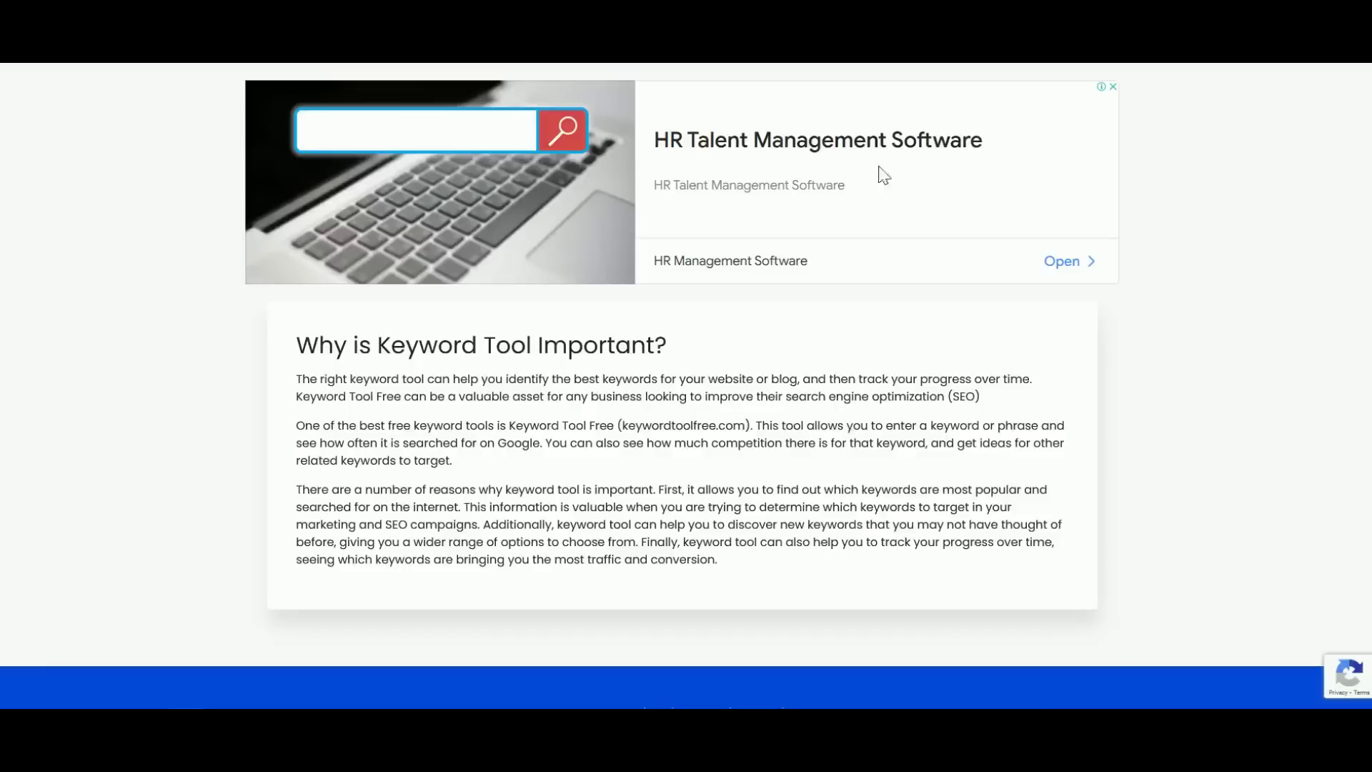
Open the Keyword Planner page of Keyword Tool Free and enter "make money online" as the keyword to discover.
scroll(1033, 266, "up", 5)
scroll(1034, 266, "up", 2)
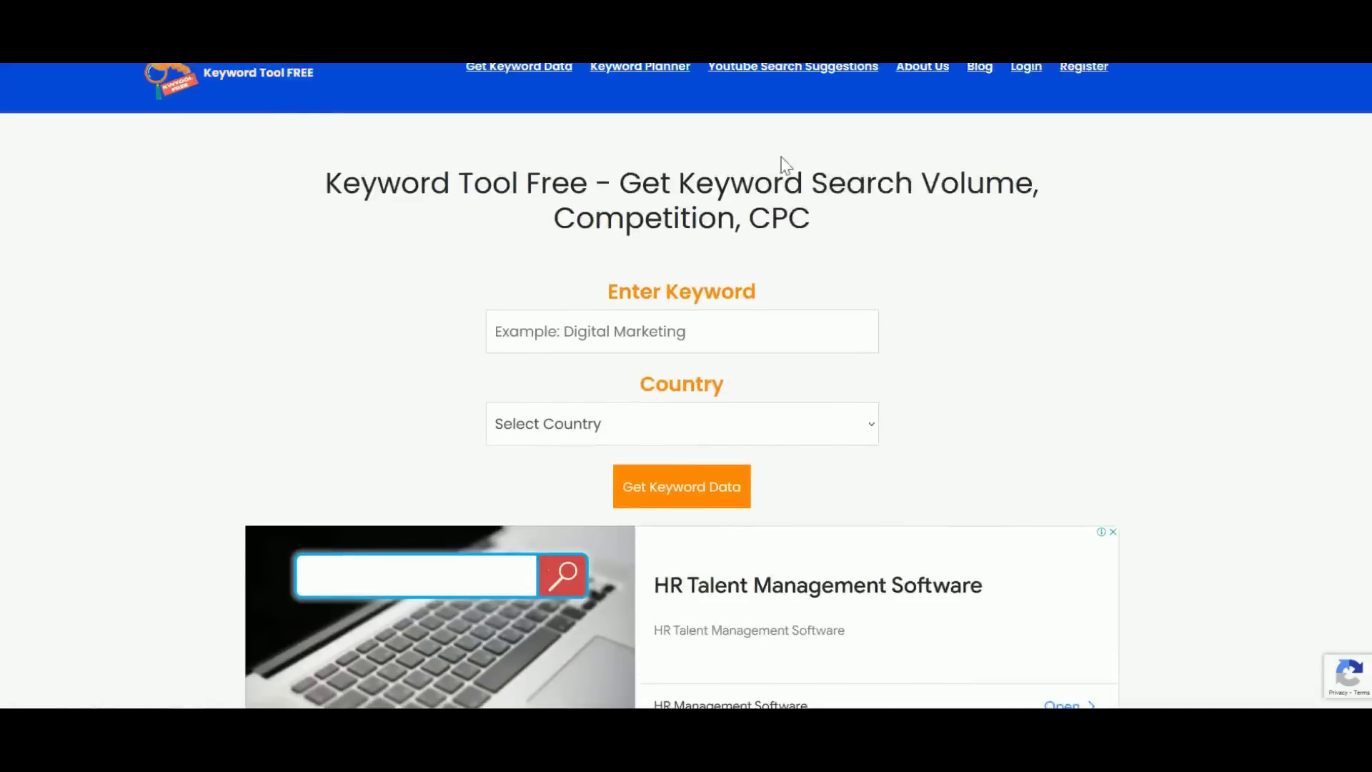
left_click(671, 104)
left_click(592, 341)
type("make money online")
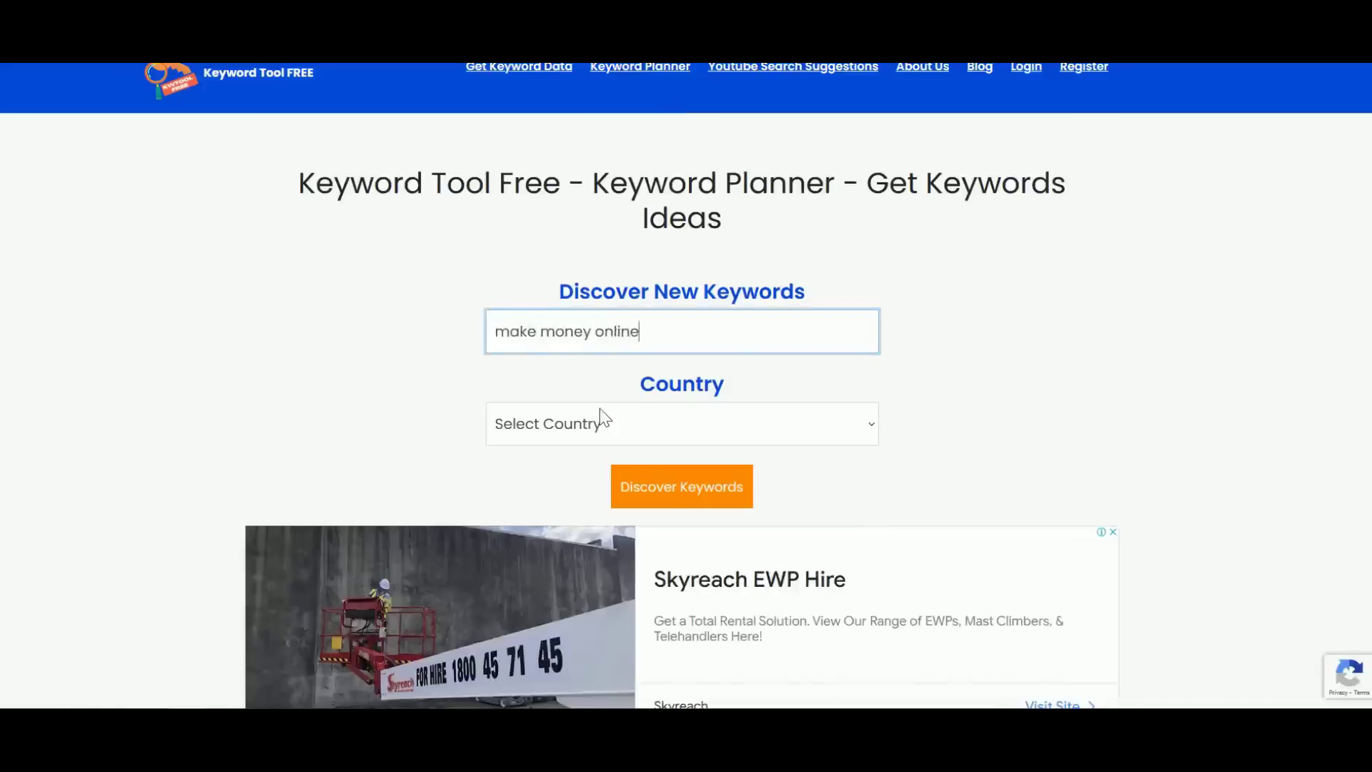
Run the keyword discovery and complete the image verification by selecting the squares with traffic lights.
left_click(680, 487)
left_click(715, 411)
left_click(582, 411)
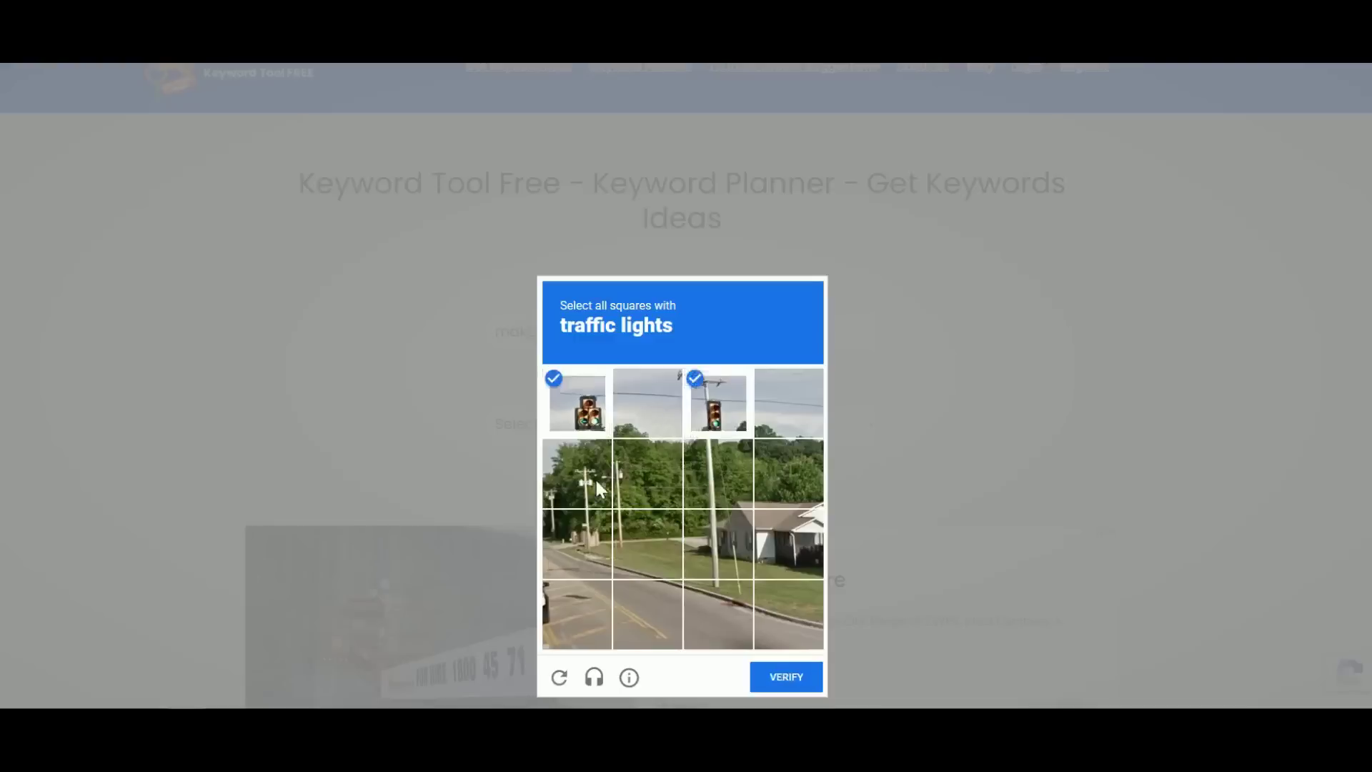
left_click(638, 429)
left_click(796, 675)
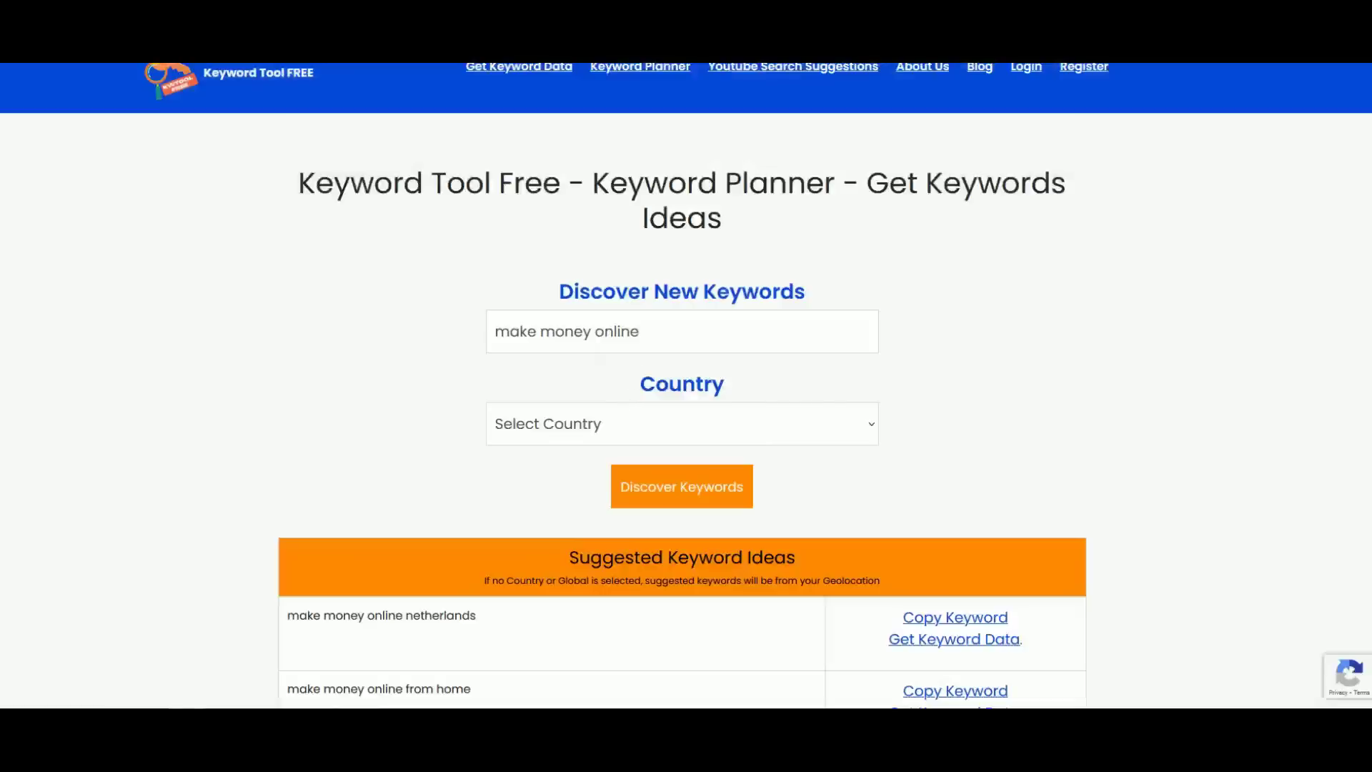
Examine the suggested keyword ideas, highlighting phrases such as "make money online and get paid today", "by watching videos on youtube" and "make money online crypto".
scroll(433, 343, "down", 6)
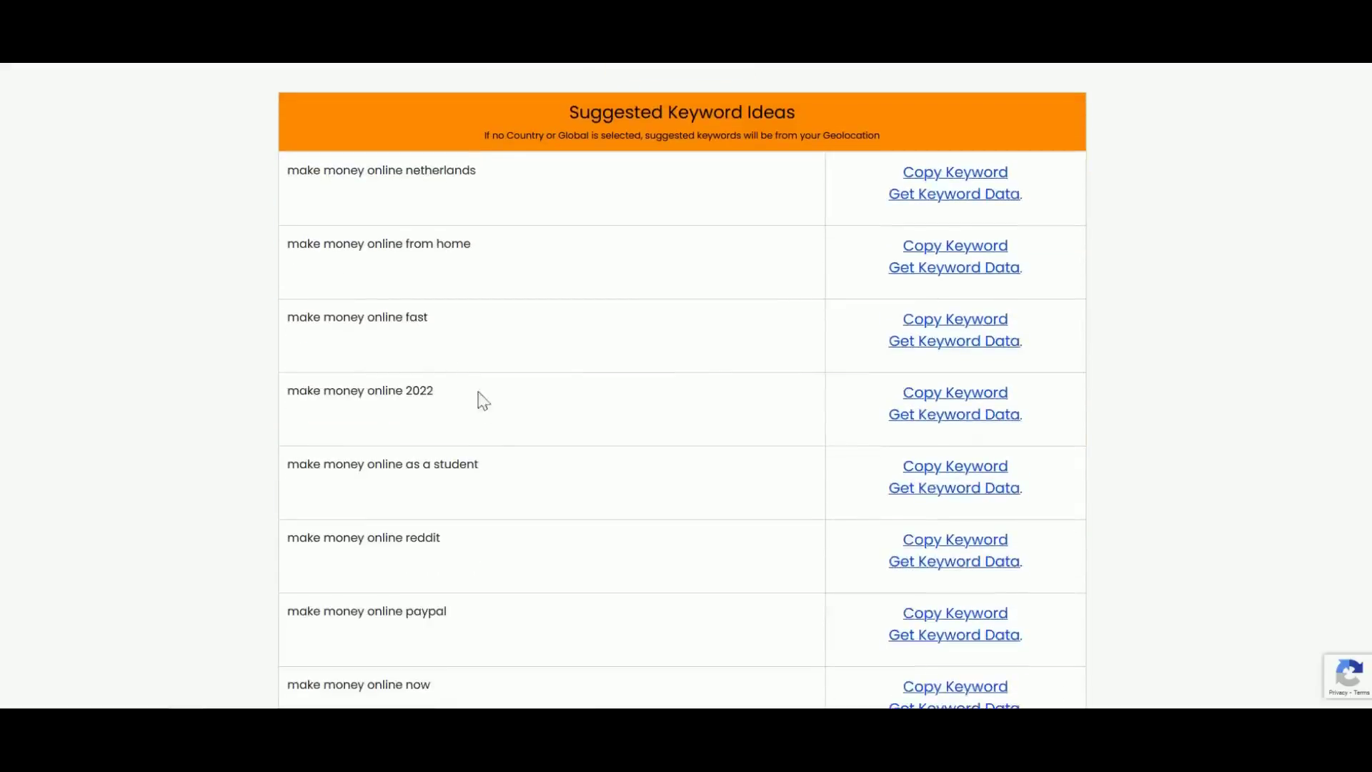
scroll(486, 468, "down", 1)
scroll(483, 469, "down", 4)
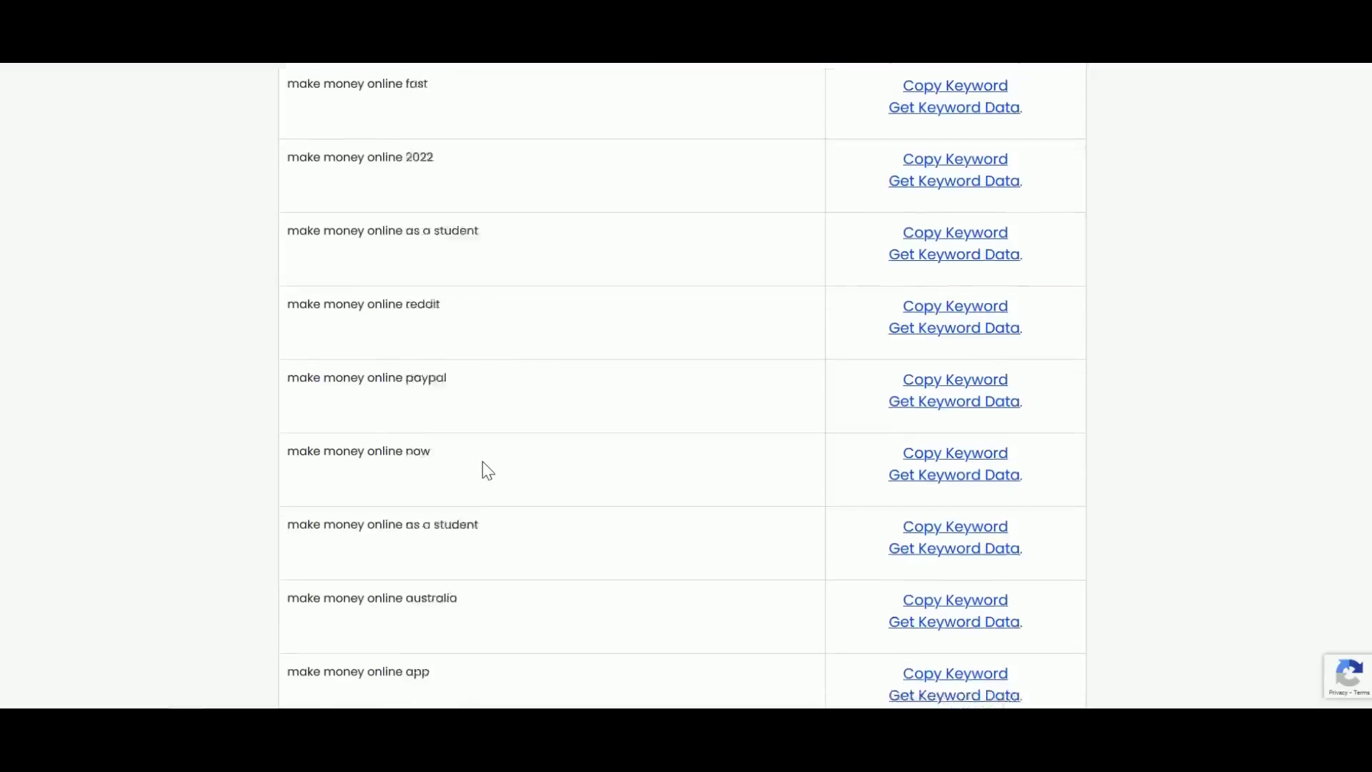
triple_click(343, 390)
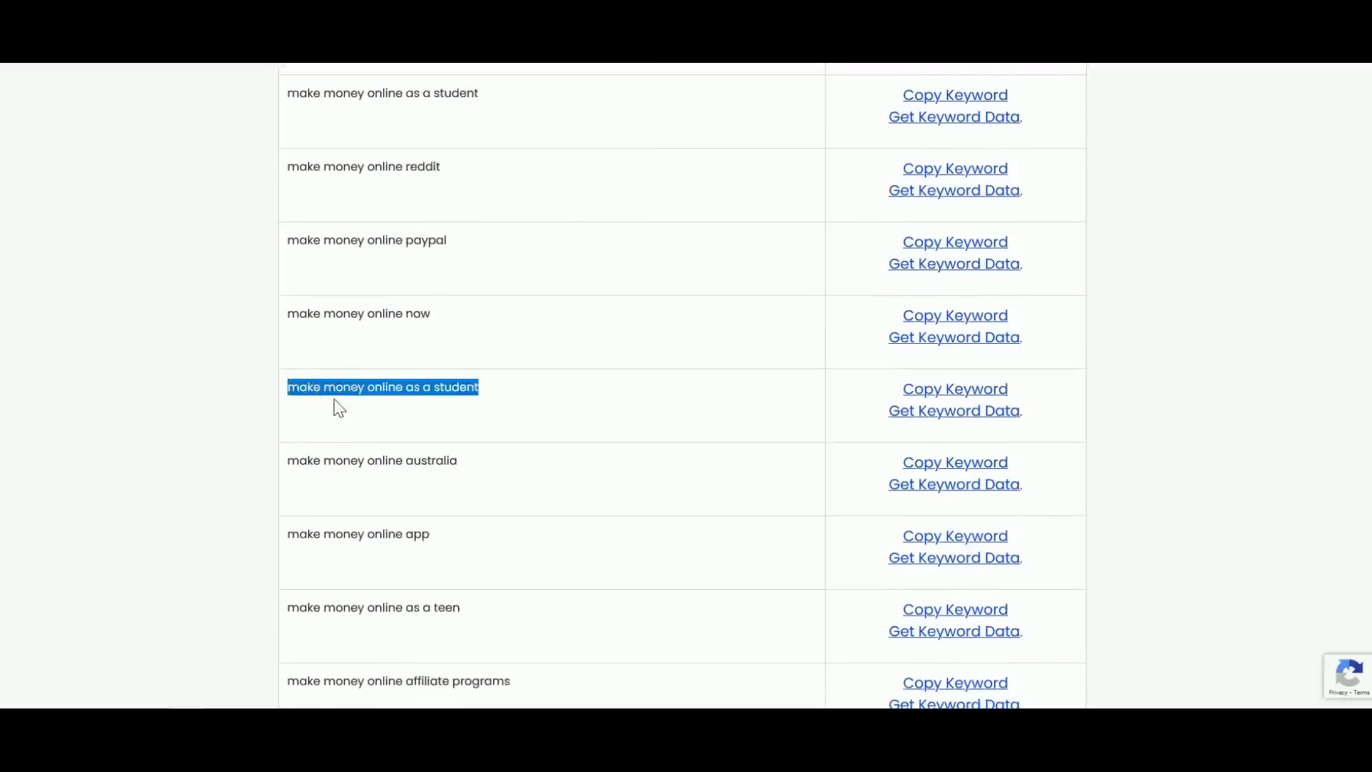
scroll(340, 407, "down", 4)
double_click(401, 532)
left_click(408, 532)
scroll(422, 508, "down", 1)
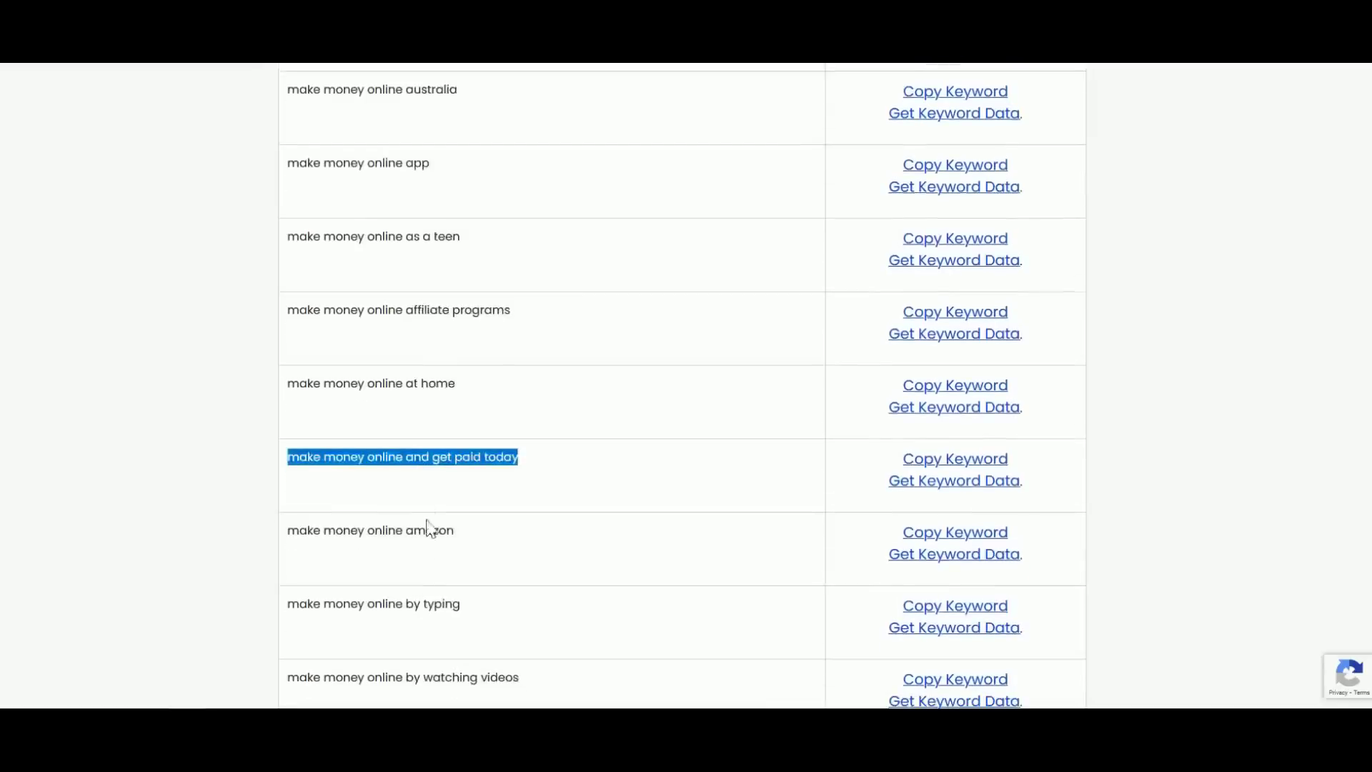
triple_click(408, 615)
scroll(411, 604, "down", 1)
triple_click(411, 604)
scroll(507, 548, "down", 4)
triple_click(333, 532)
scroll(436, 414, "down", 4)
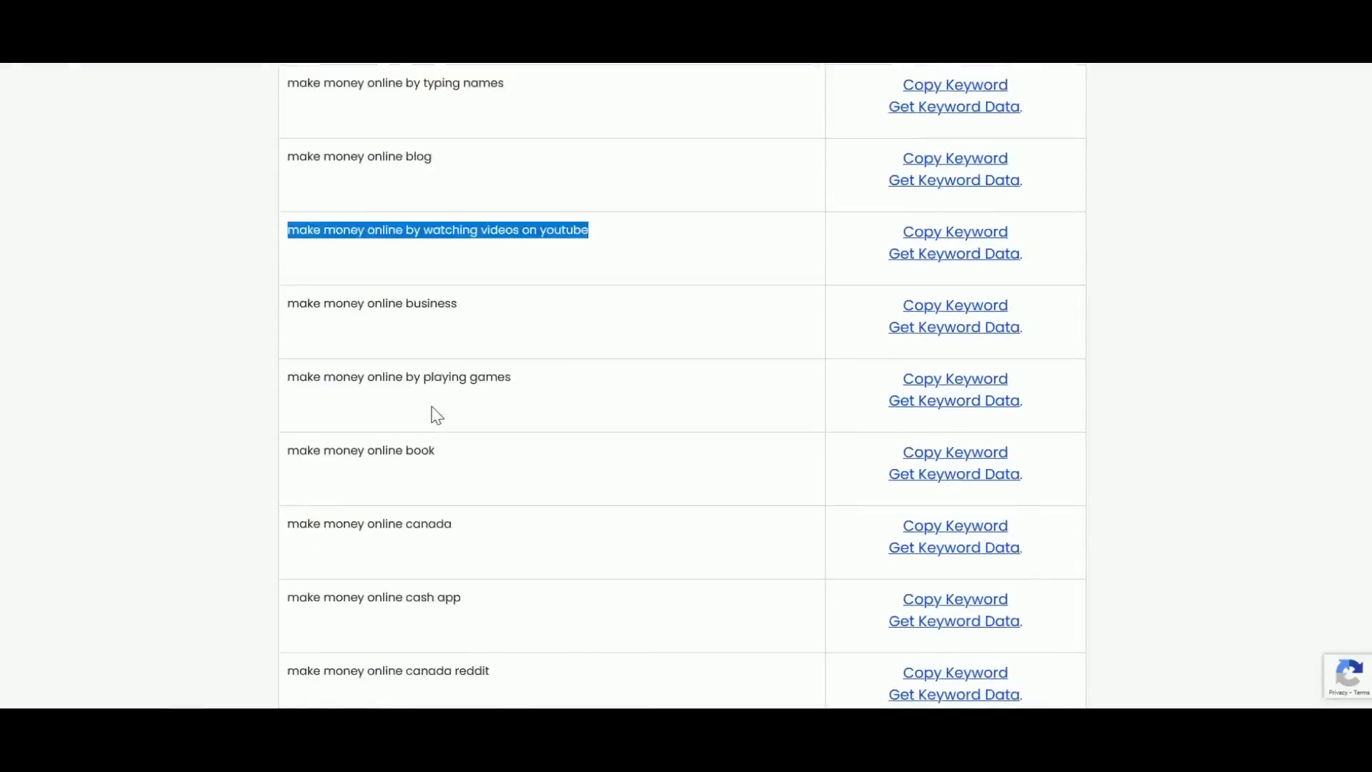
scroll(437, 414, "down", 1)
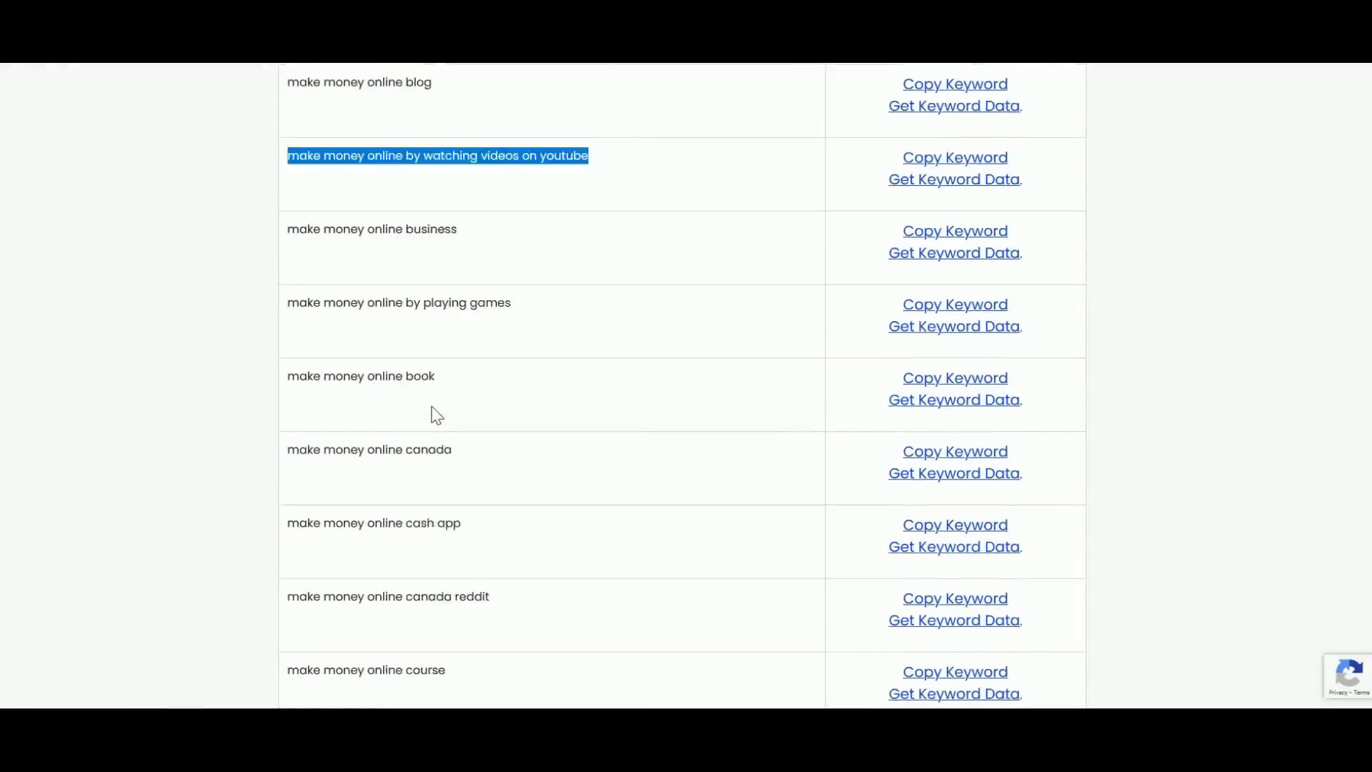
scroll(436, 415, "down", 2)
scroll(437, 414, "down", 1)
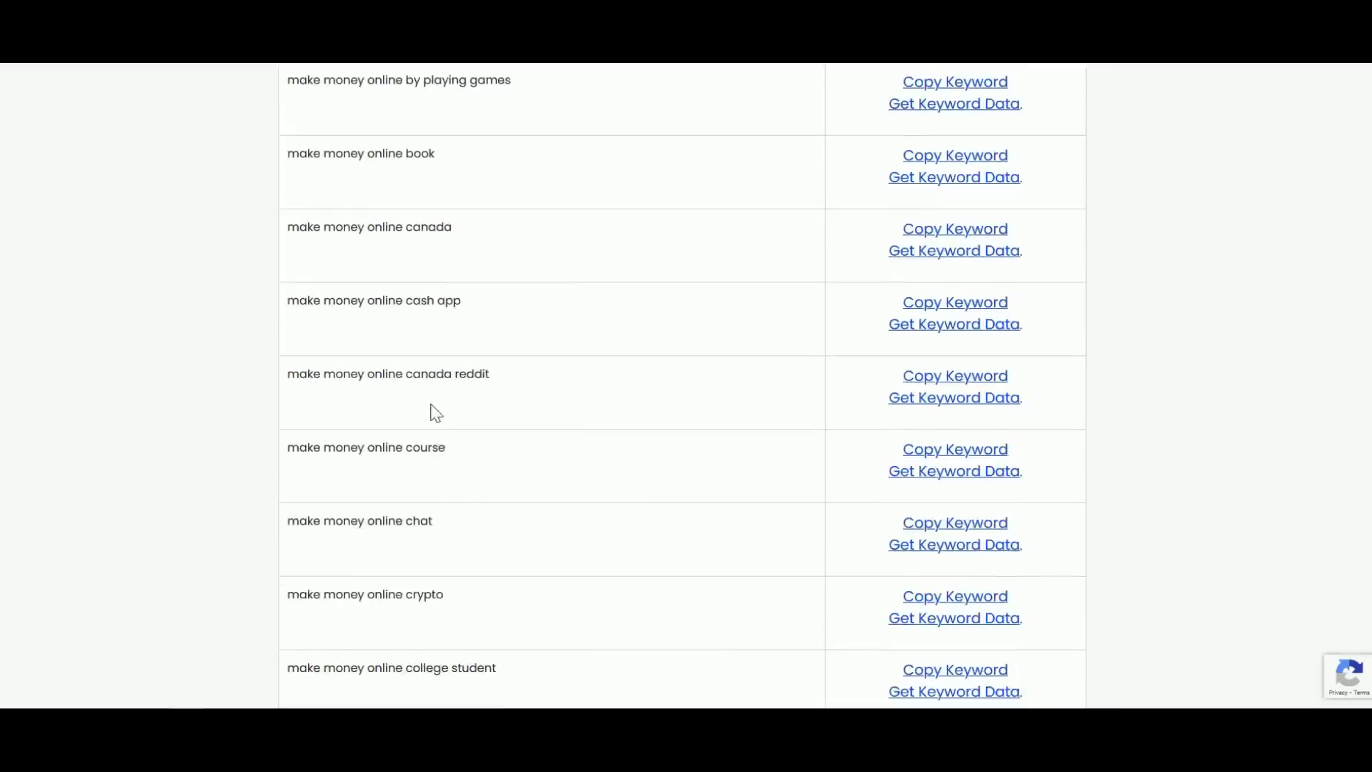
triple_click(343, 594)
left_click(343, 594)
triple_click(372, 583)
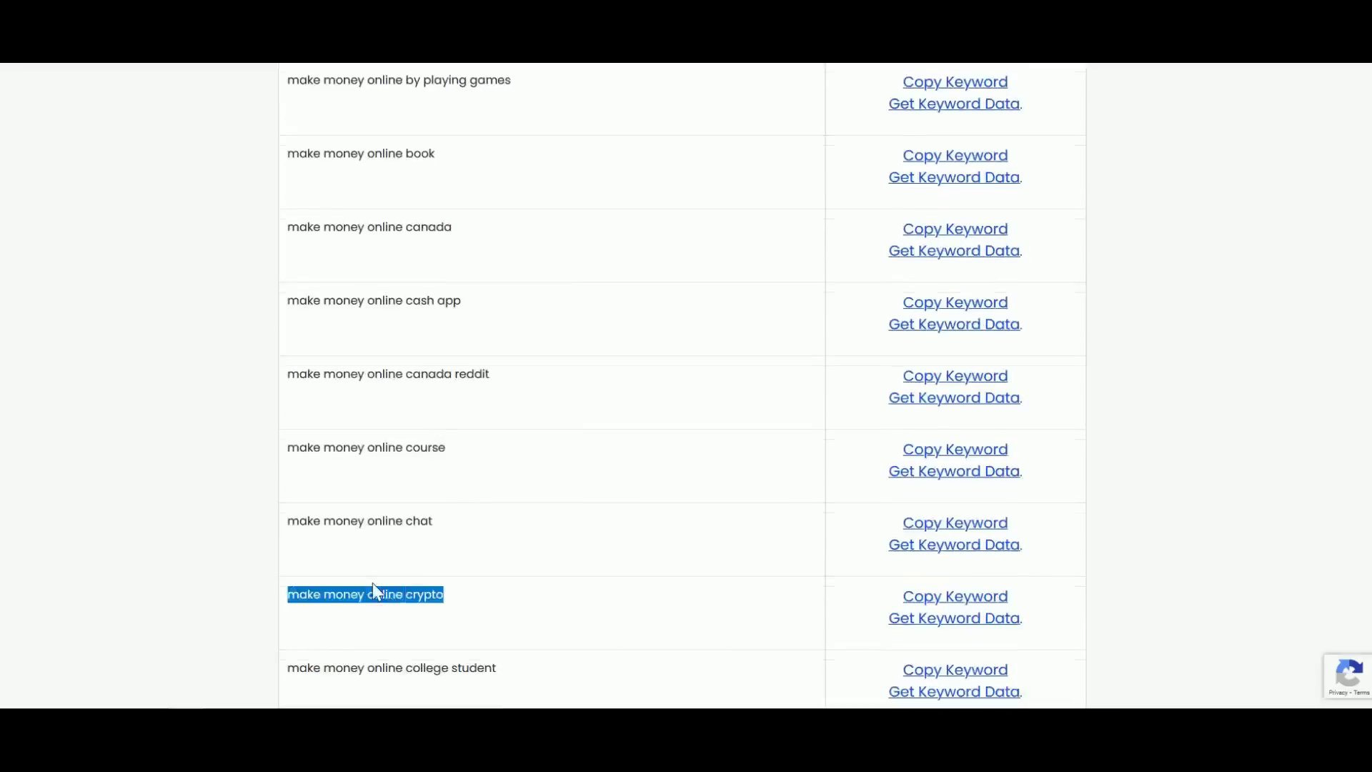
Review the suggested keyword ideas, highlighting phrases such as "make money online as a student", "make money online 2022" and "make money online paypal".
scroll(372, 583, "up", 7)
scroll(372, 582, "up", 20)
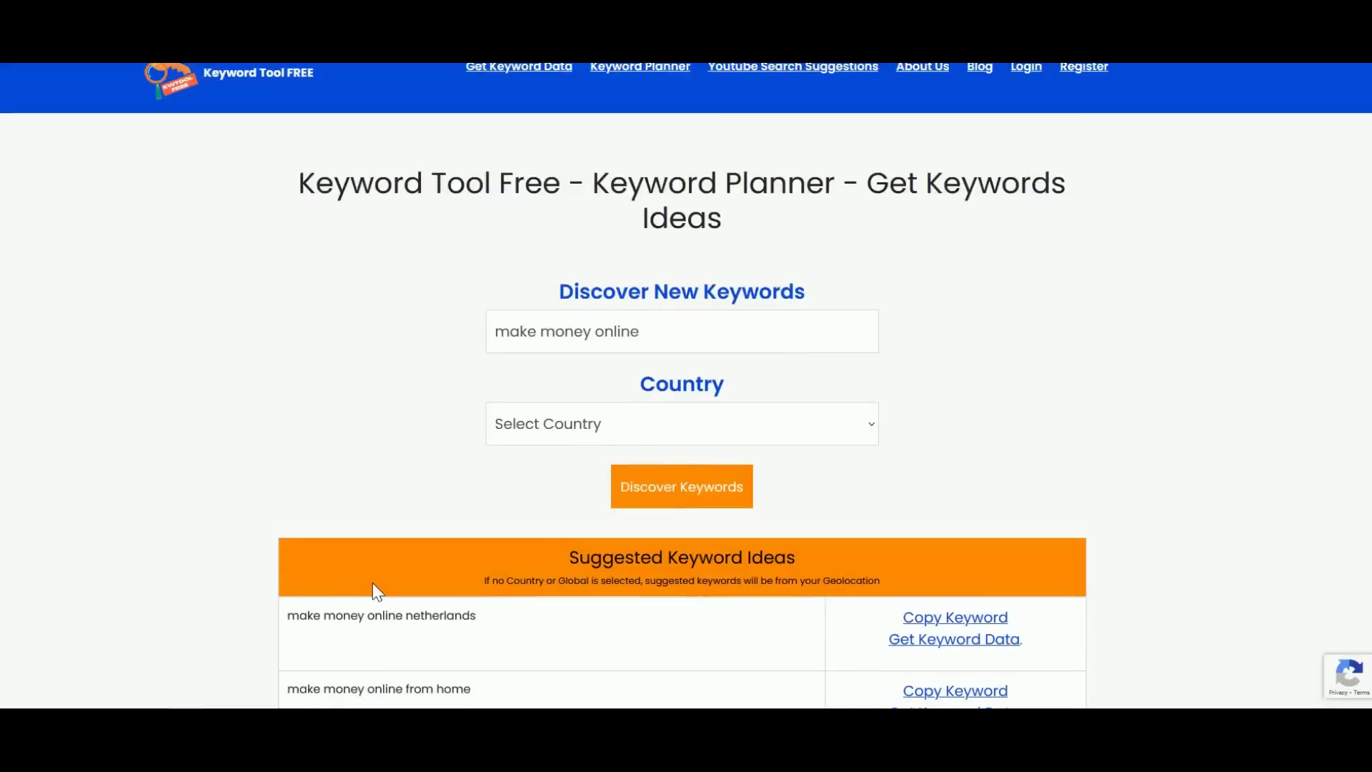
scroll(363, 490, "down", 3)
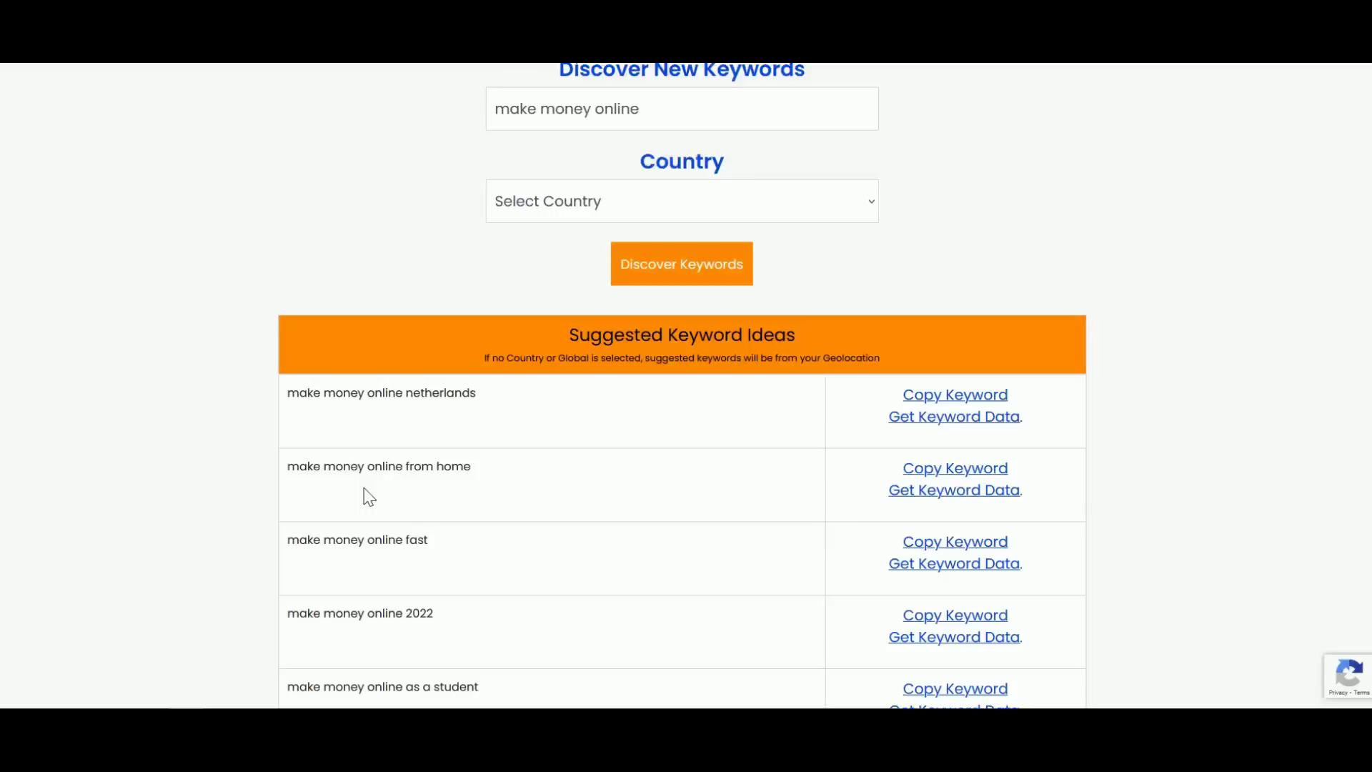
scroll(368, 496, "down", 1)
triple_click(424, 613)
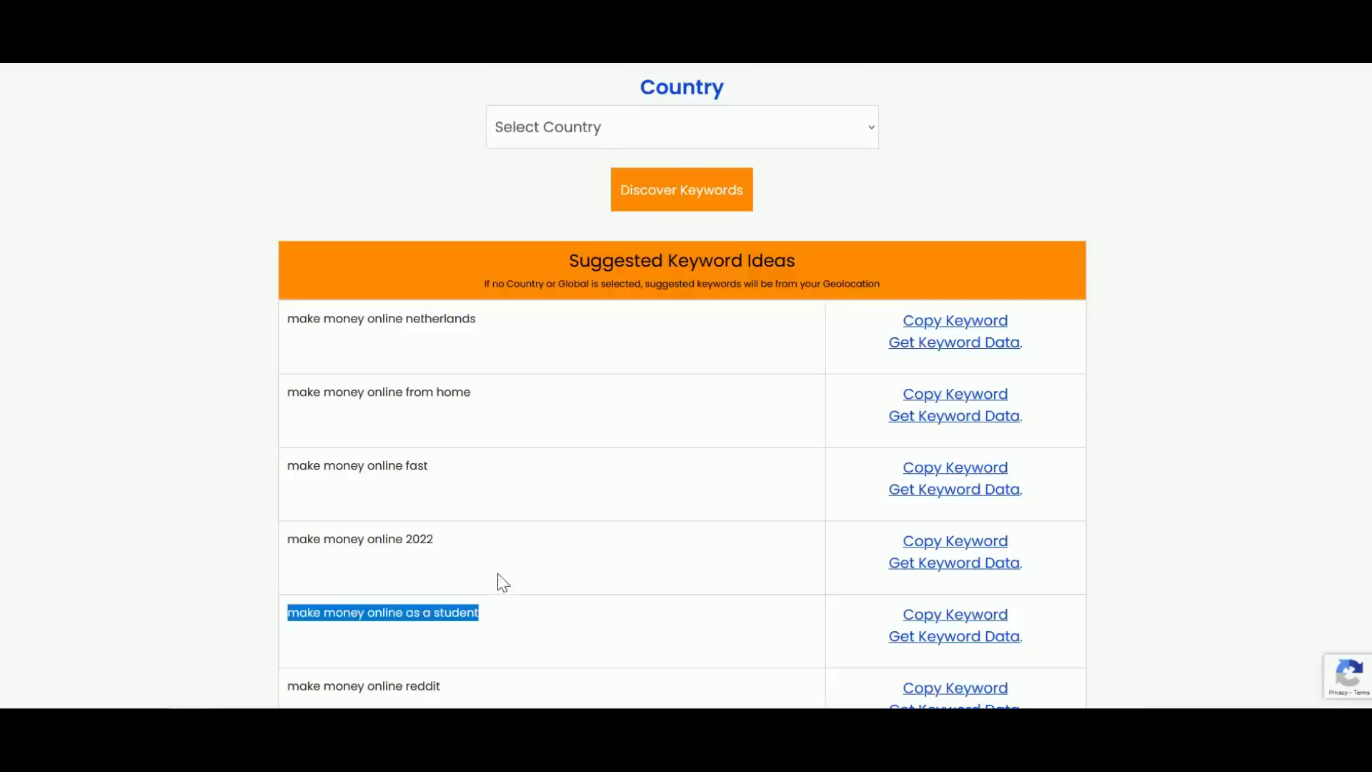
triple_click(428, 541)
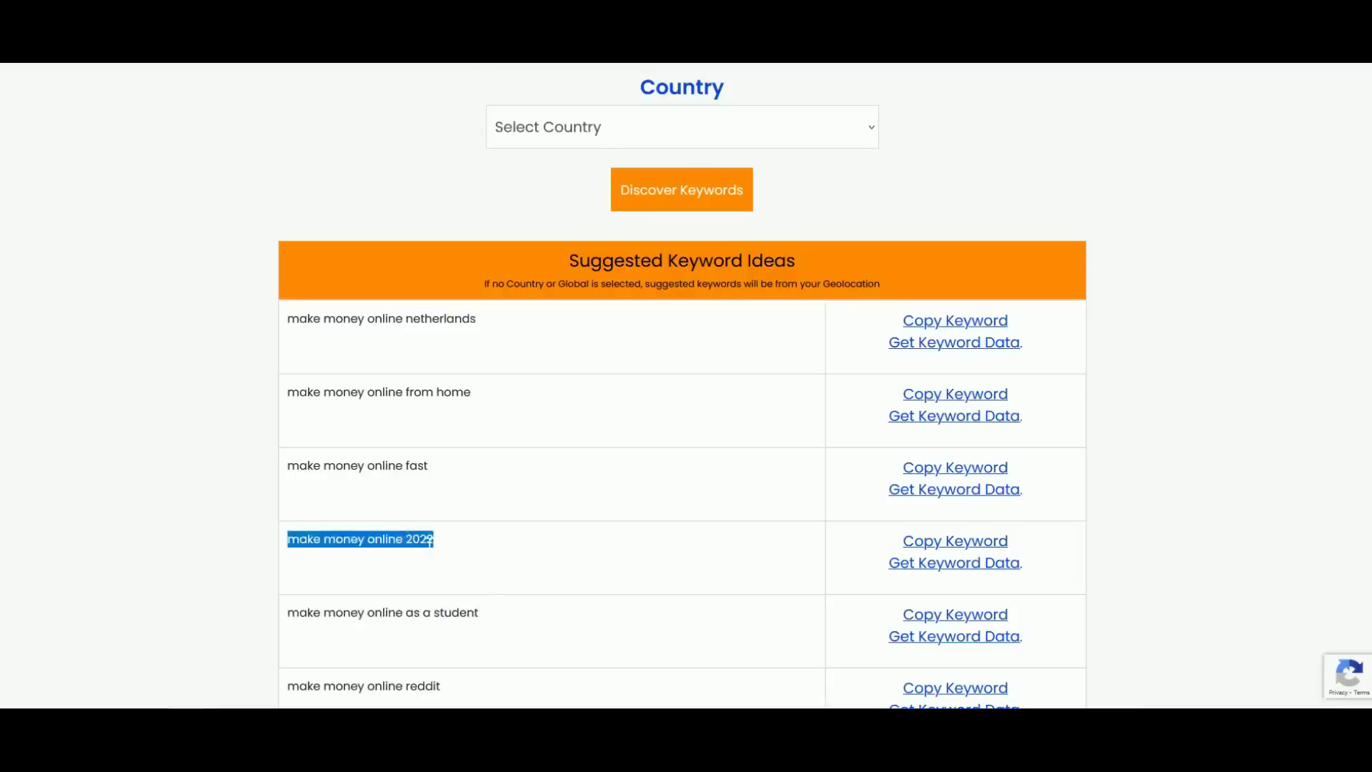
scroll(438, 561, "down", 1)
triple_click(431, 542)
scroll(432, 542, "down", 1)
scroll(432, 542, "down", 1)
triple_click(431, 538)
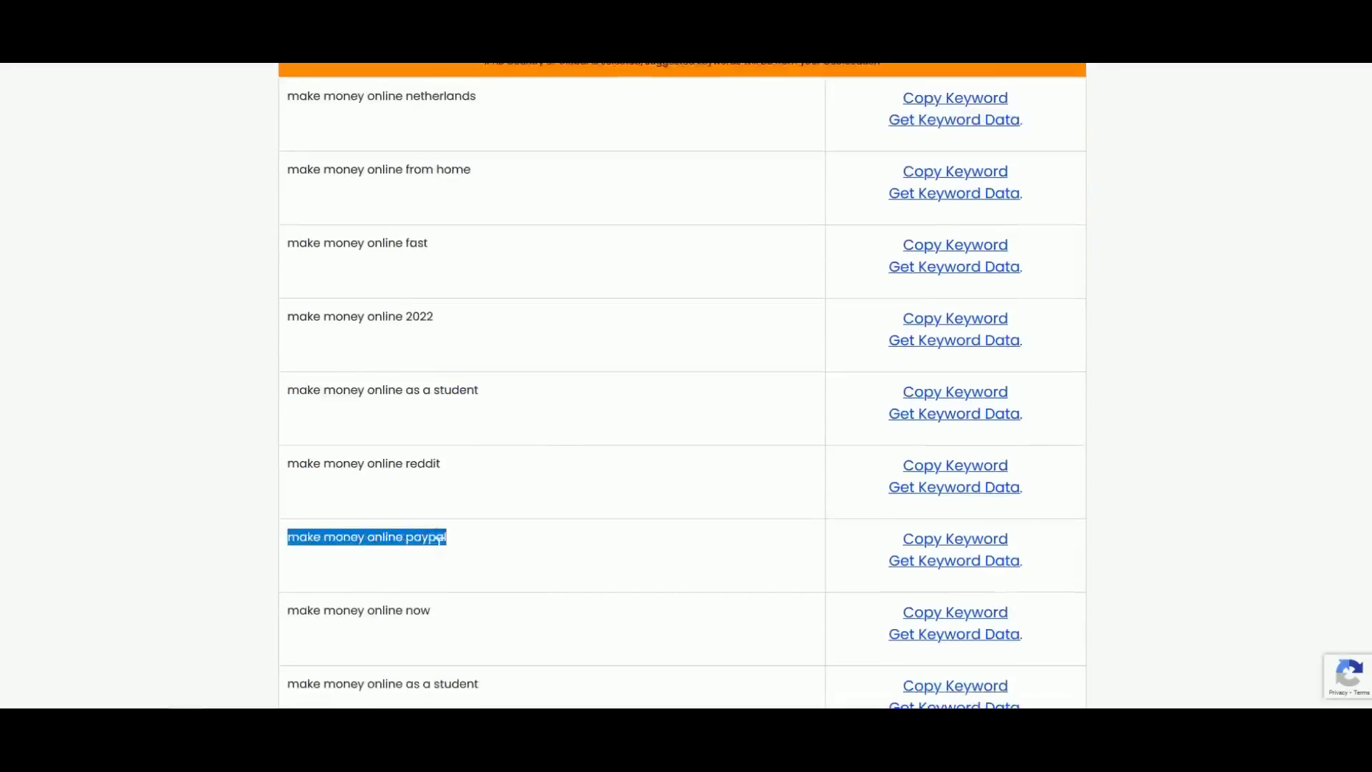
scroll(405, 515, "down", 2)
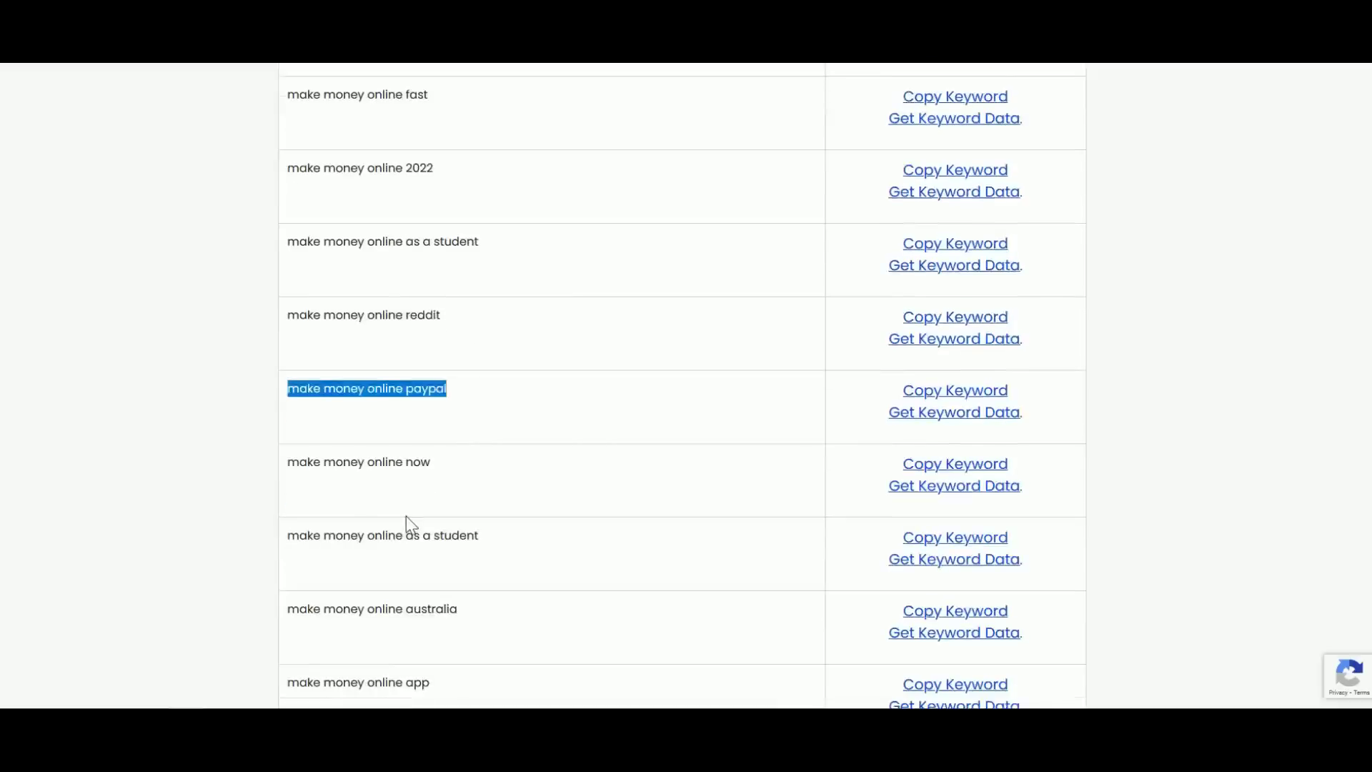
scroll(392, 534, "up", 4)
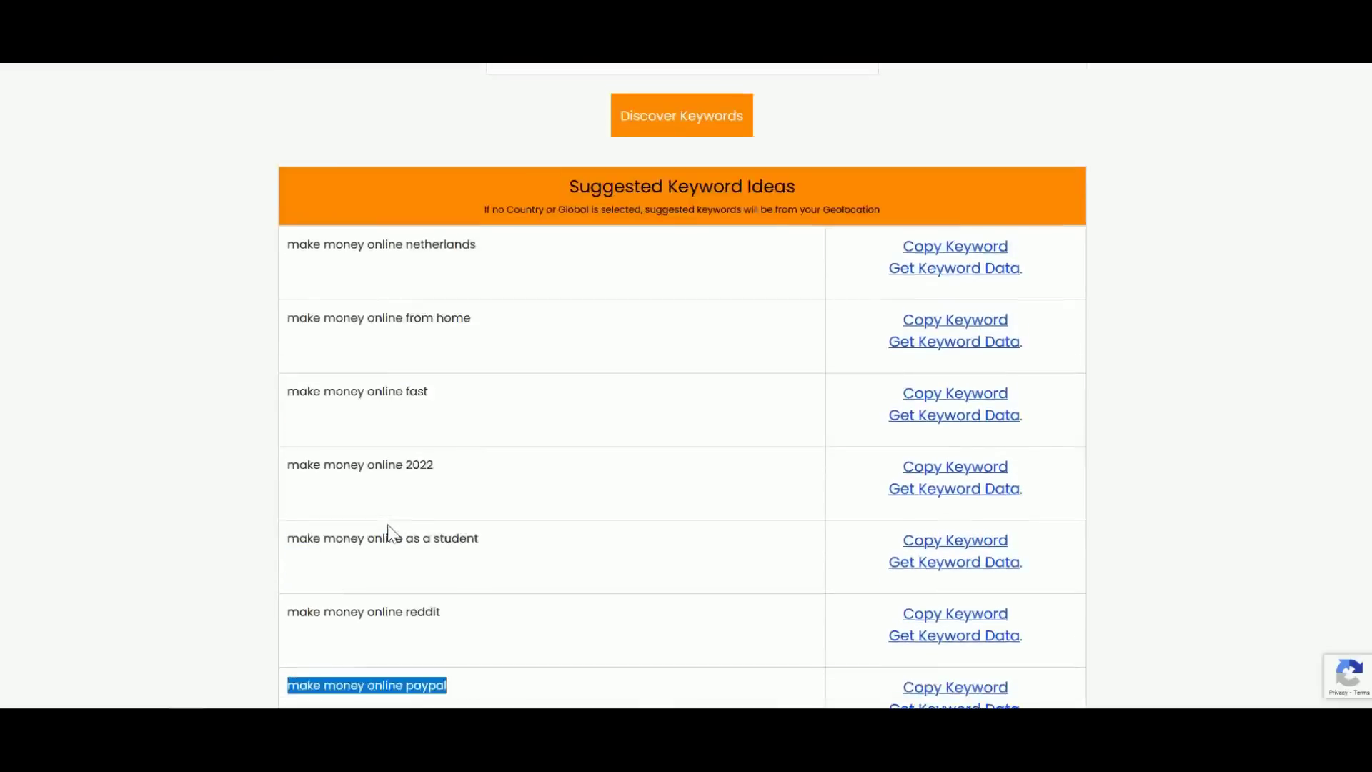
scroll(419, 516, "up", 3)
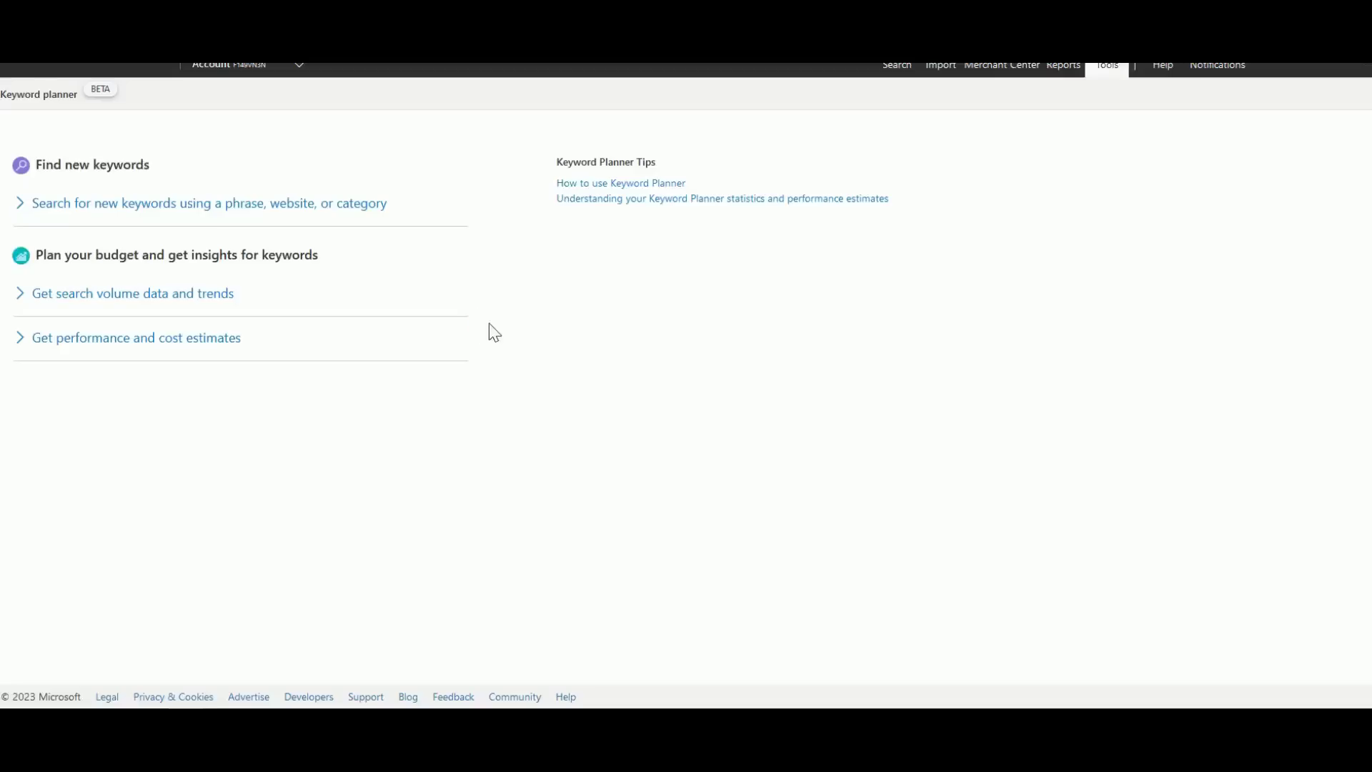
Switch to the Microsoft Advertising Keyword Planner and enter "make money online" as the keyword for search volume data and trends.
left_click(238, 295)
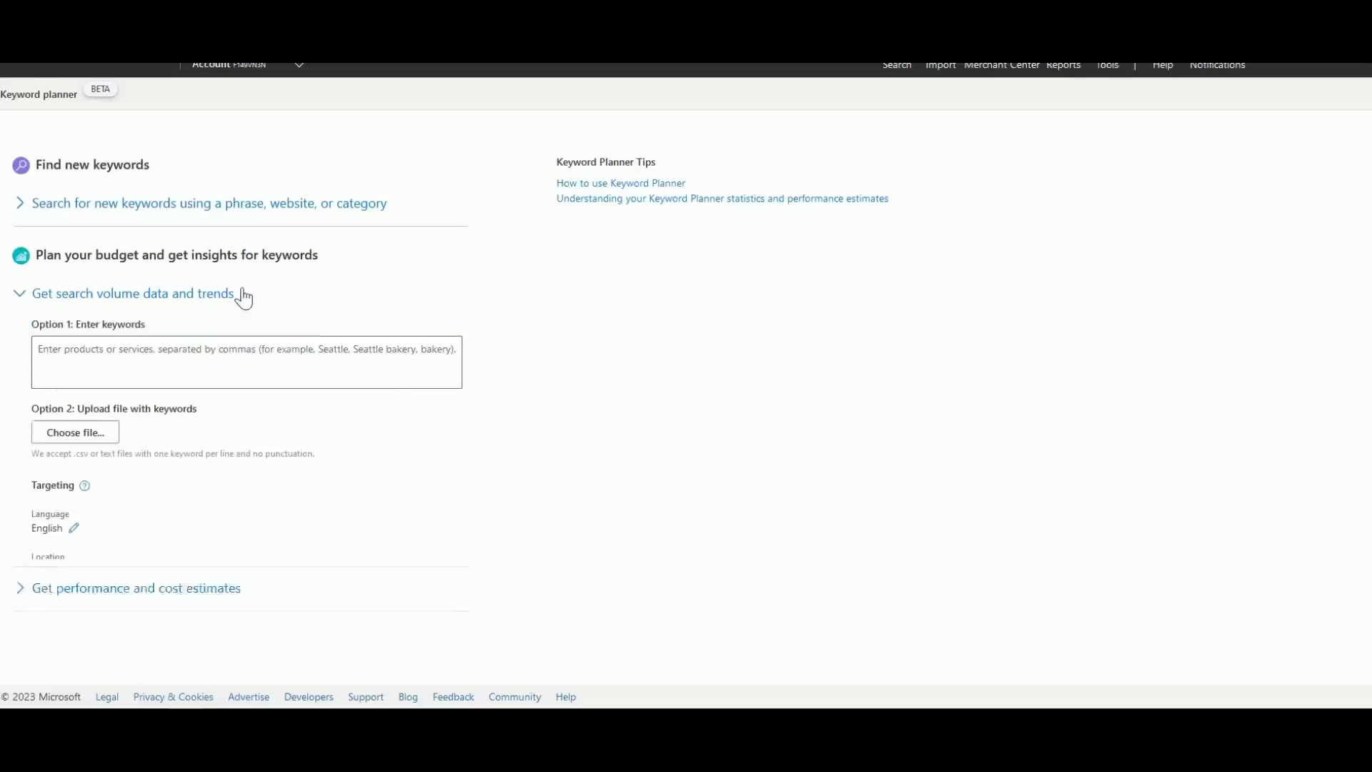
left_click(221, 374)
type("make ")
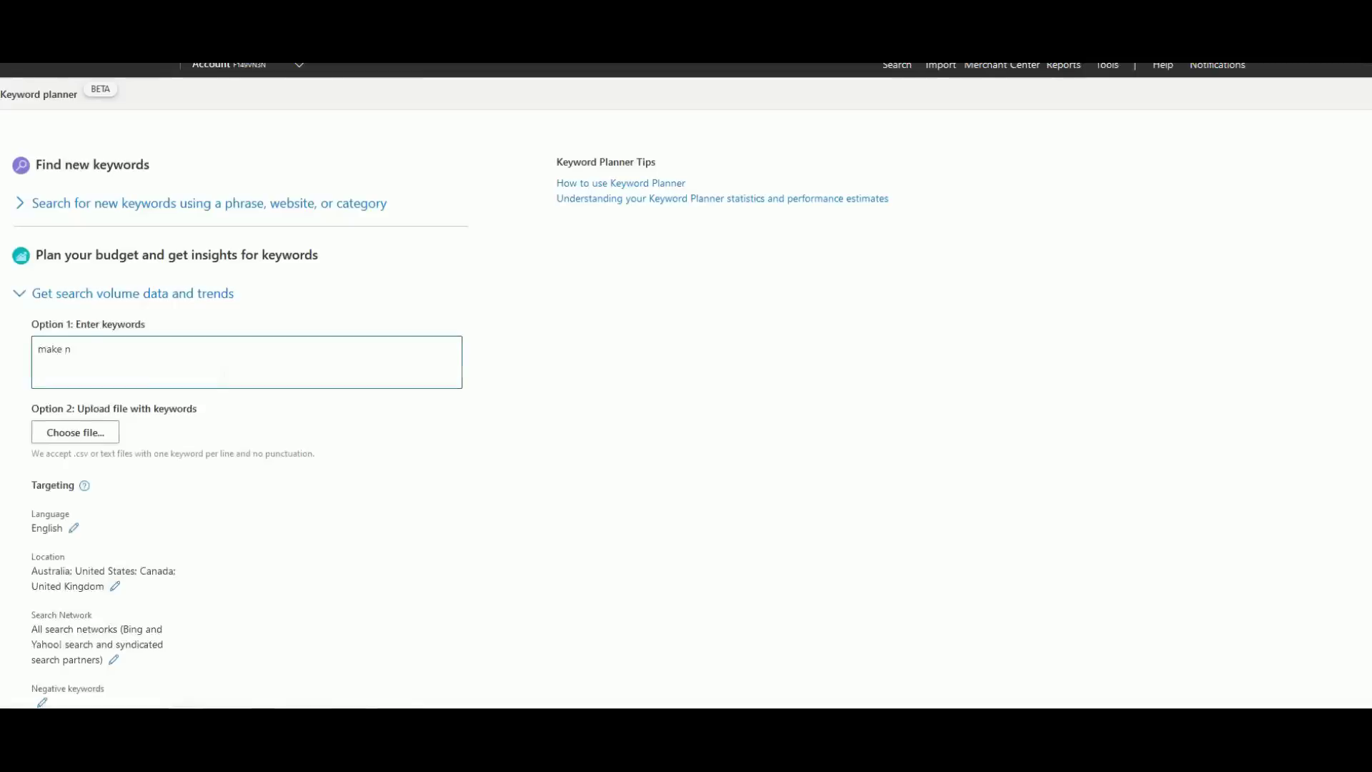
type("money online")
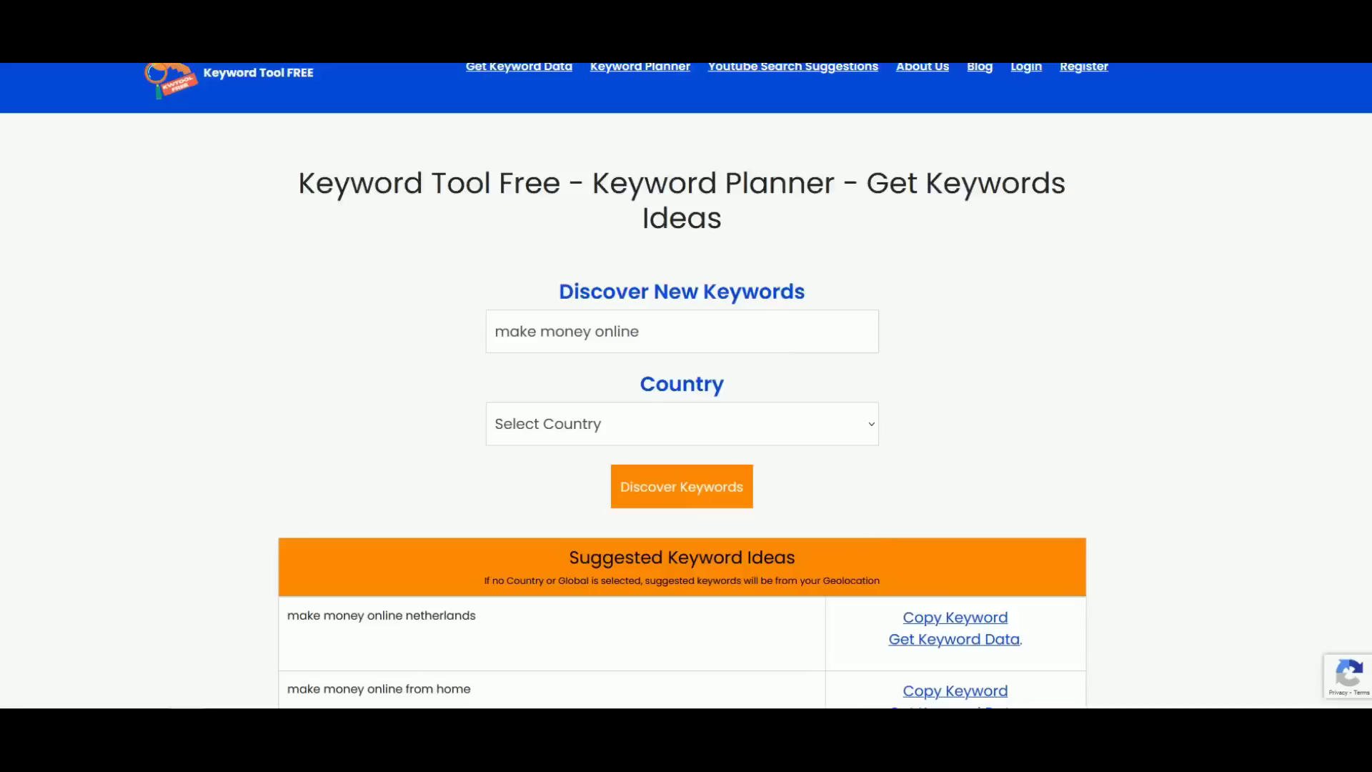
Return to the Keyword Tool Free suggestions and copy the phrase "make money online as a student".
scroll(873, 393, "down", 15)
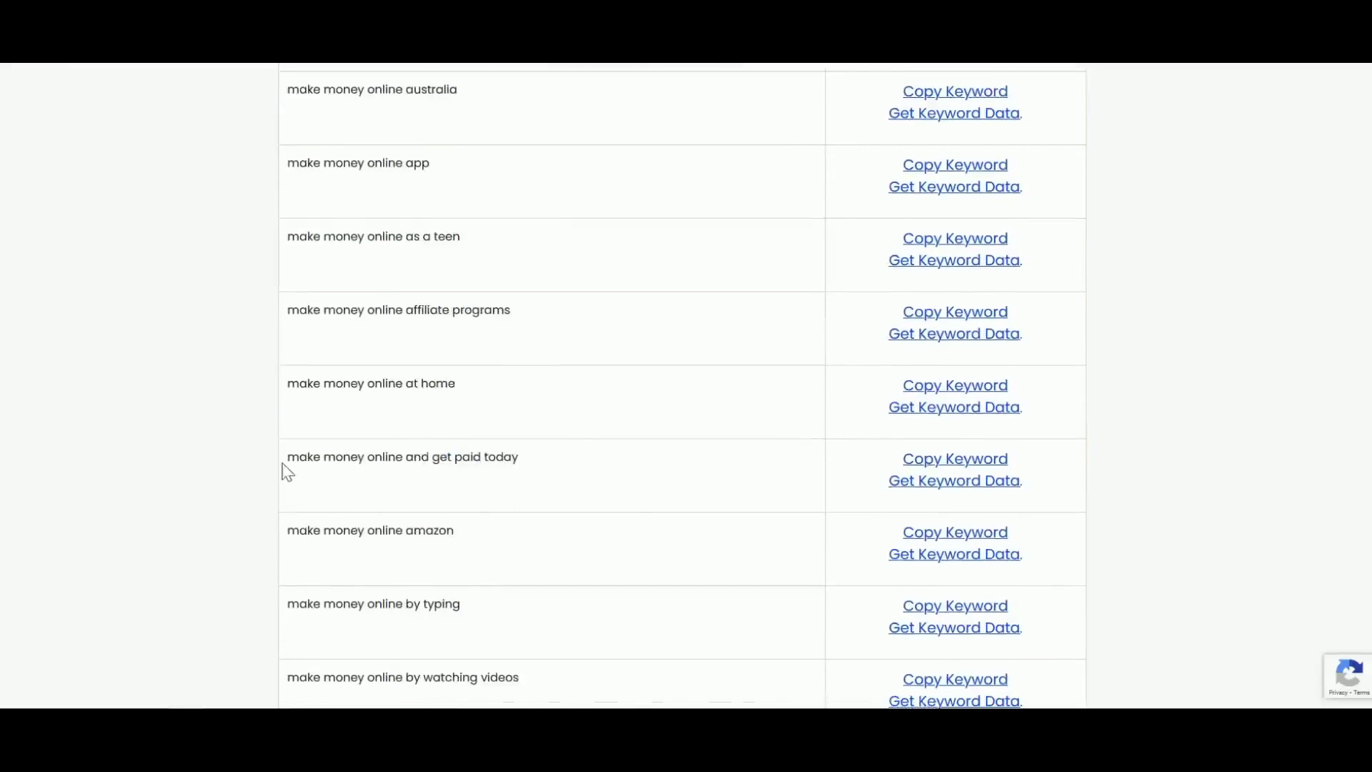
left_click_drag(285, 463, 379, 478)
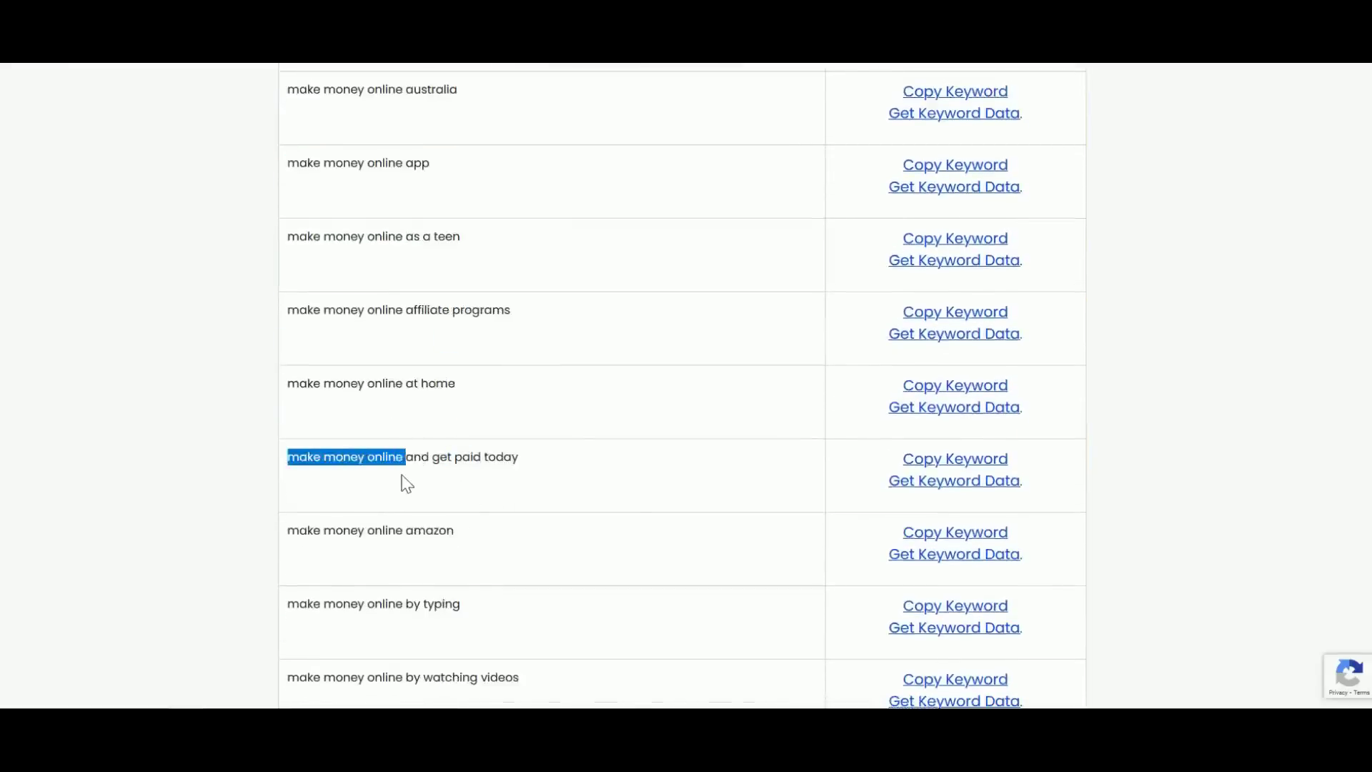
left_click(413, 483)
scroll(398, 490, "down", 2)
scroll(481, 588, "up", 2)
scroll(499, 486, "up", 3)
triple_click(429, 242)
right_click(427, 246)
left_click(436, 259)
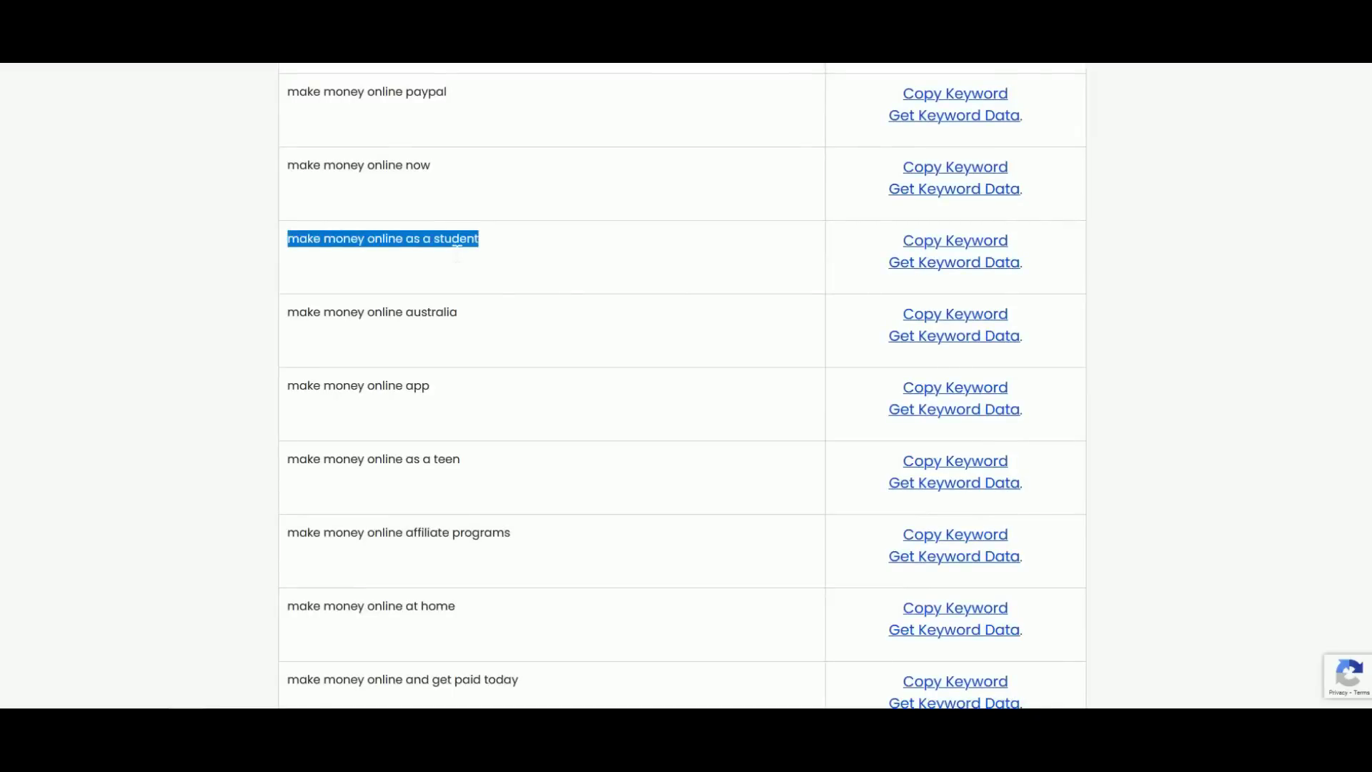
Copy the suggested keyword "make money online by watching videos".
scroll(458, 251, "down", 7)
triple_click(469, 386)
right_click(469, 386)
left_click(490, 399)
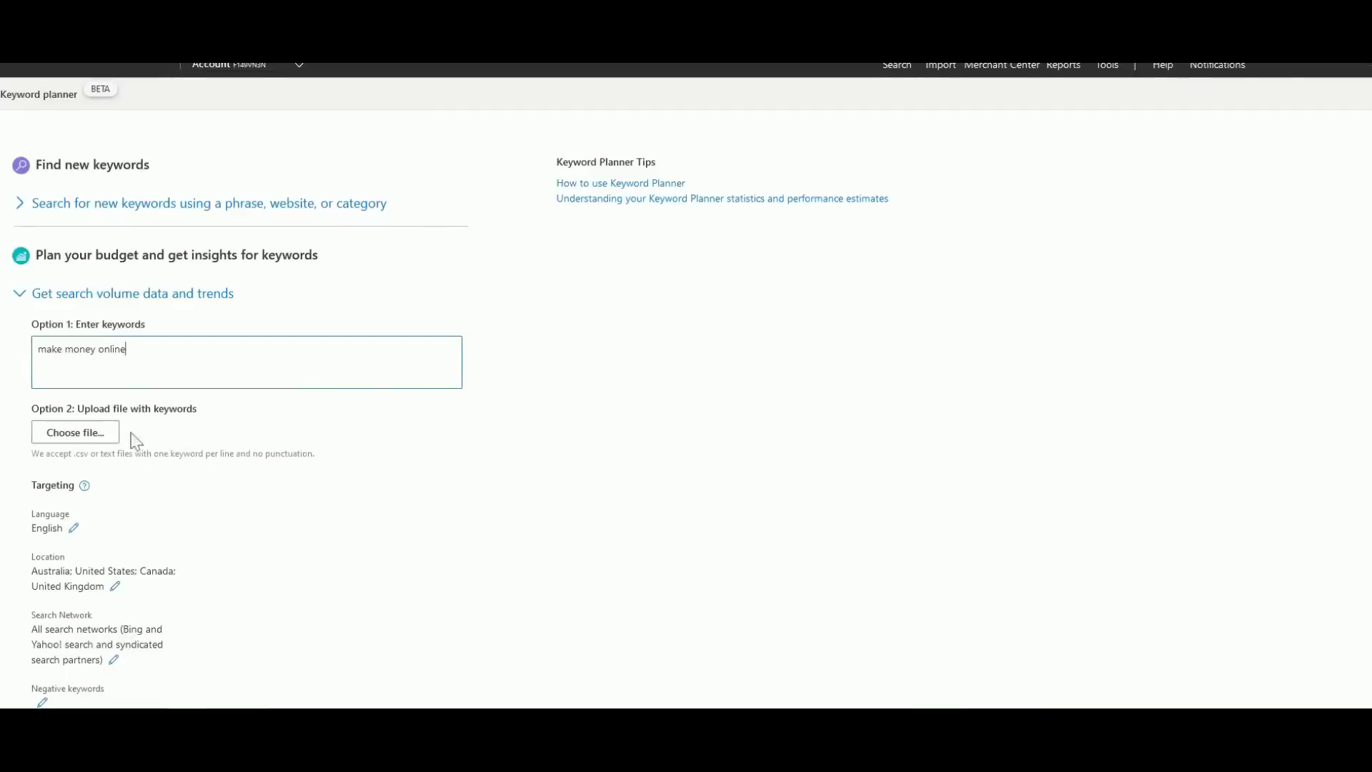
Switch to the Microsoft Advertising Keyword Planner, try the copied phrase as the search volume keyword, and collapse that section.
double_click(111, 348)
key("ctrl+a")
key("ctrl+v")
left_click(178, 295)
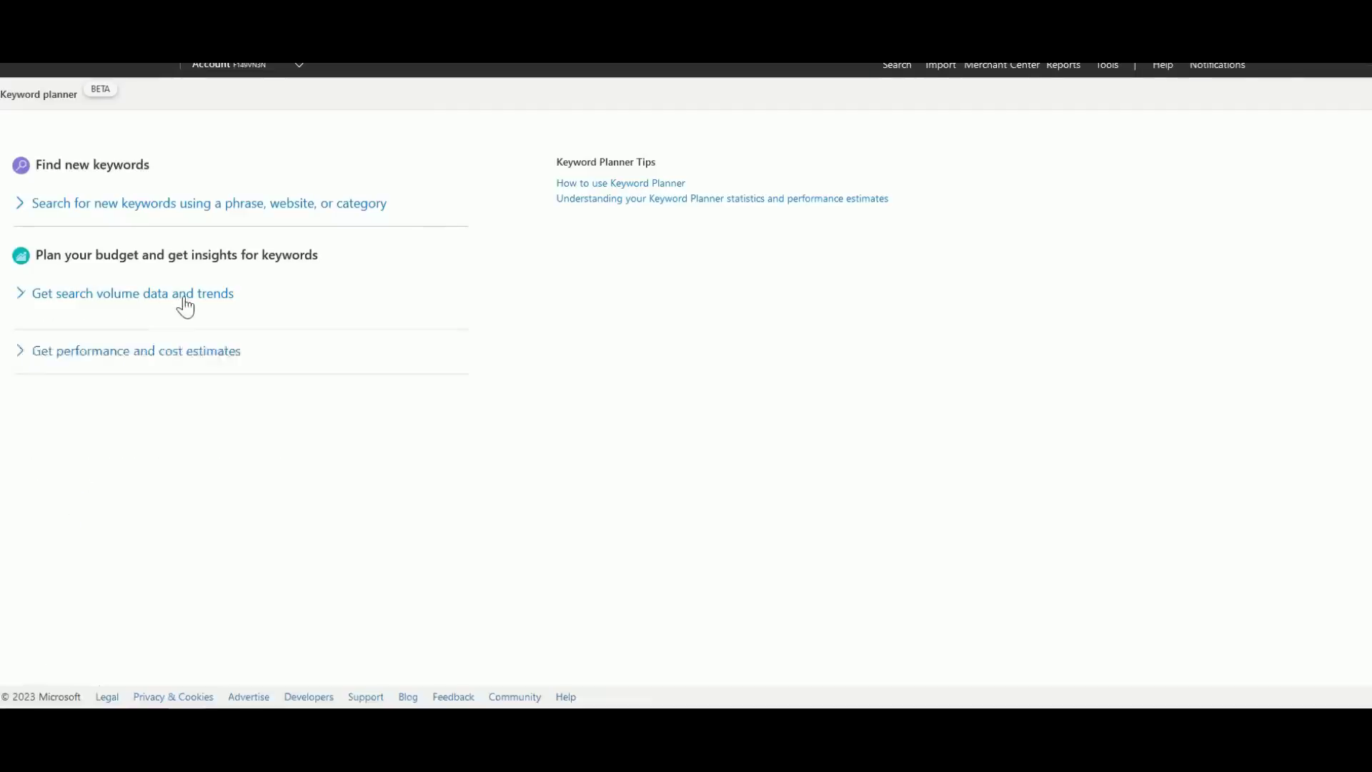
Search for new keywords using "make money online by watching videos" as the product or service and get the suggestions.
left_click(161, 206)
key("ctrl+v")
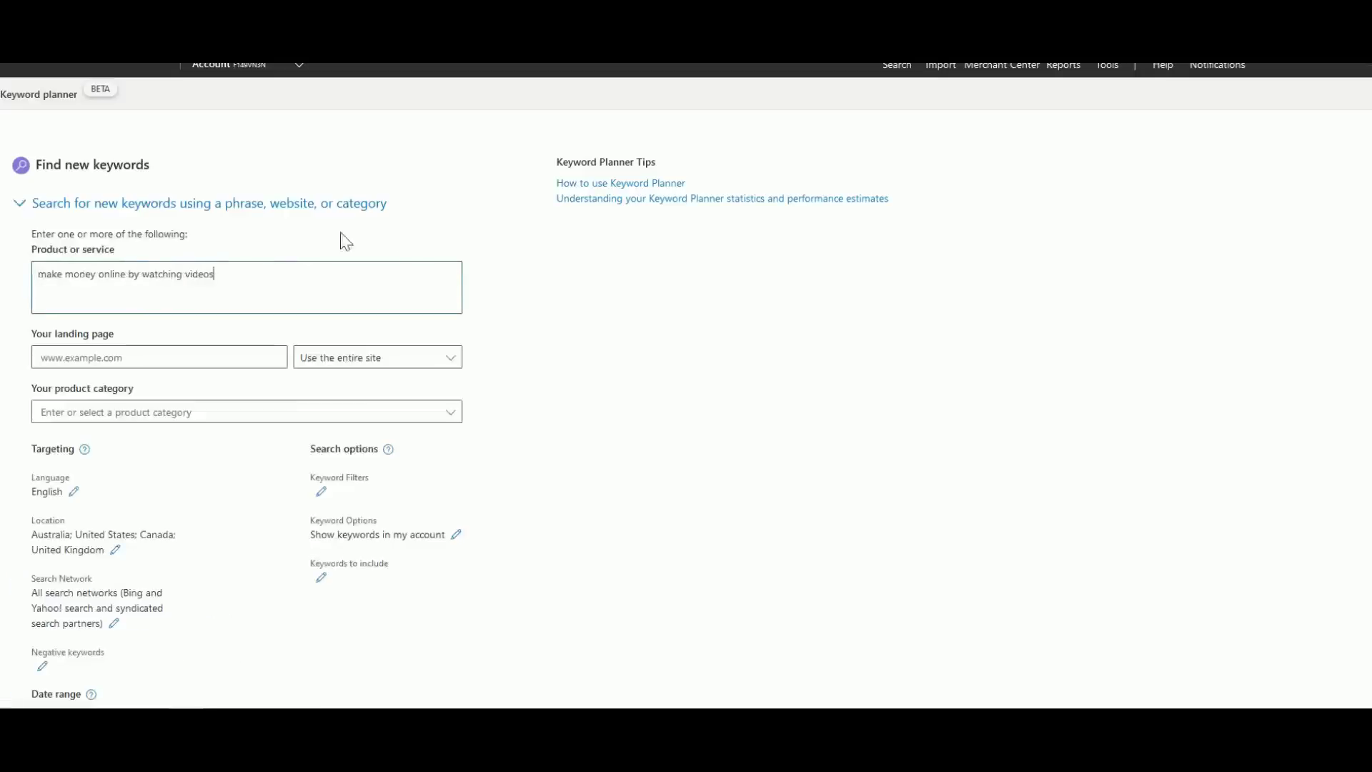
scroll(658, 358, "down", 3)
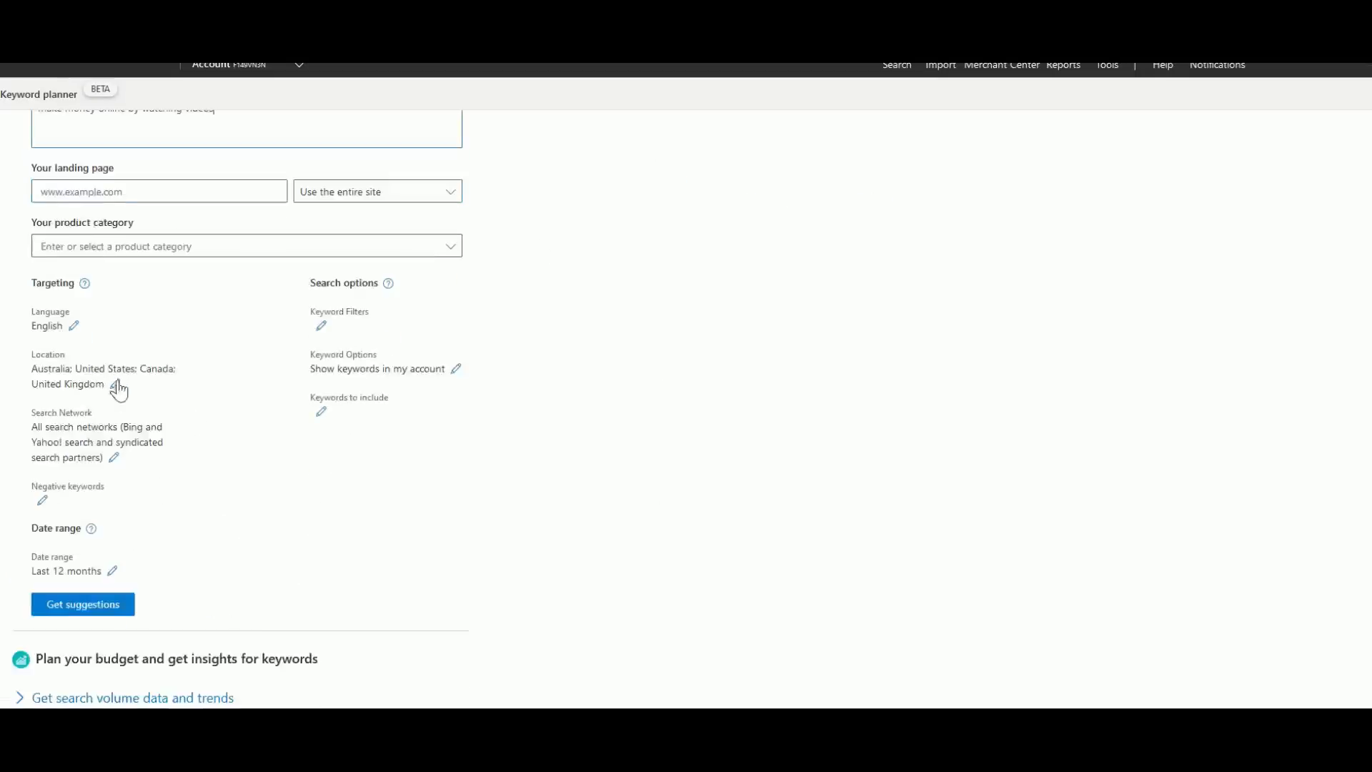
left_click(115, 608)
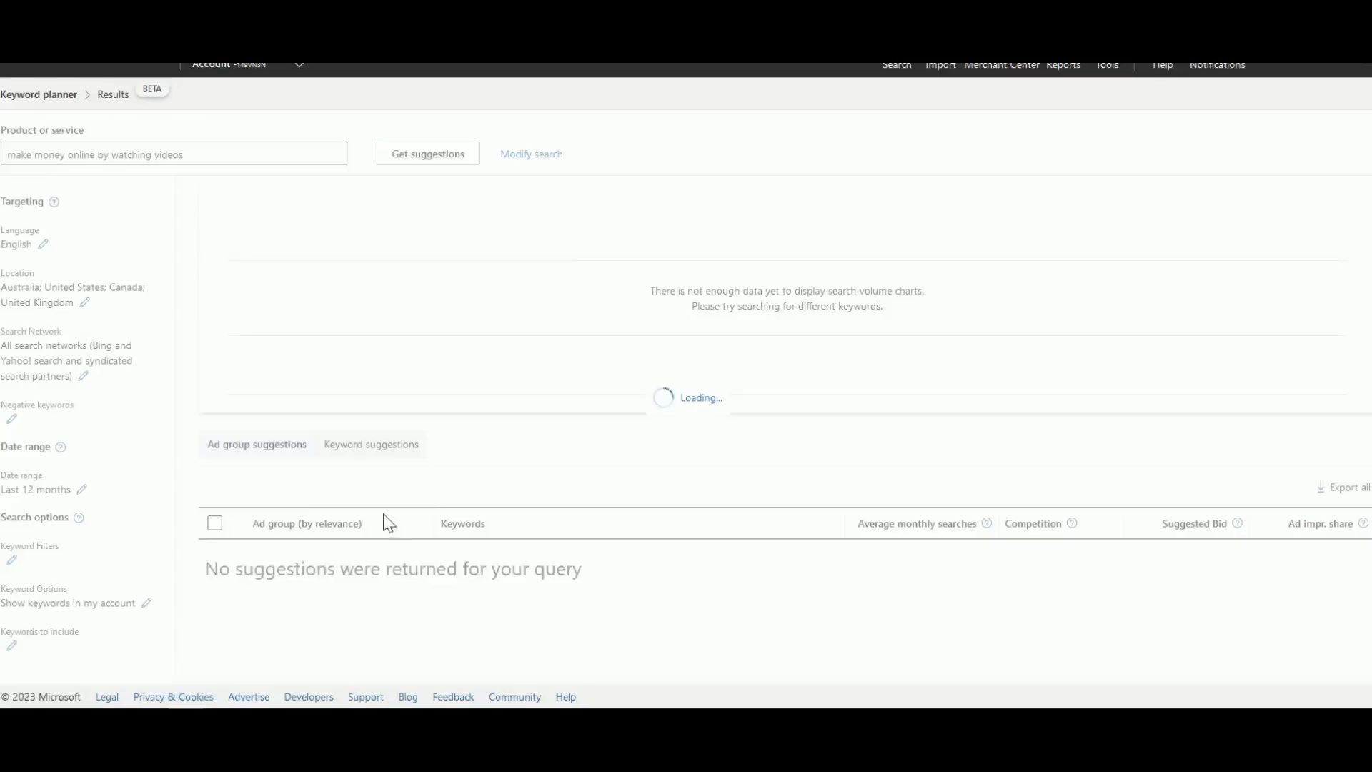
Examine the monthly search volume chart and the individual keyword suggestions with their average searches, competition and suggested bids.
mouse_move(572, 381)
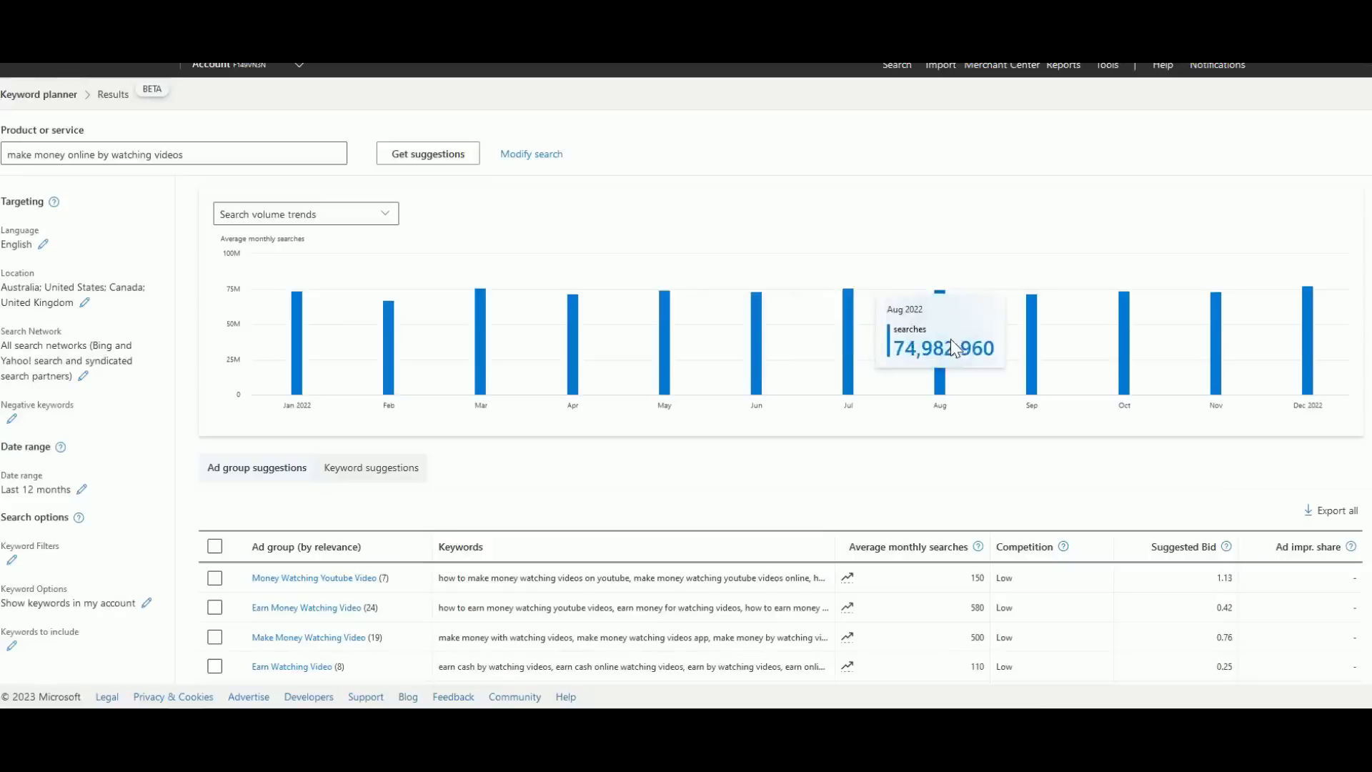
left_click(371, 468)
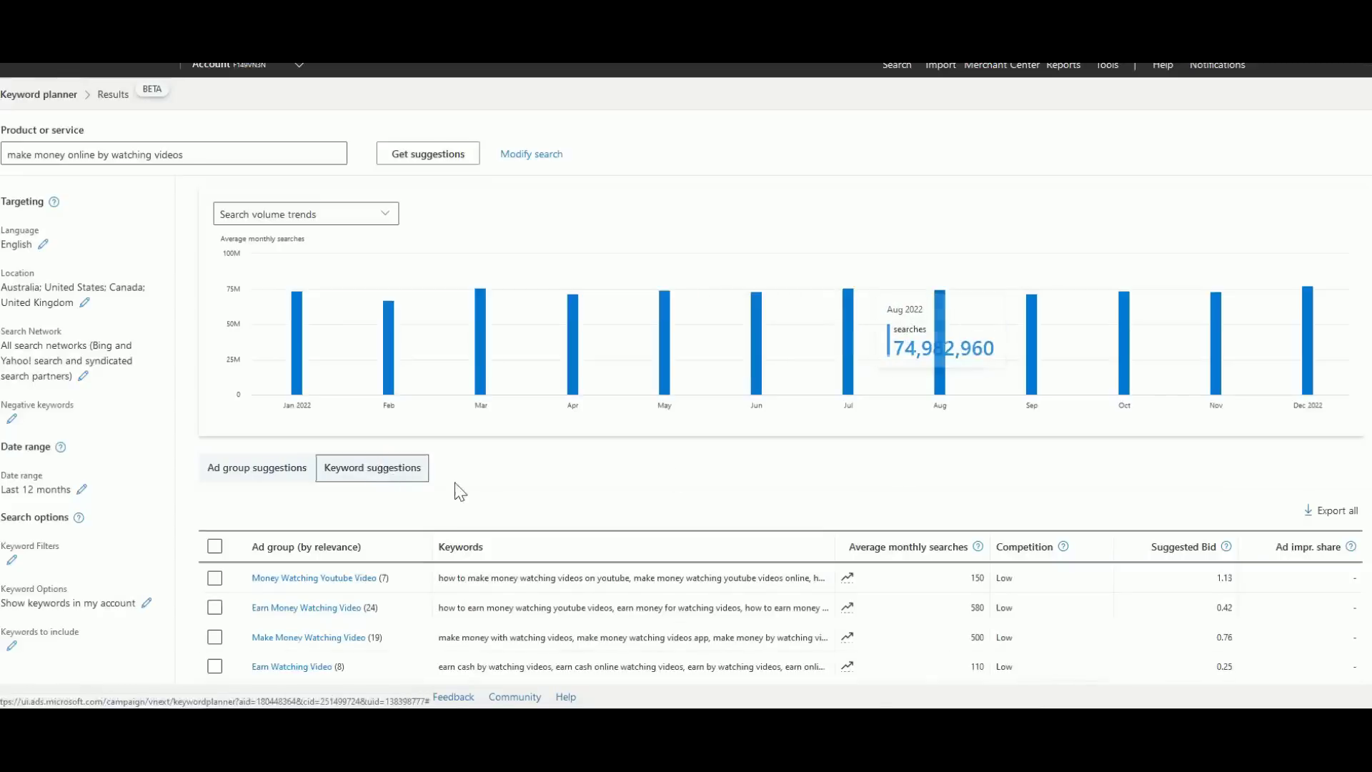
scroll(511, 445, "down", 1)
scroll(520, 445, "down", 8)
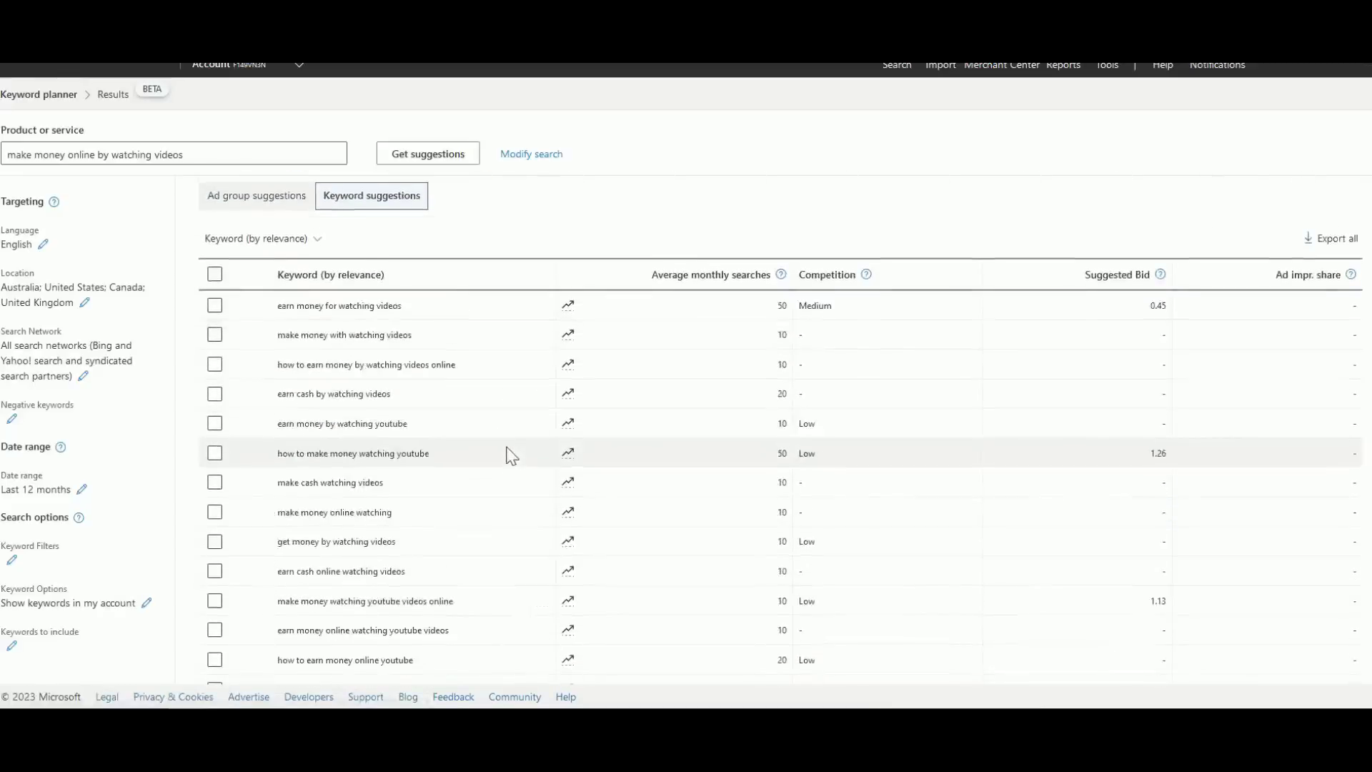
scroll(512, 466, "down", 1)
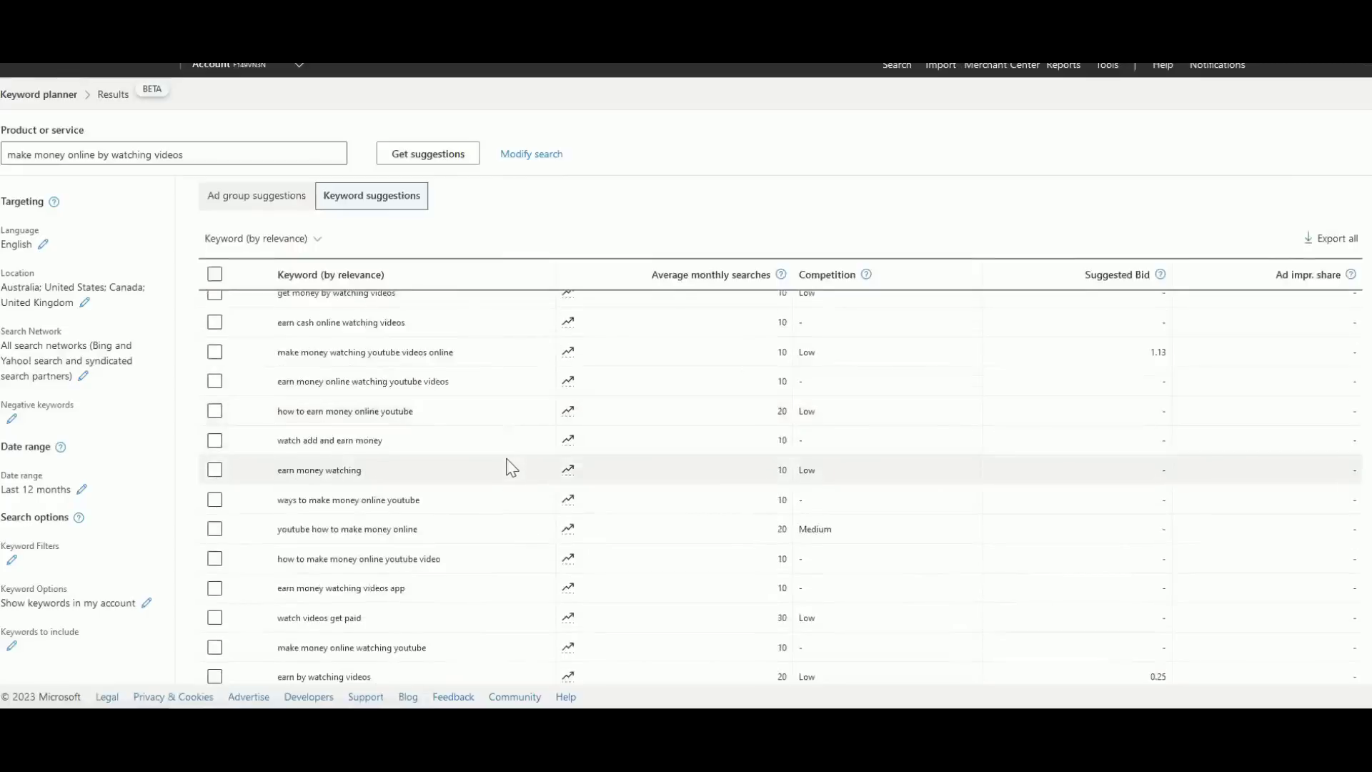
scroll(508, 465, "up", 3)
scroll(410, 431, "down", 4)
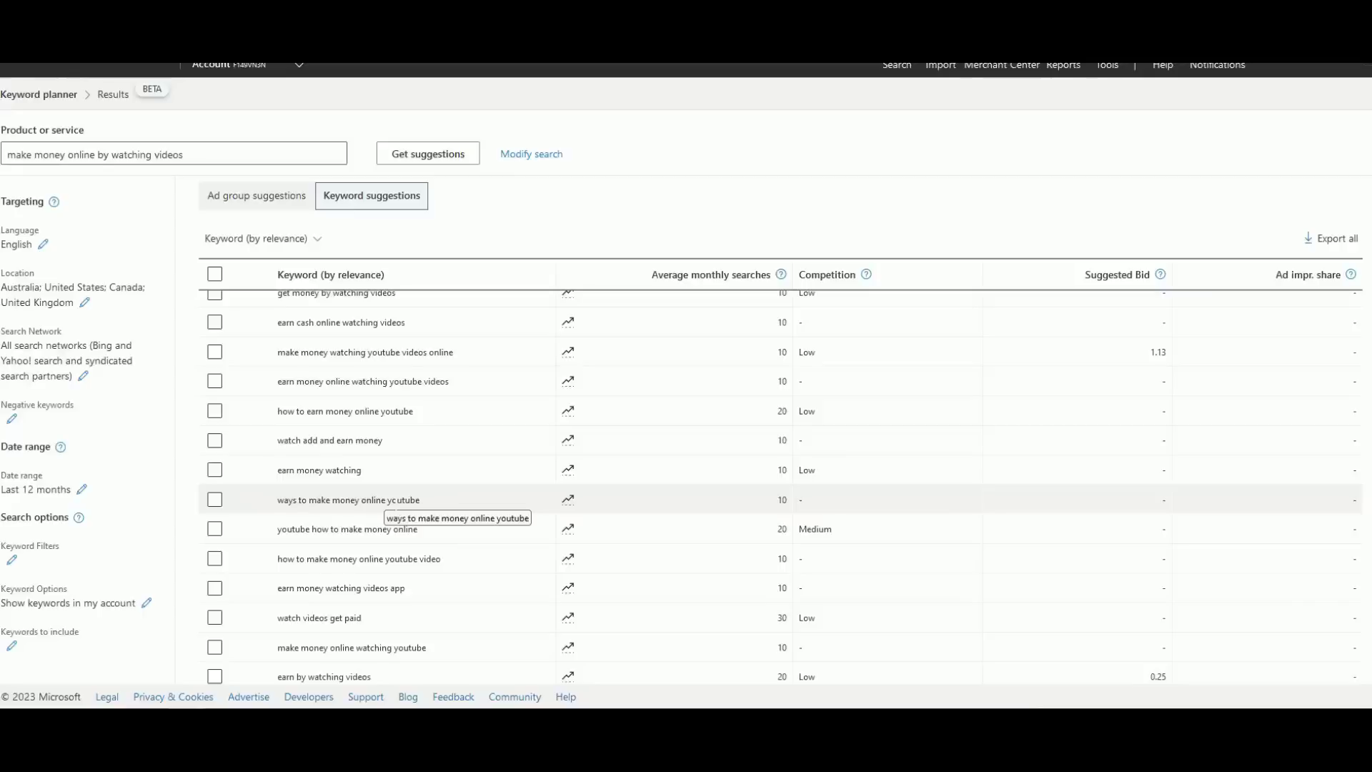
scroll(325, 454, "down", 4)
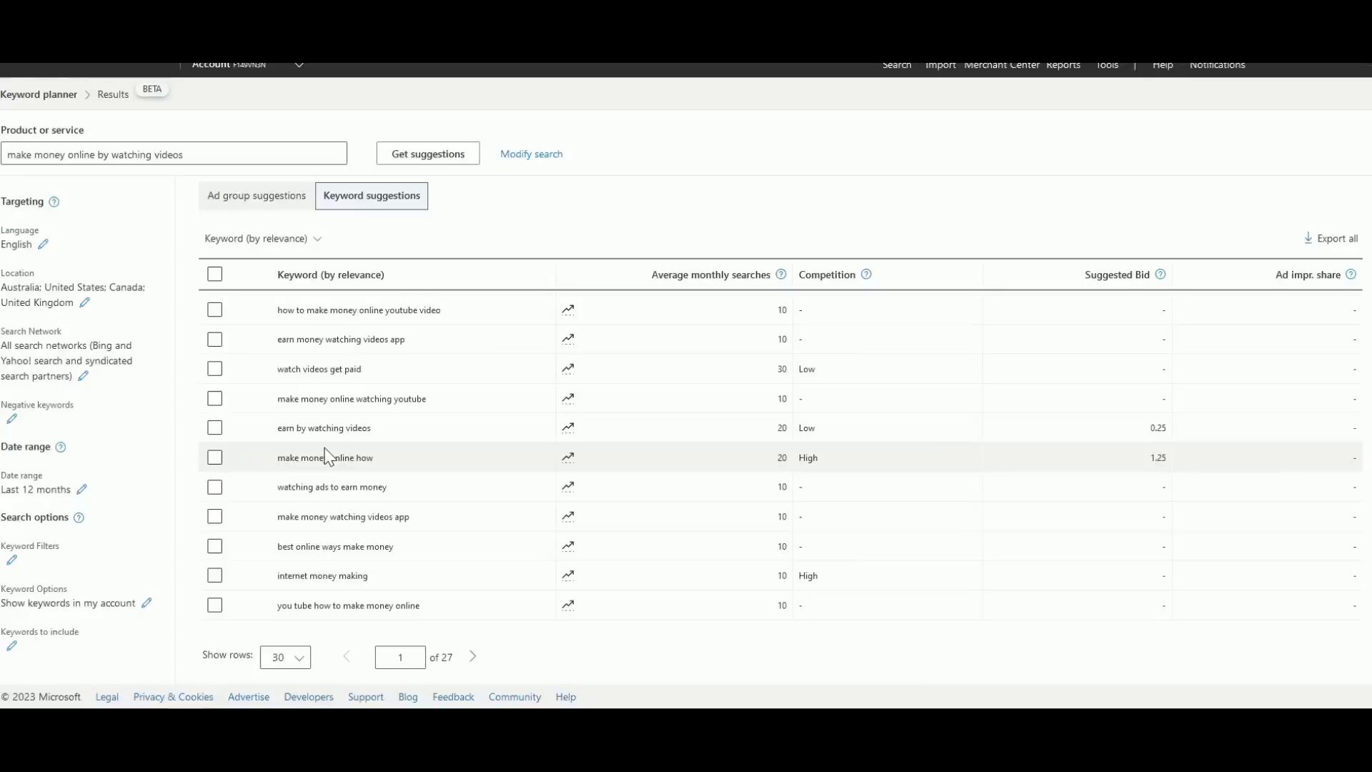
scroll(444, 460, "up", 5)
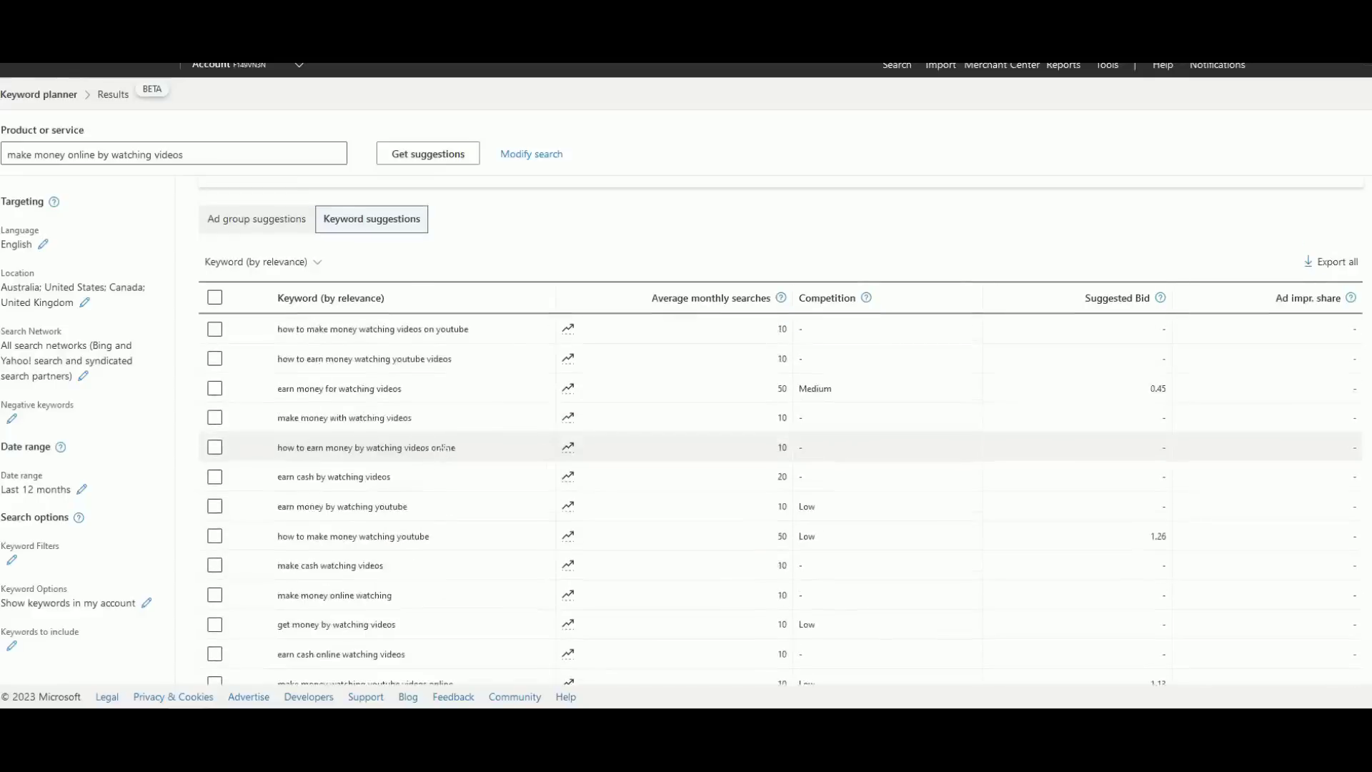
scroll(444, 449, "up", 3)
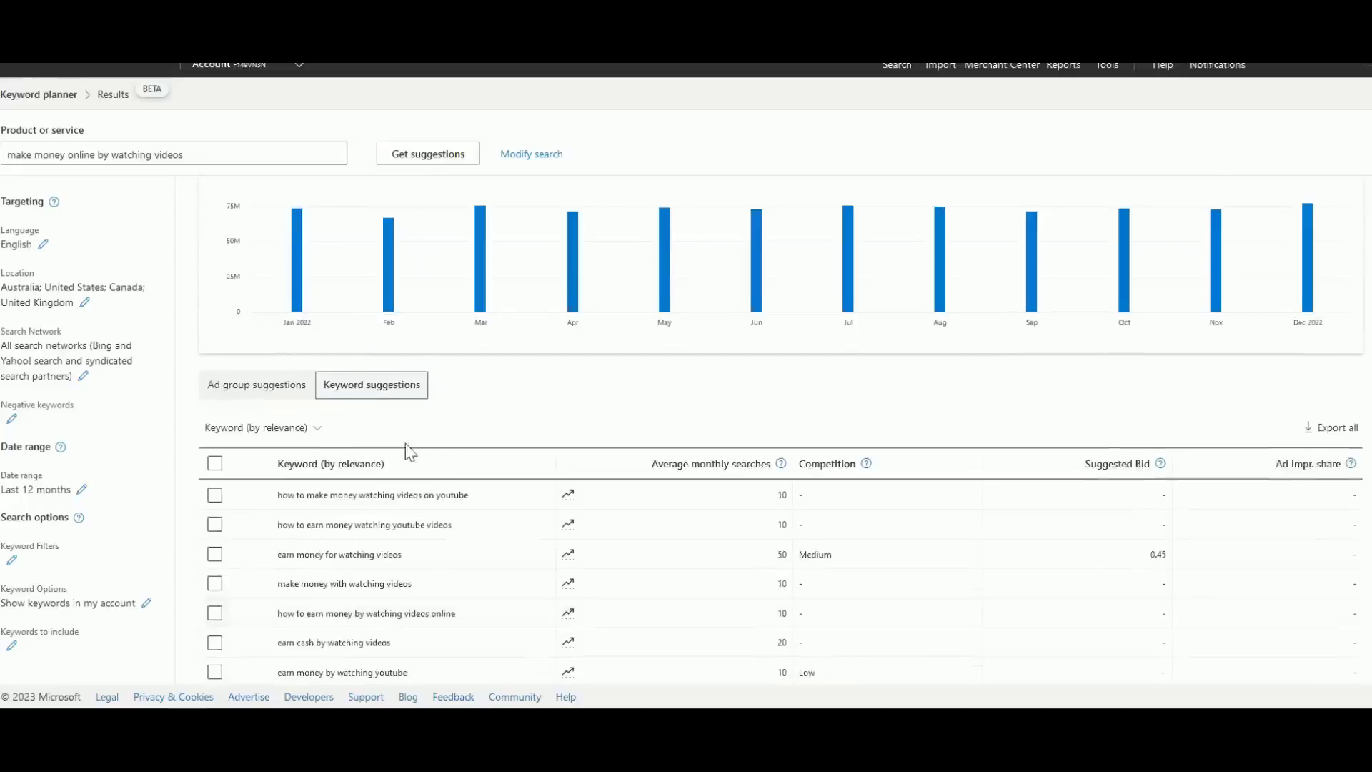
Add all keyword suggestions on the current page to the estimates and get estimates for a bid of 0.25 AUD.
left_click(216, 464)
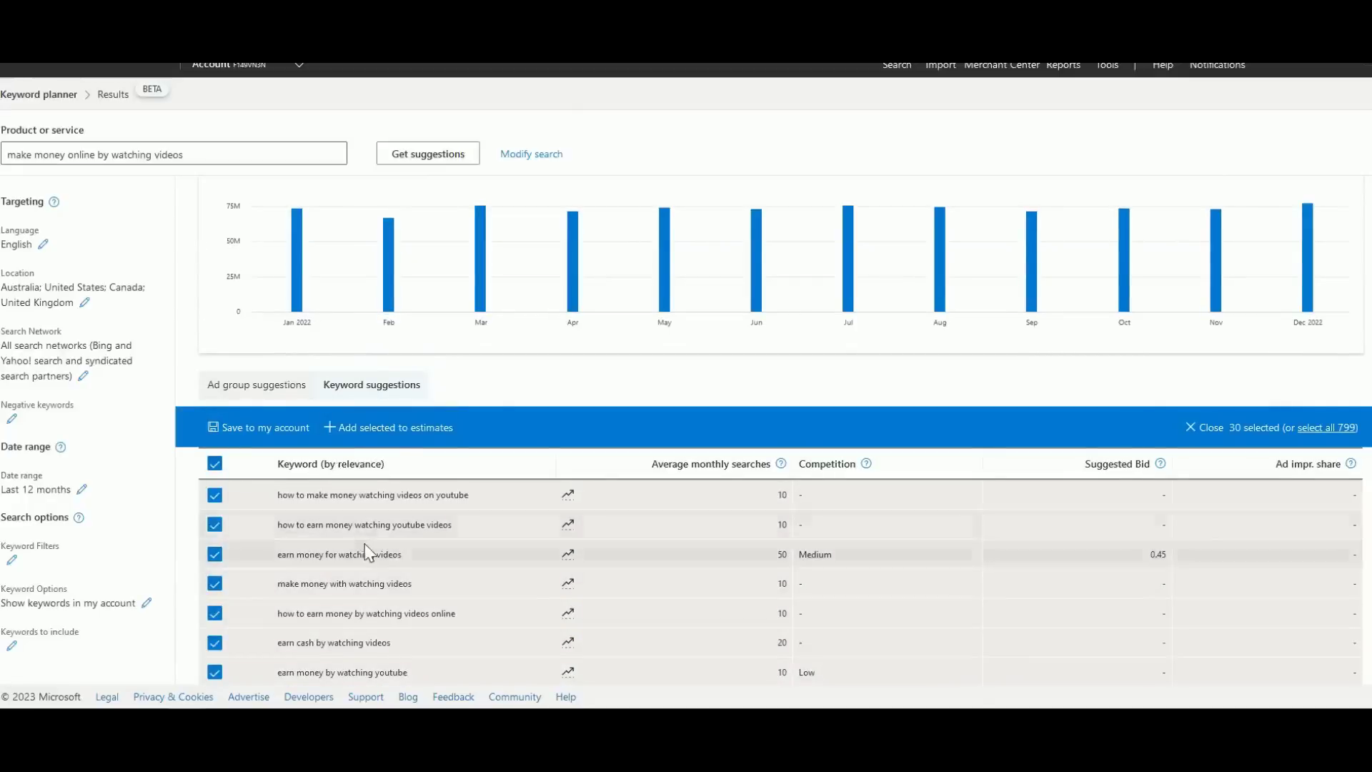
left_click(397, 427)
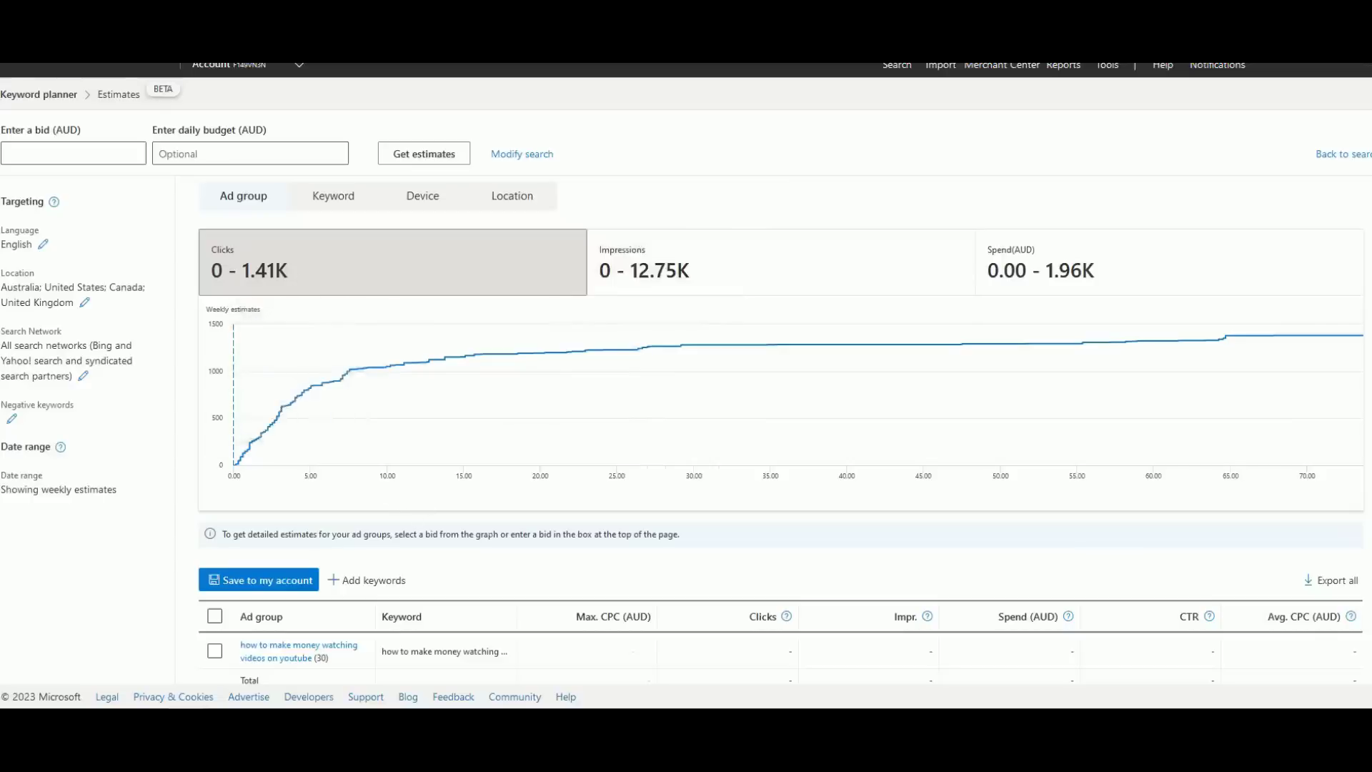
scroll(443, 564, "down", 1)
type("0")
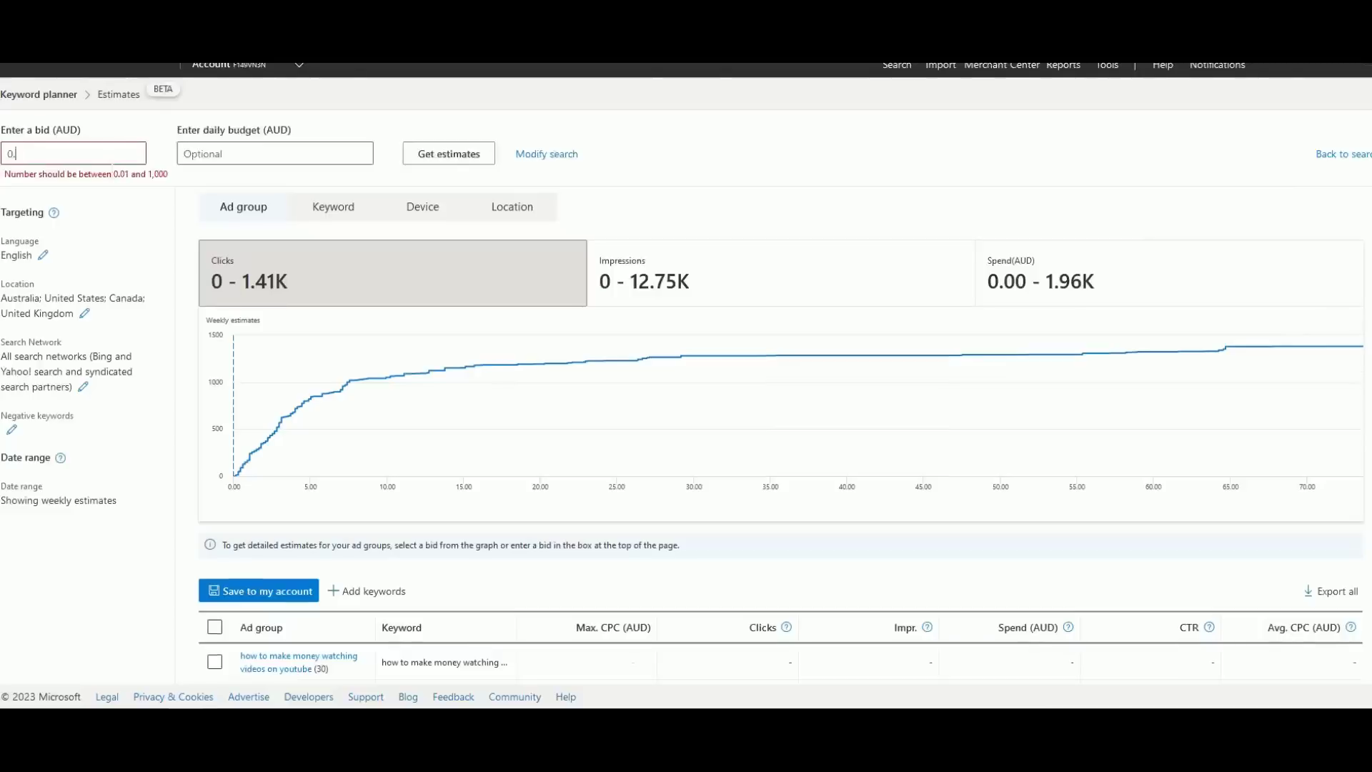
type(".25")
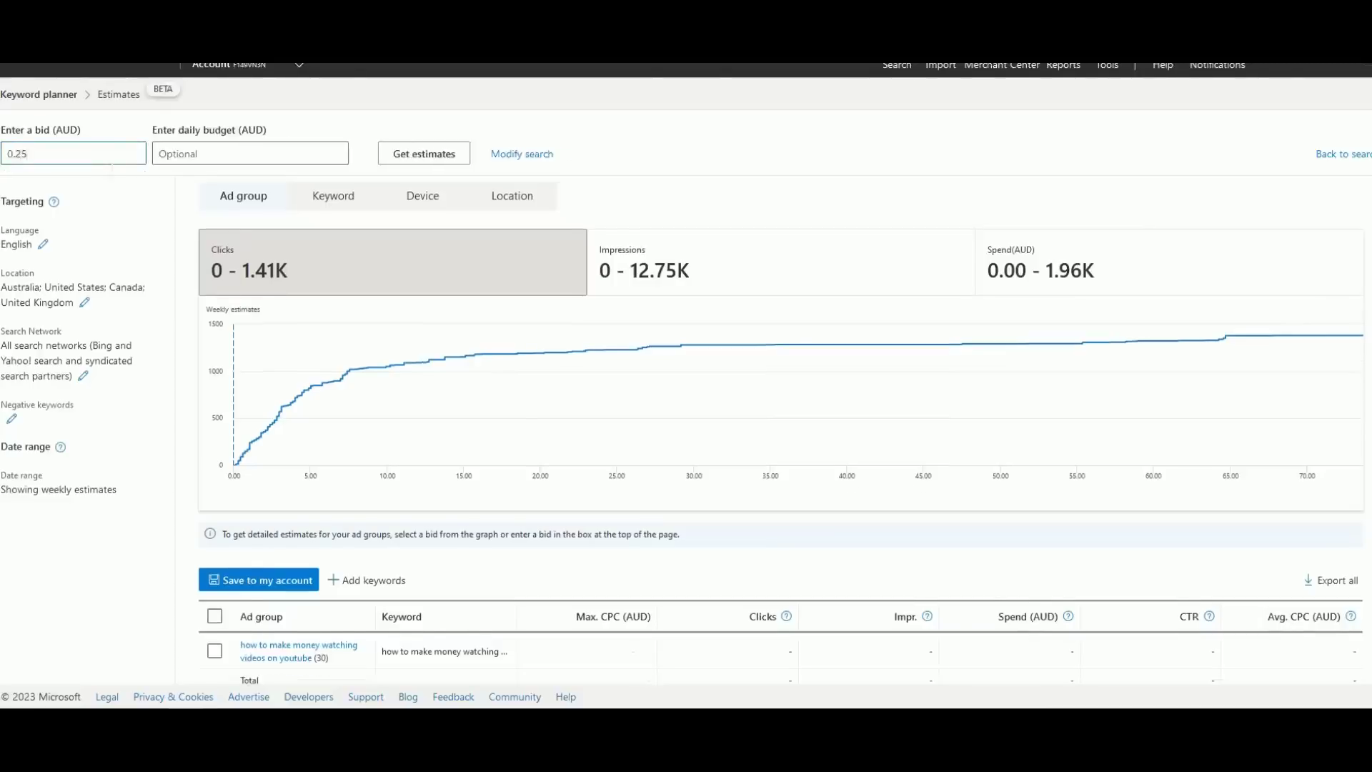
left_click(412, 162)
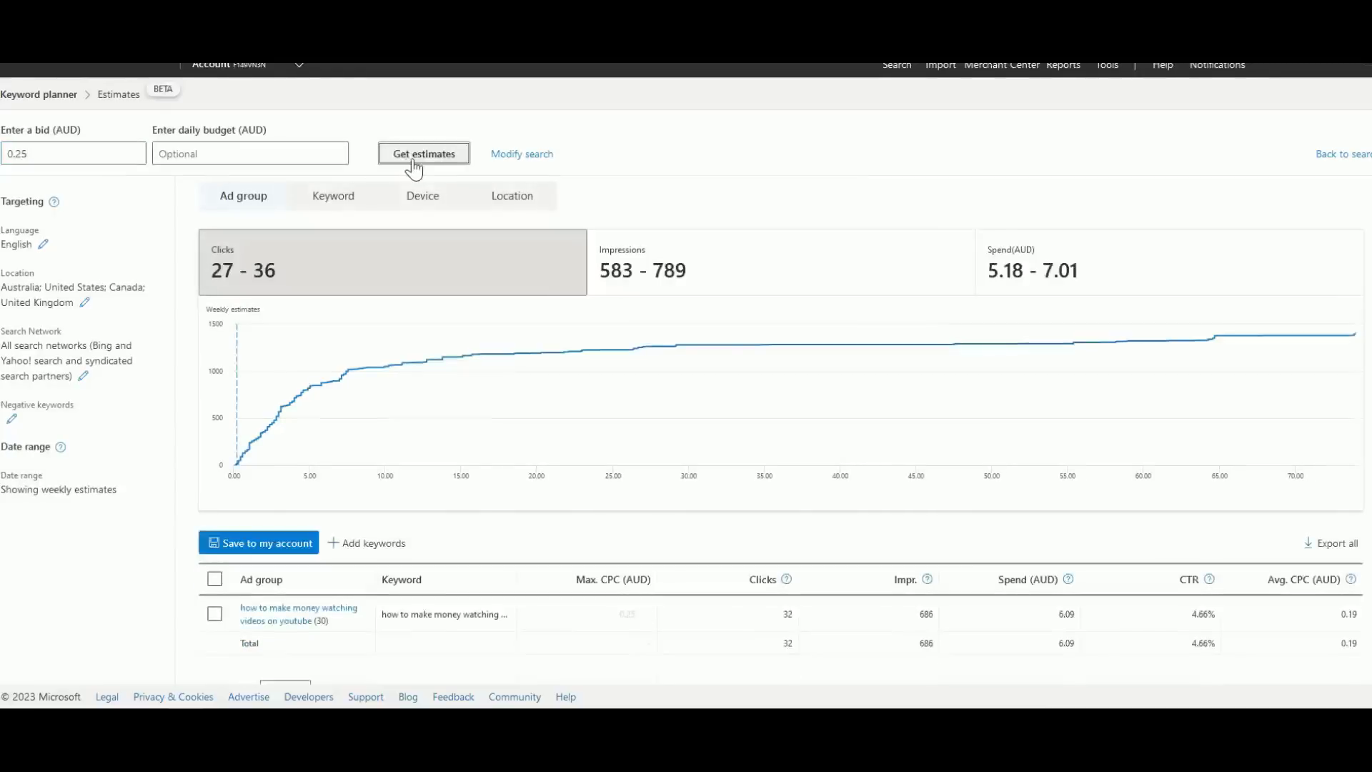
Change the bid to 1 AUD and get new estimates for the selected keywords.
double_click(86, 154)
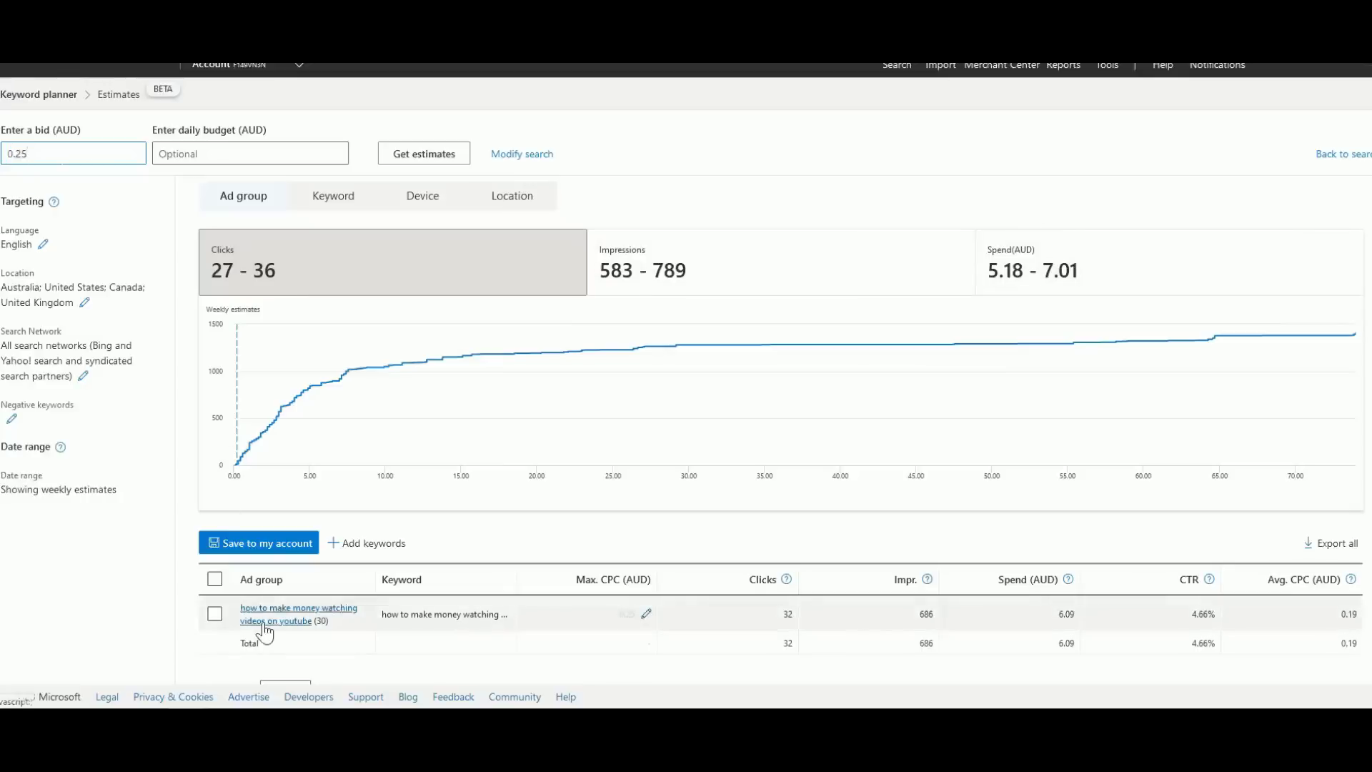
scroll(336, 543, "down", 1)
scroll(286, 429, "up", 1)
mouse_move(279, 398)
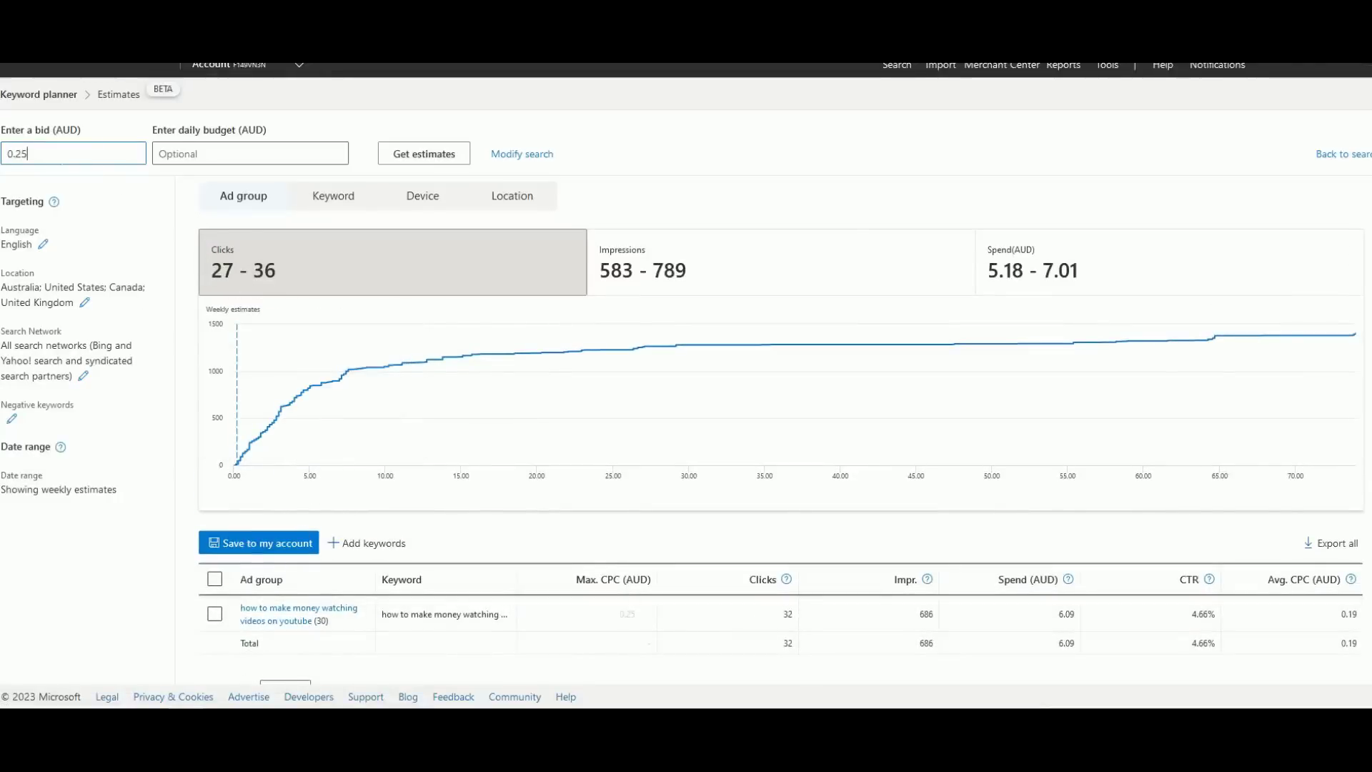
type("1")
left_click(427, 157)
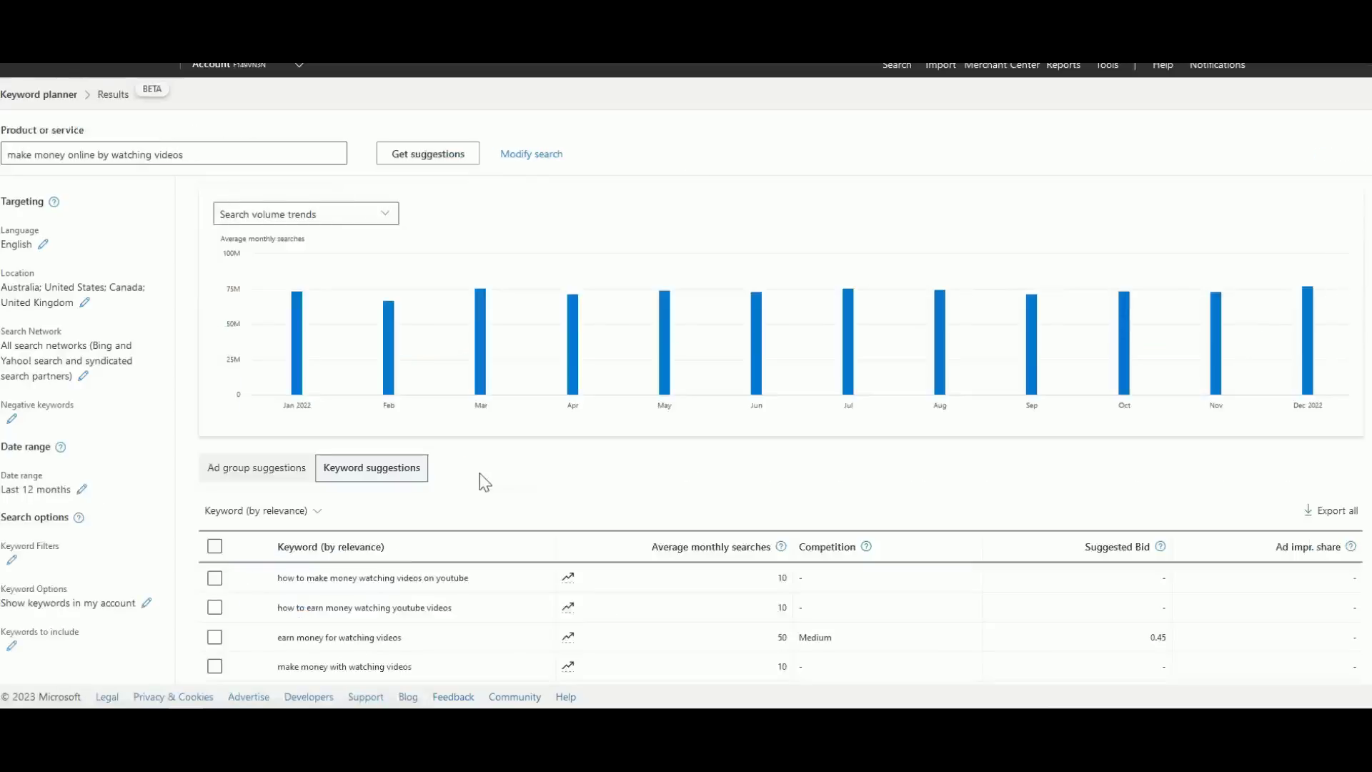
scroll(504, 503, "down", 1)
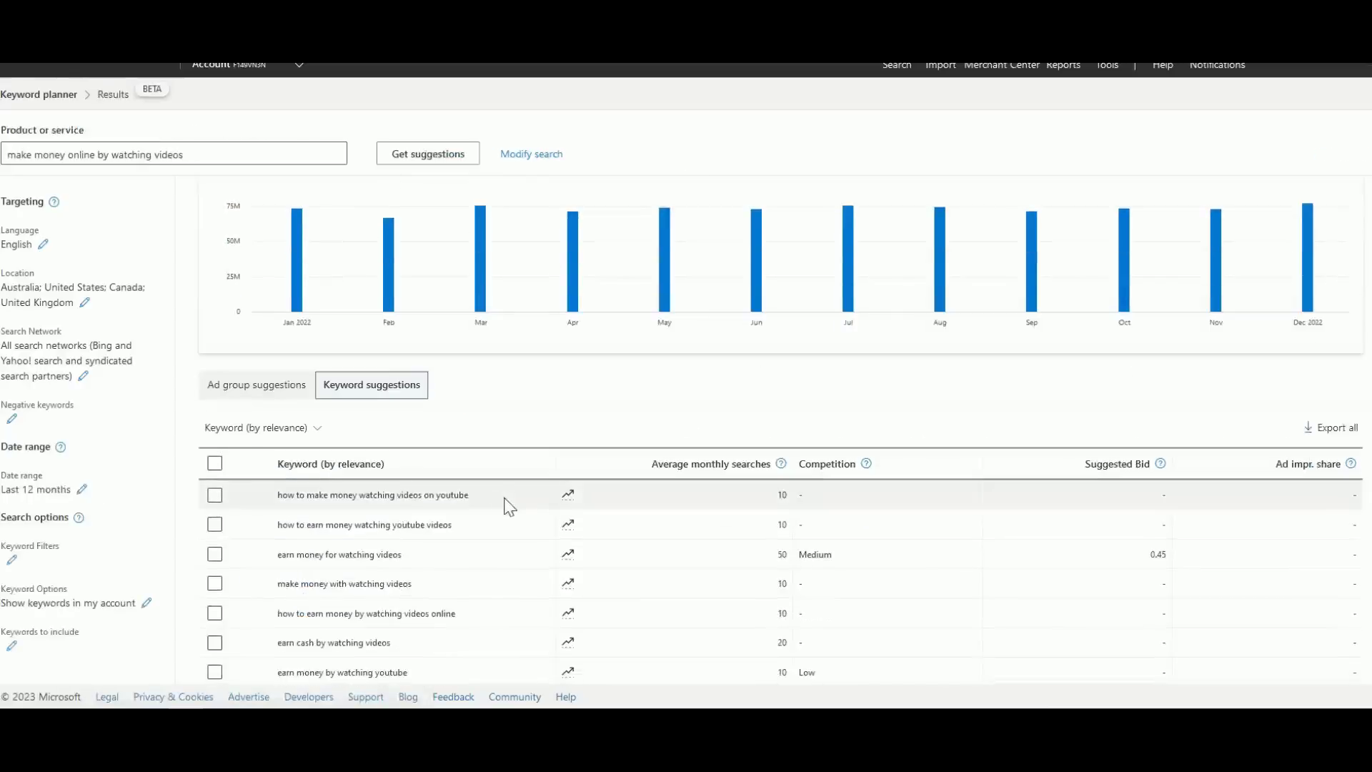
left_click(214, 463)
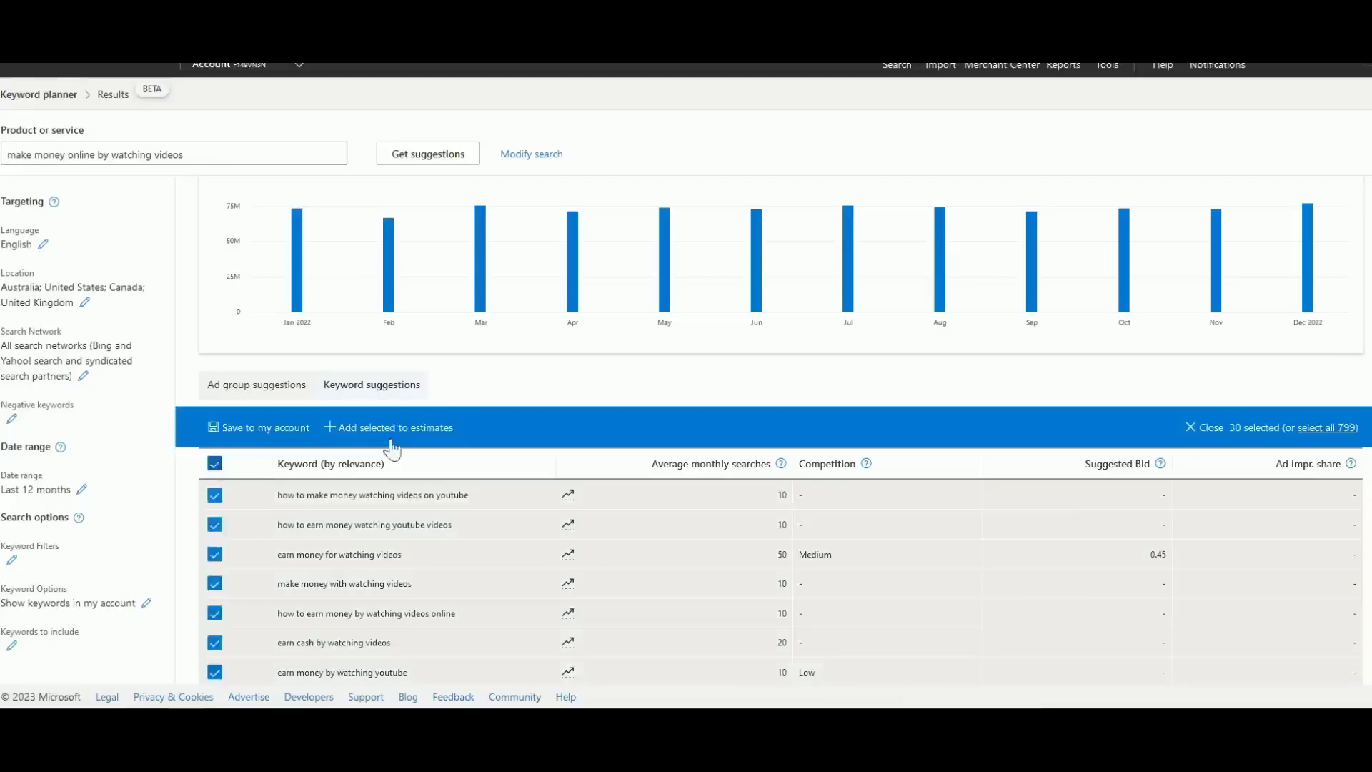
left_click(1347, 433)
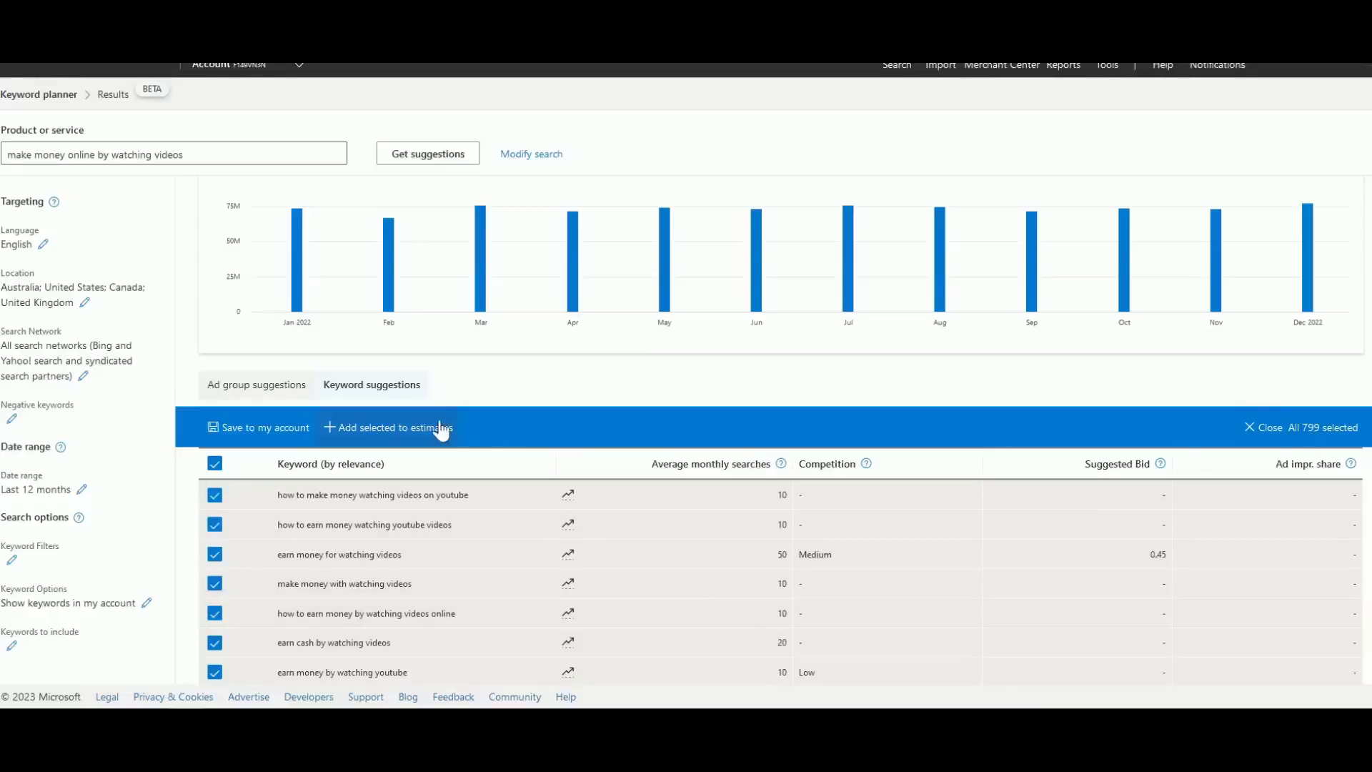
scroll(446, 488, "down", 5)
scroll(443, 493, "down", 3)
scroll(1239, 331, "up", 10)
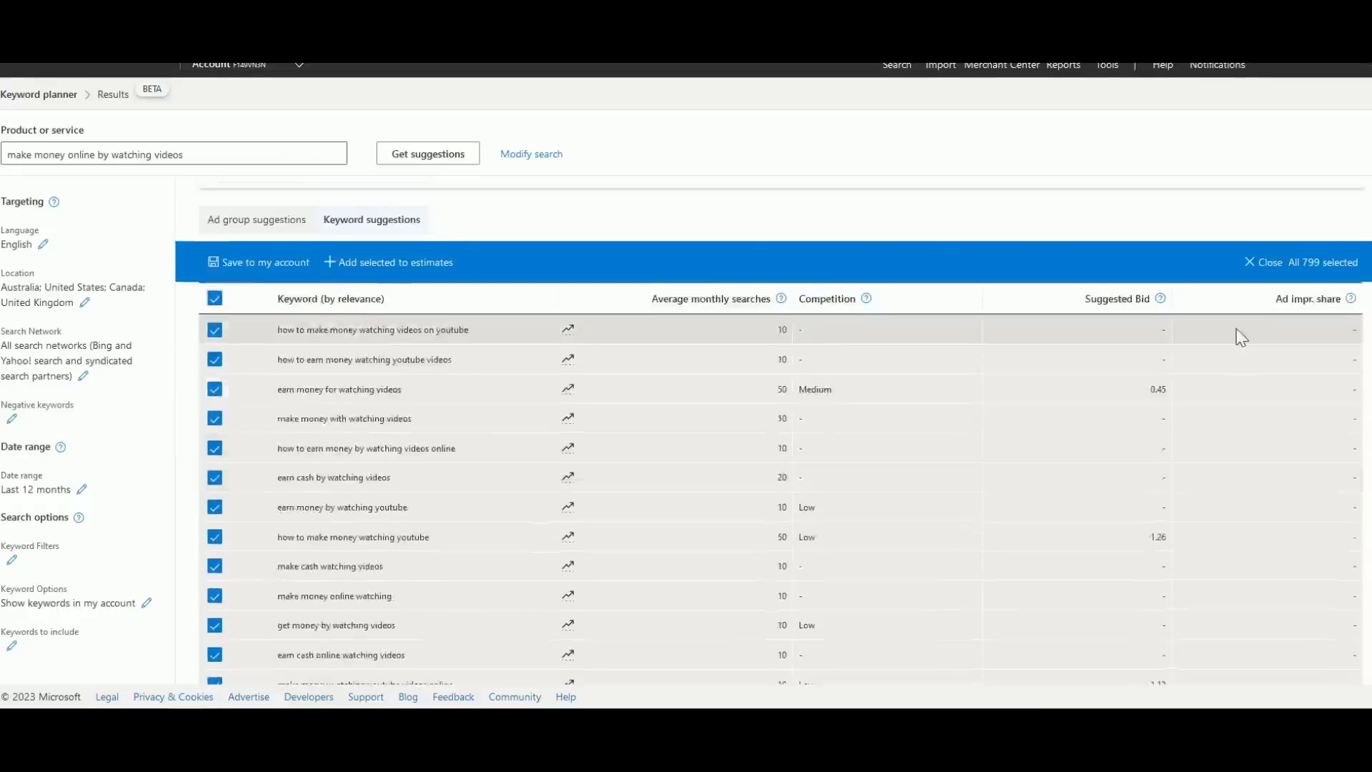
left_click(1265, 507)
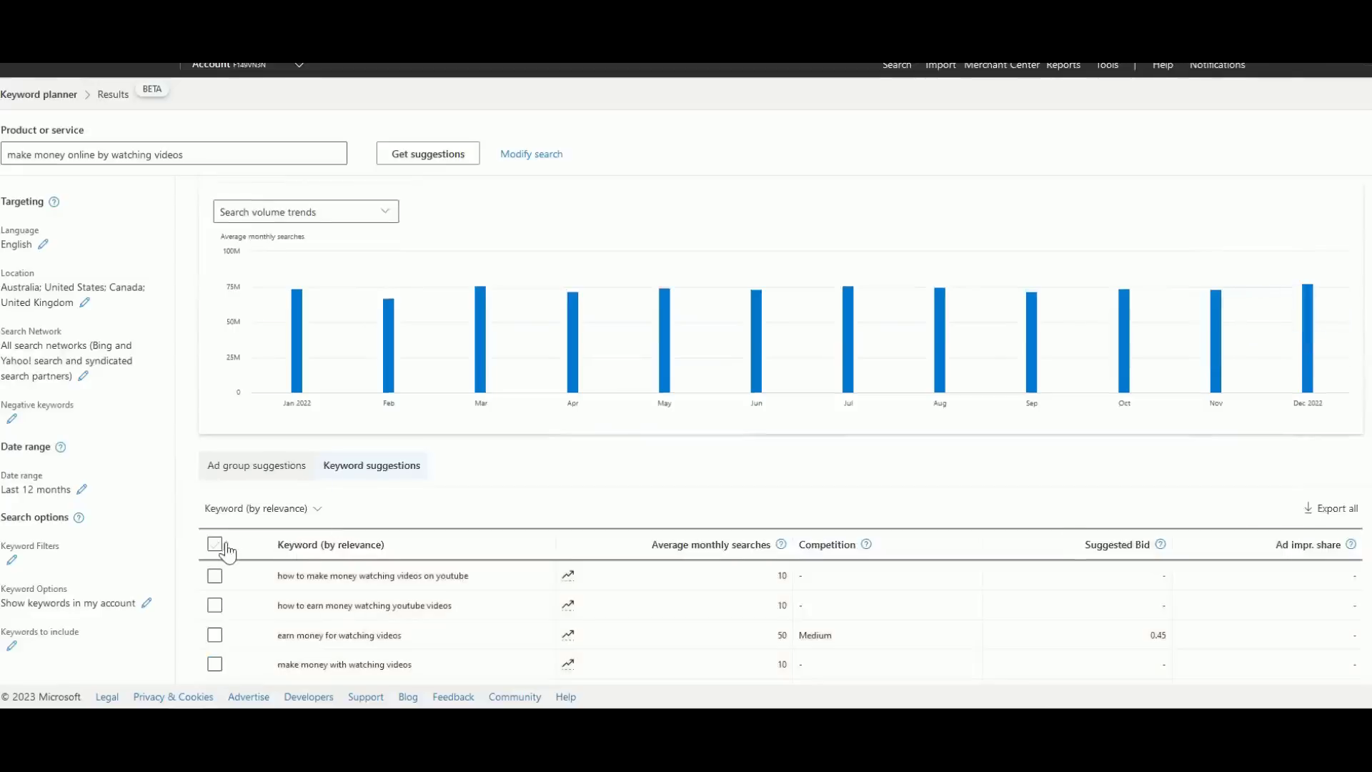
Show 100 rows per page in the keyword suggestions and add all keywords on the page to the estimates.
scroll(443, 551, "down", 4)
left_click(286, 620)
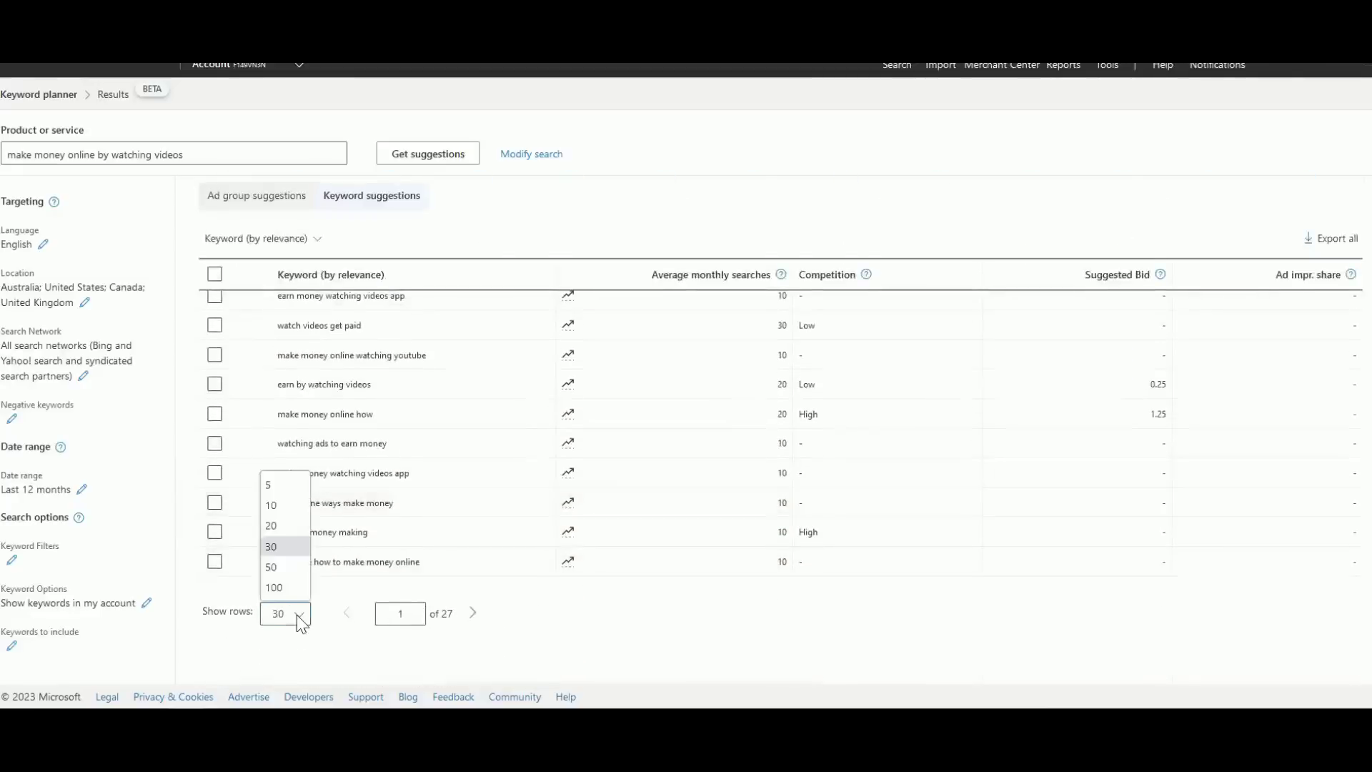
left_click(278, 592)
left_click(215, 275)
scroll(417, 286, "up", 1)
left_click(408, 247)
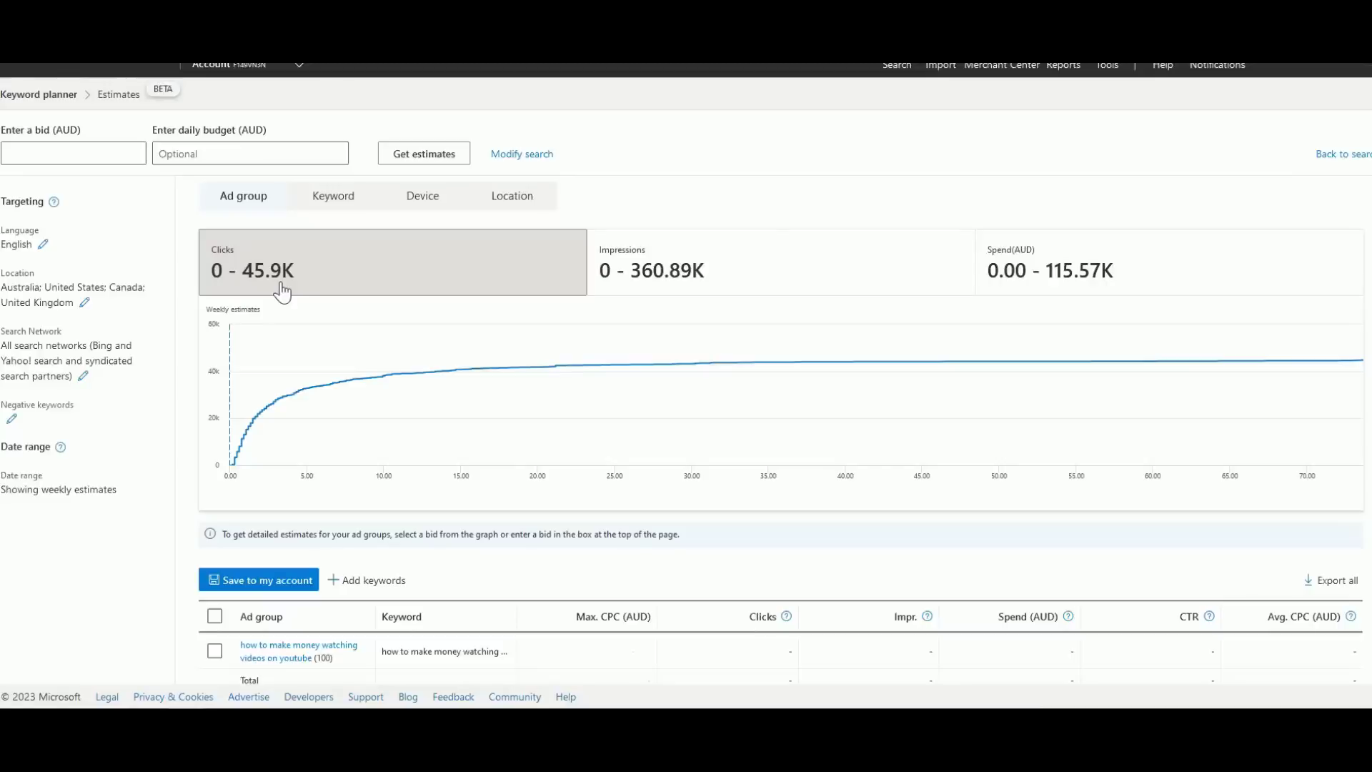
Get weekly estimates for the added keywords at a bid of 0.15 AUD.
left_click(123, 159)
type("0.15")
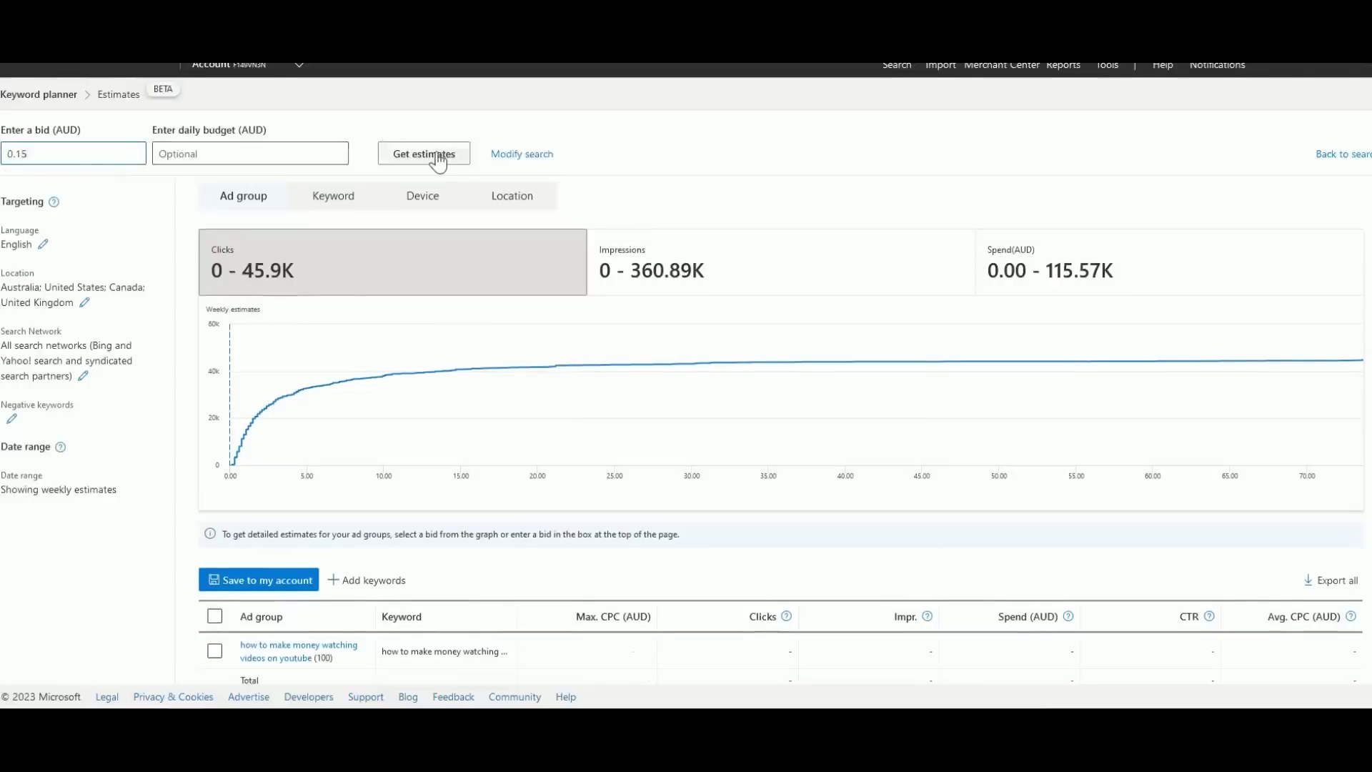
left_click(432, 154)
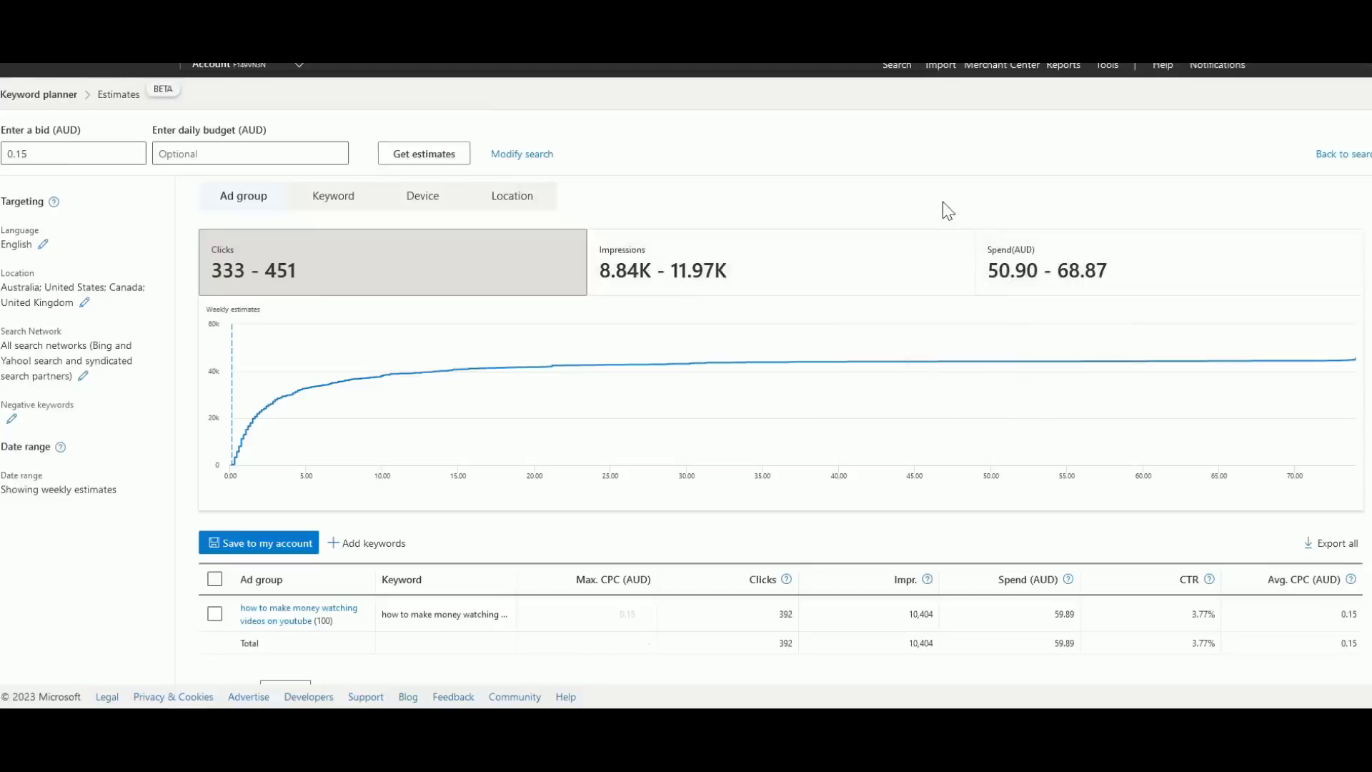
Open Calculator over the estimates page and multiply 15 by 8.
key("XF86Calculator")
left_click_drag(899, 220, 709, 203)
left_click(663, 494)
left_click(757, 462)
left_click(944, 429)
left_click(788, 428)
left_click(945, 521)
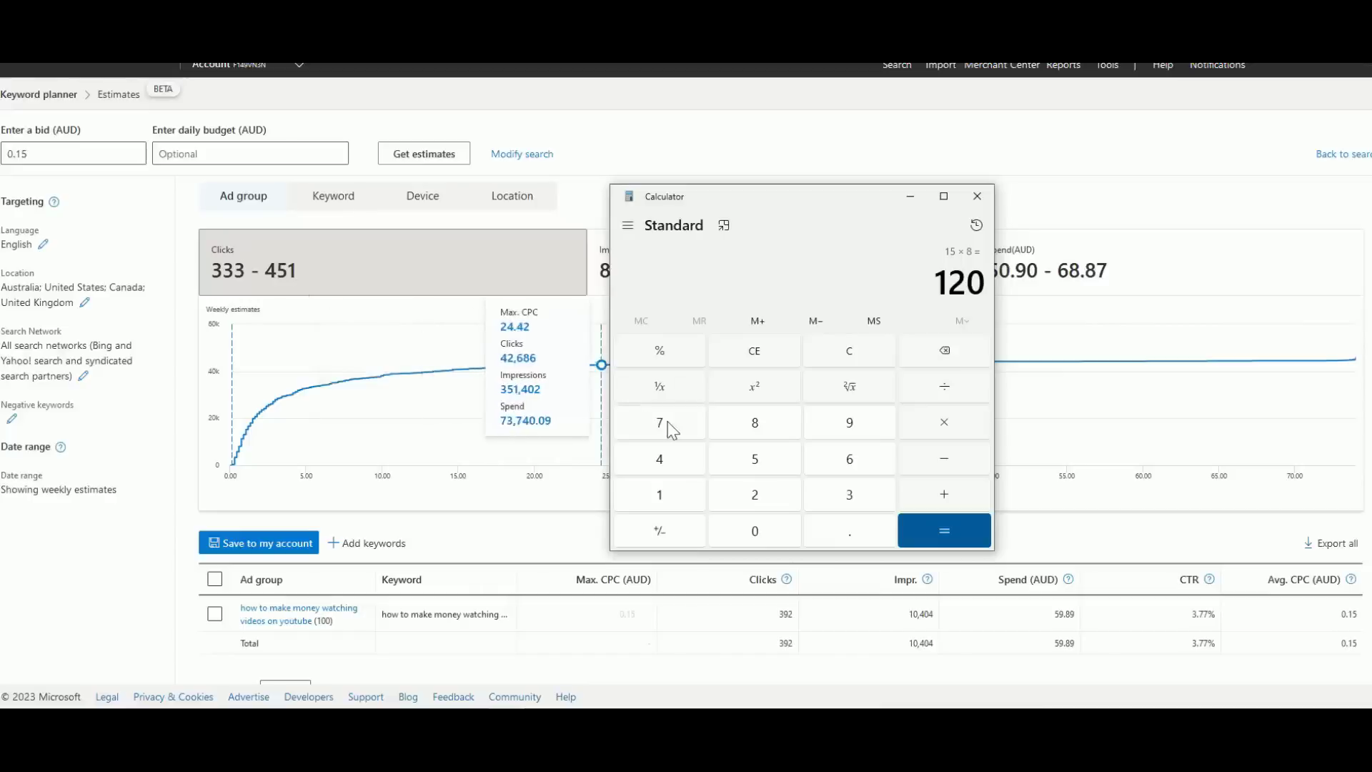
Clear the calculation, multiply 20 by 12, and move the calculator window lower over the estimates page.
left_click(844, 354)
left_click(776, 494)
left_click(762, 537)
left_click(941, 429)
left_click(698, 495)
left_click(755, 495)
left_click(944, 530)
left_click_drag(852, 207, 786, 321)
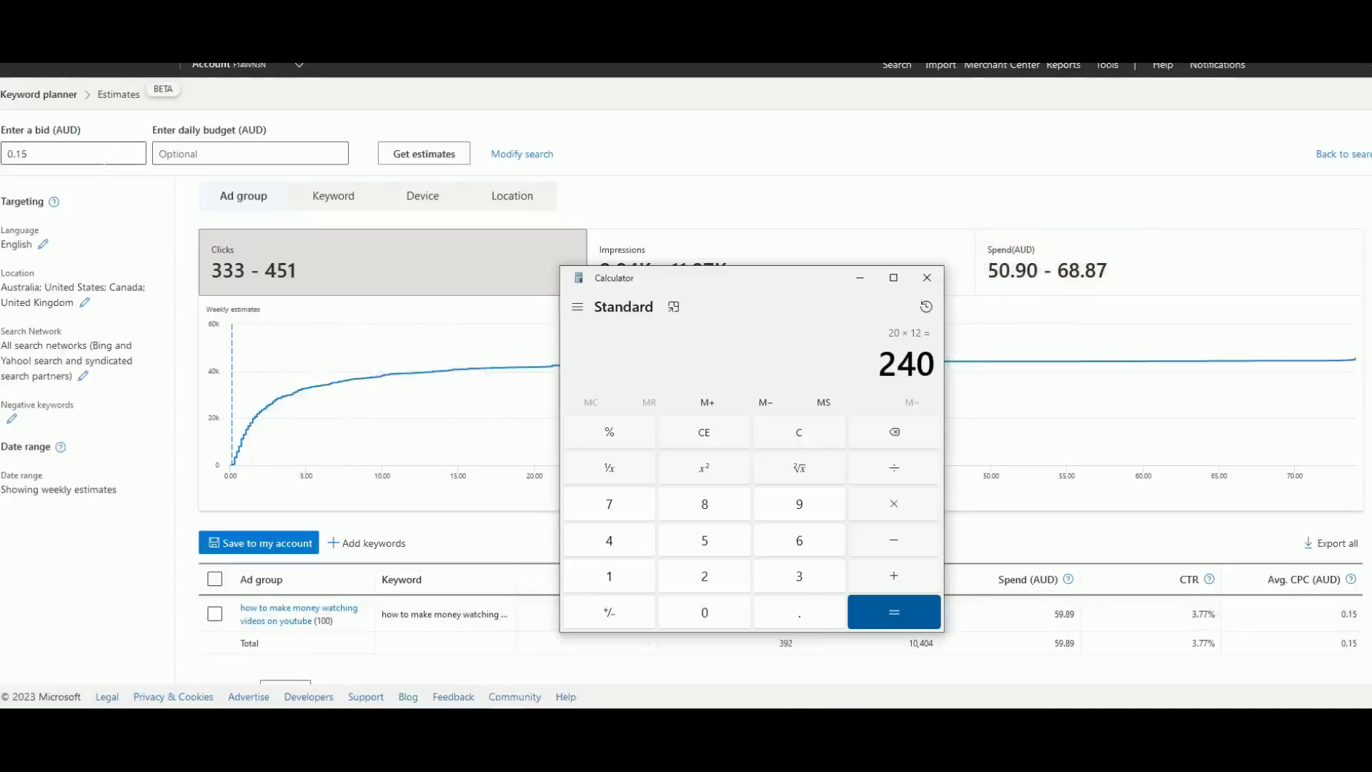
Switch to Keyword Tool Free and discover new keyword ideas for "affiliate marketing" in place of "make money online".
key("alt+Tab")
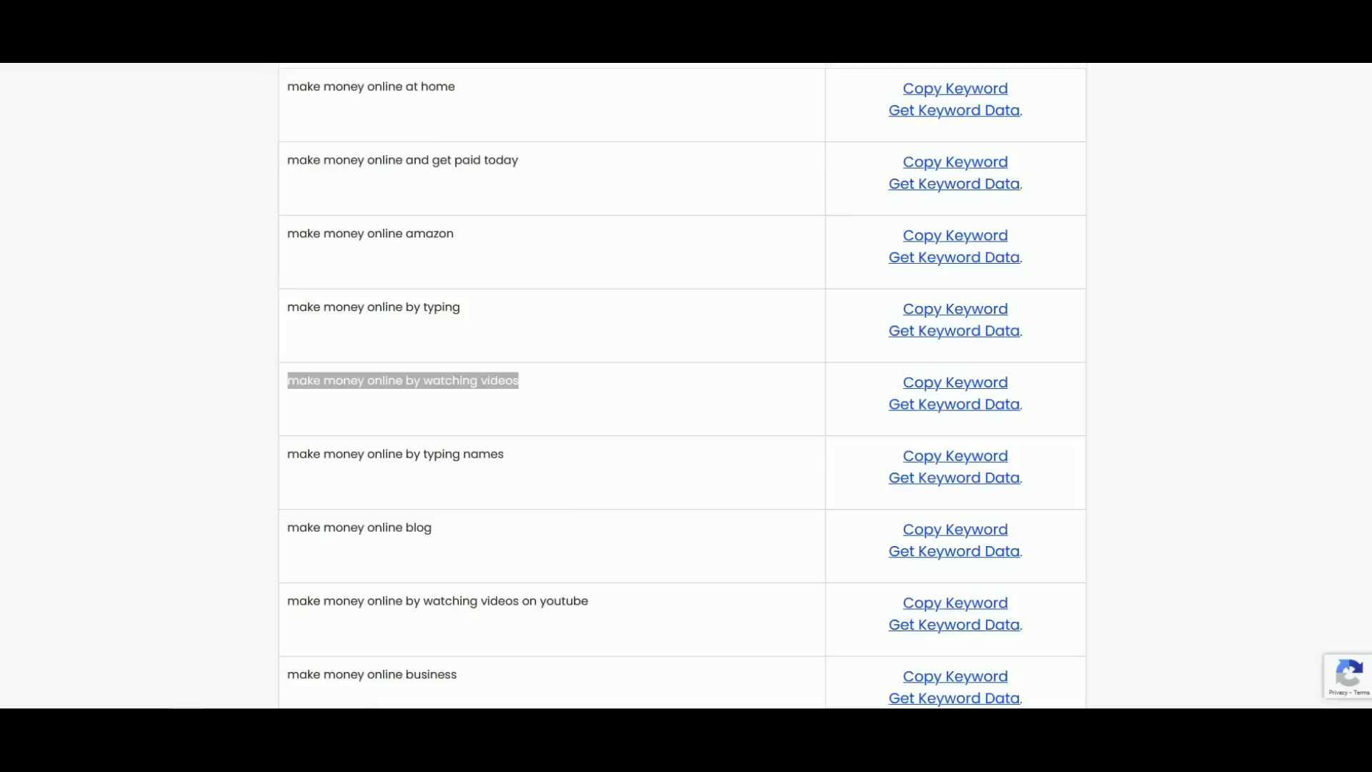
scroll(567, 401, "up", 15)
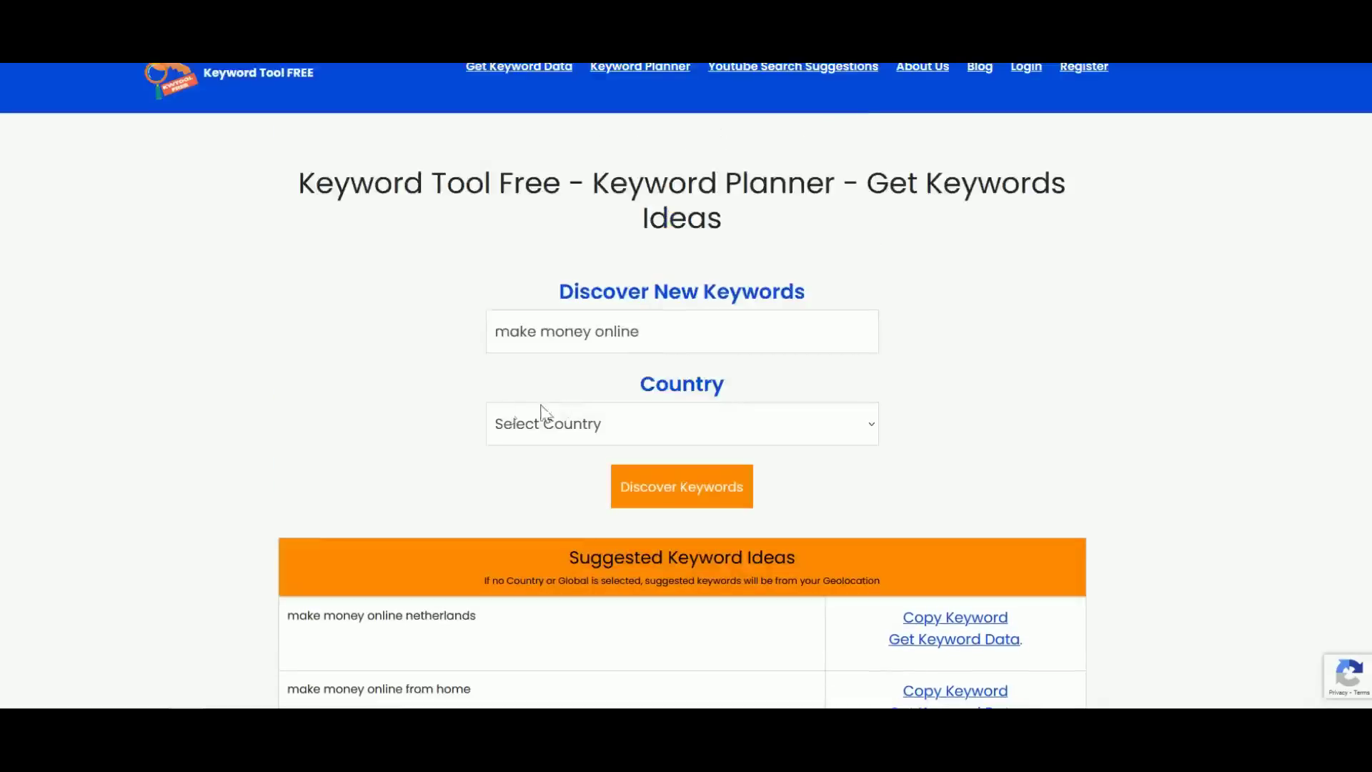
left_click_drag(494, 331, 642, 331)
type("affil")
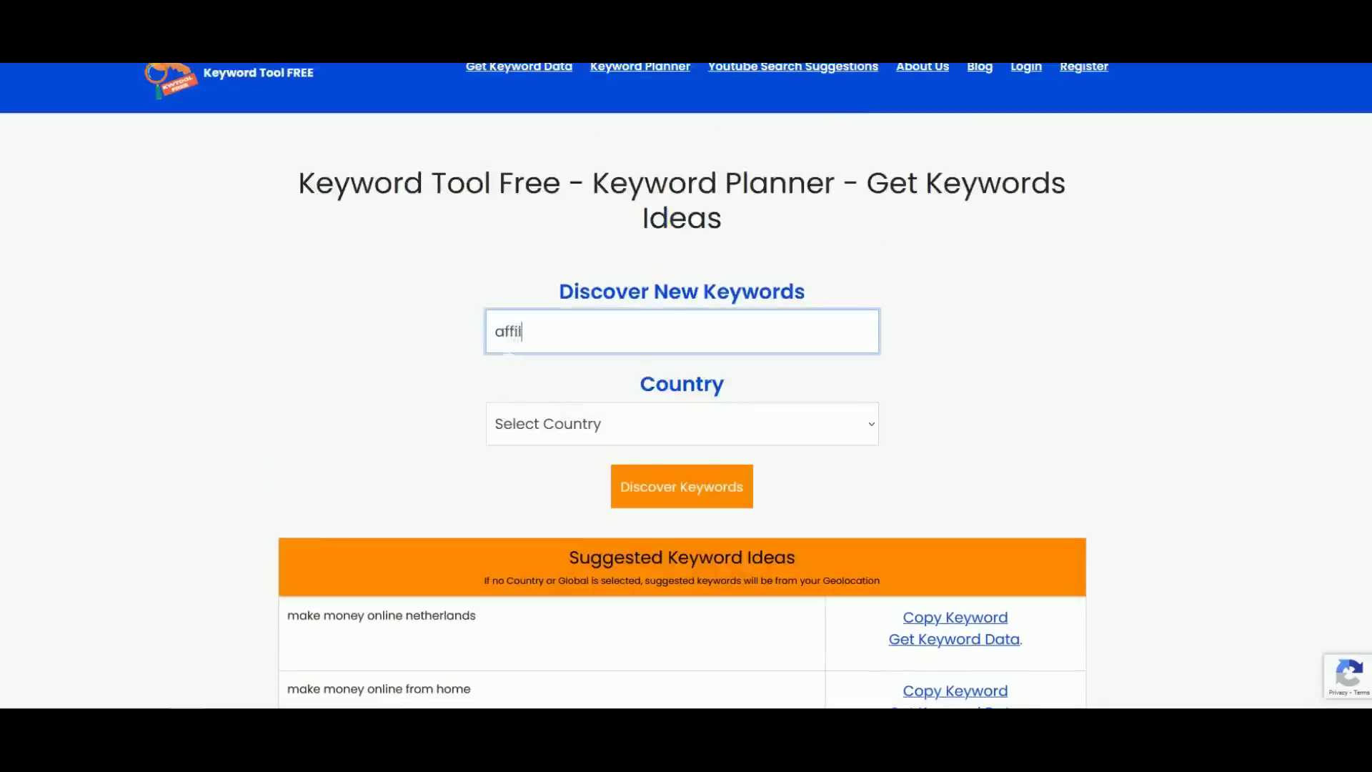
type("iate marketing")
left_click(637, 498)
left_click(618, 522)
left_click(778, 604)
left_click(656, 608)
left_click(793, 677)
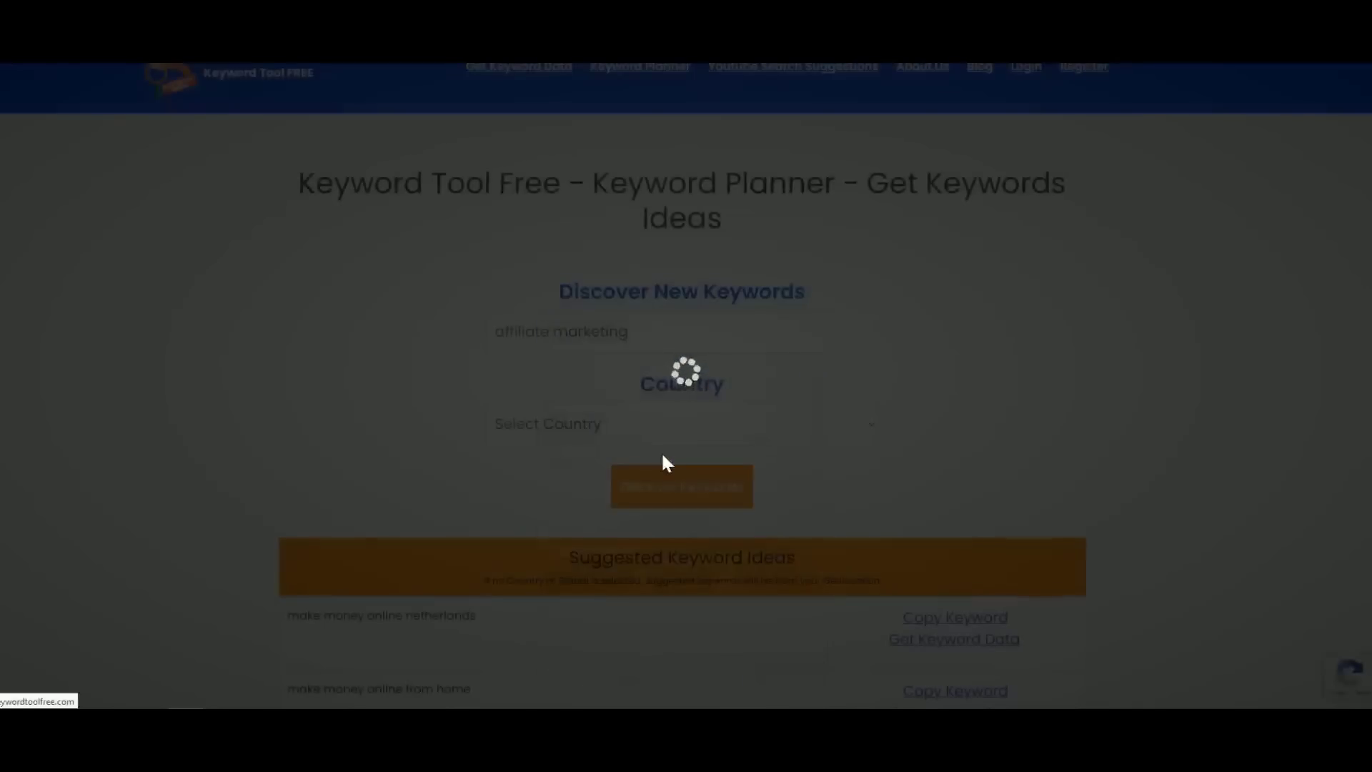
Examine the first suggested keyword ideas for "affiliate marketing".
scroll(465, 485, "down", 3)
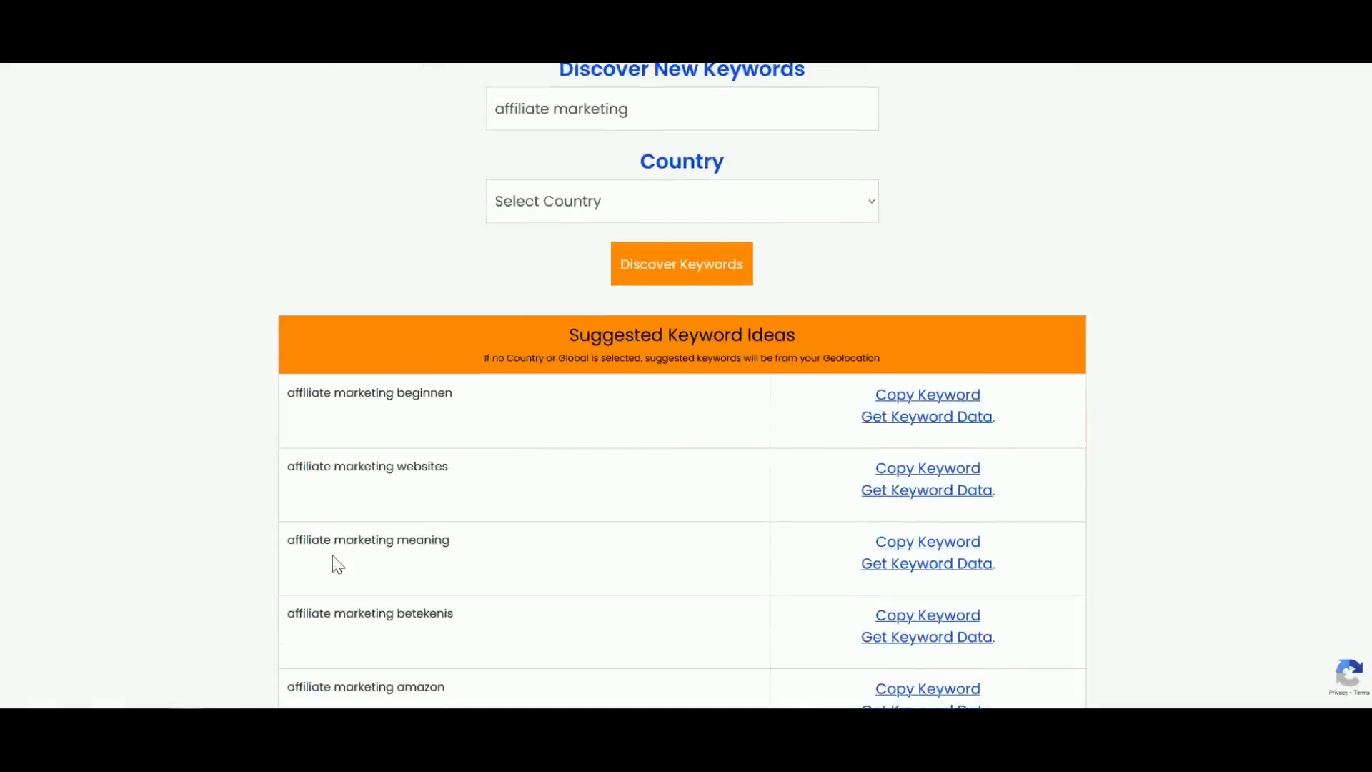
scroll(333, 558, "down", 3)
scroll(333, 556, "down", 2)
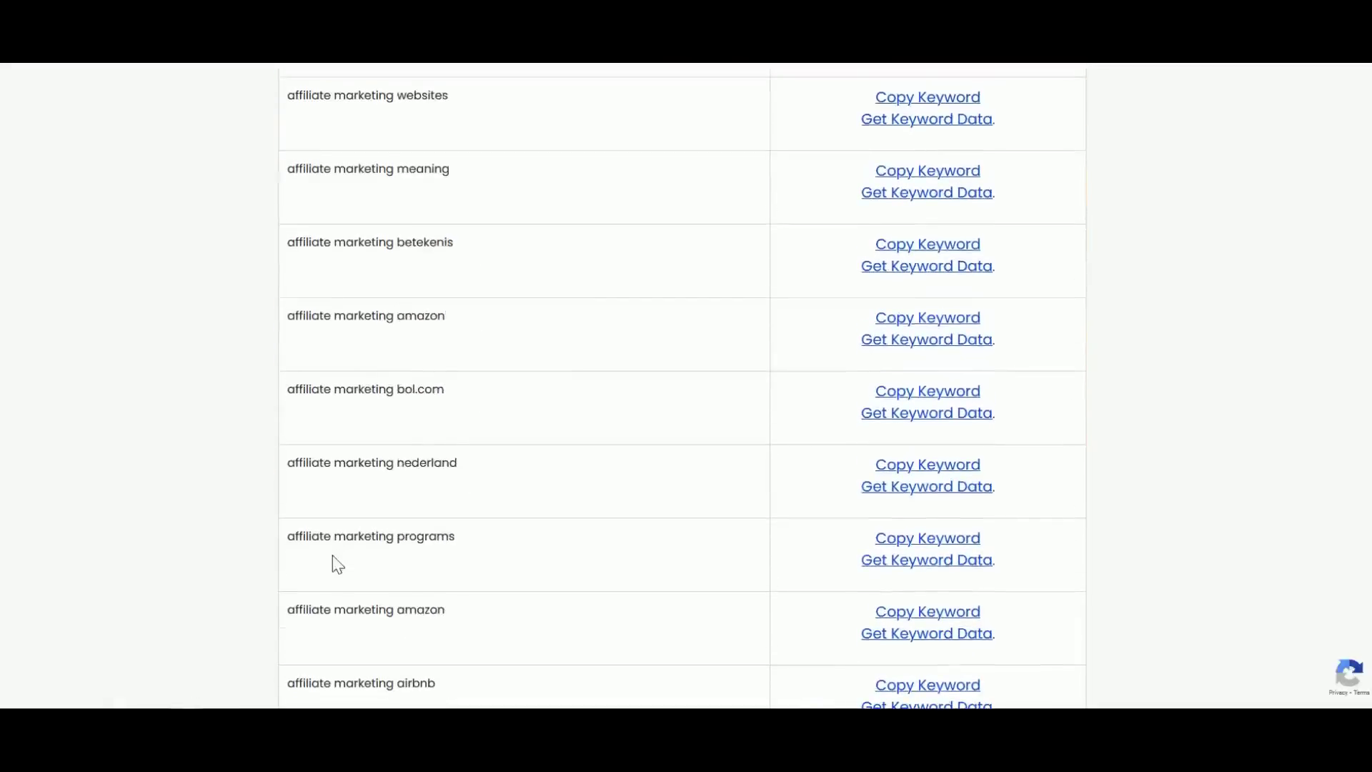
scroll(332, 556, "down", 3)
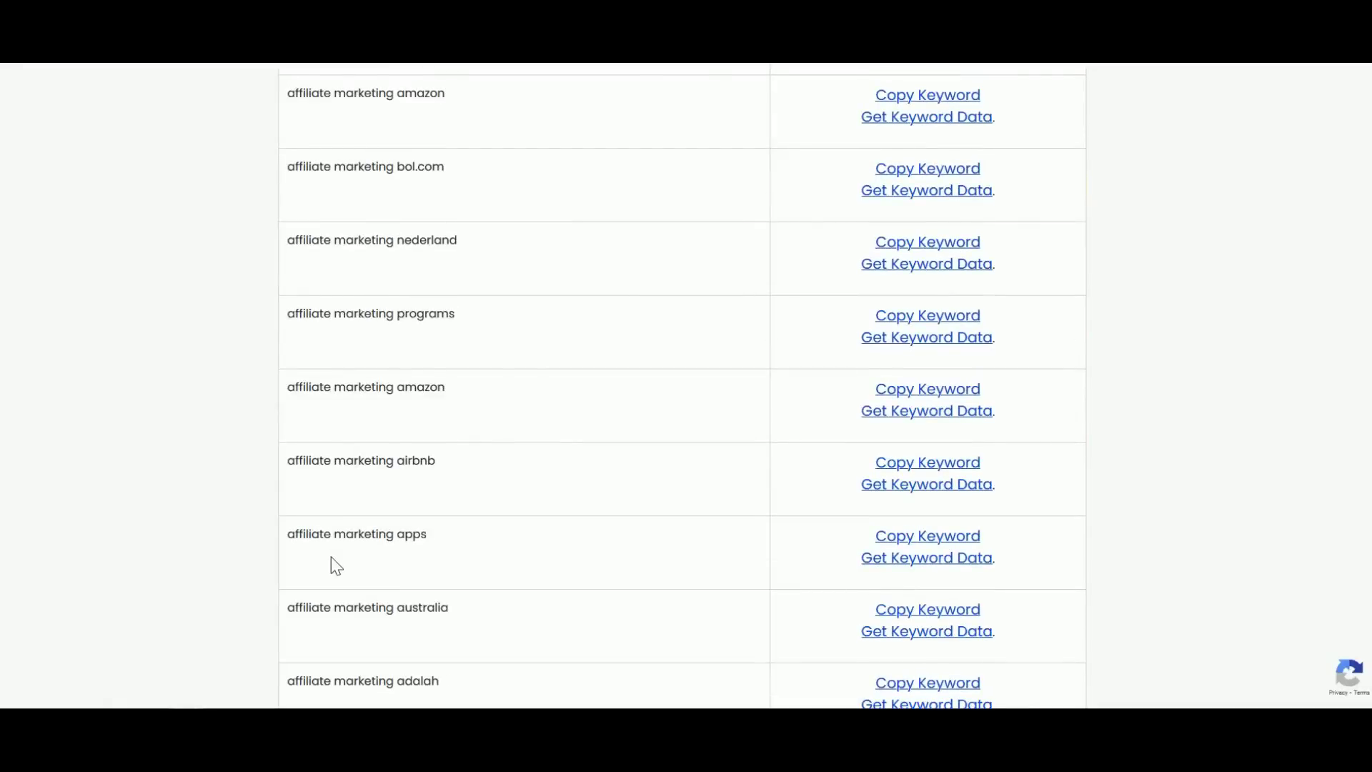
scroll(332, 557, "down", 2)
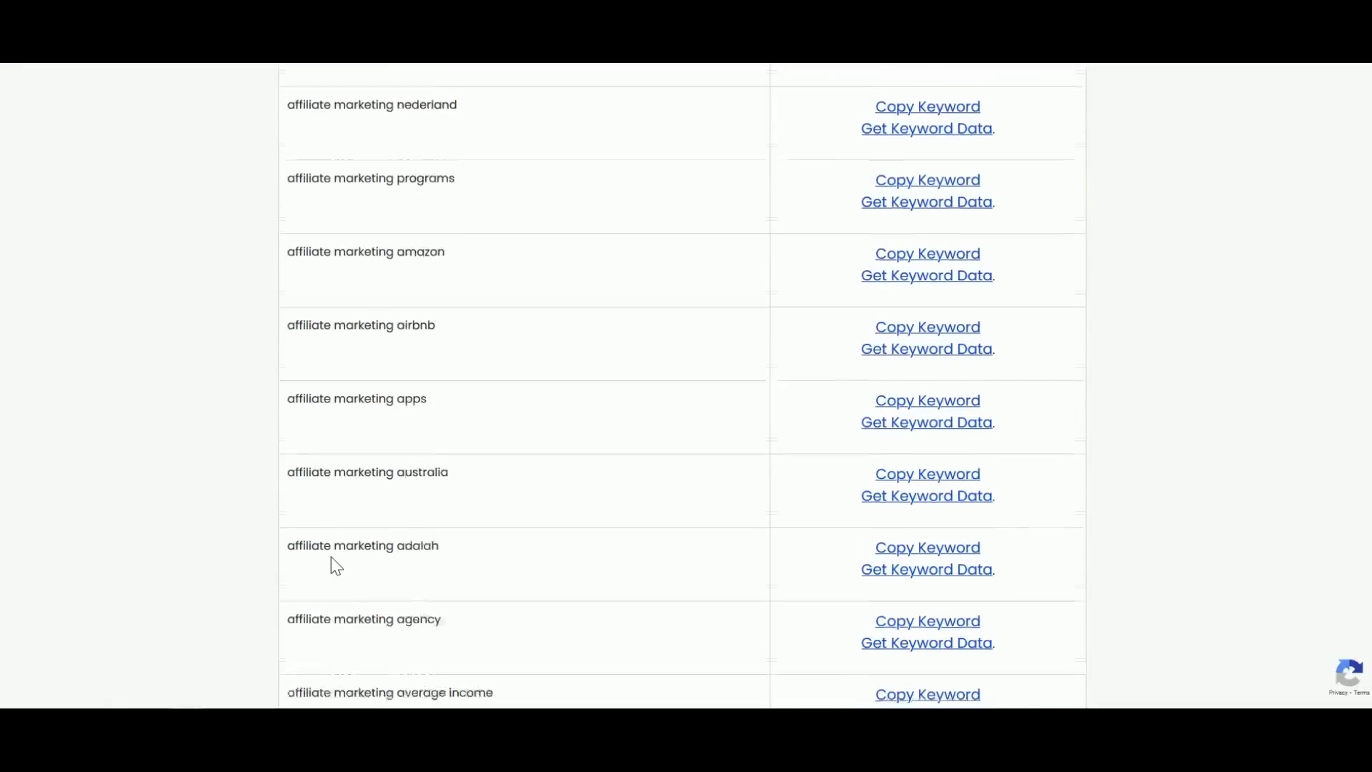
scroll(328, 556, "up", 12)
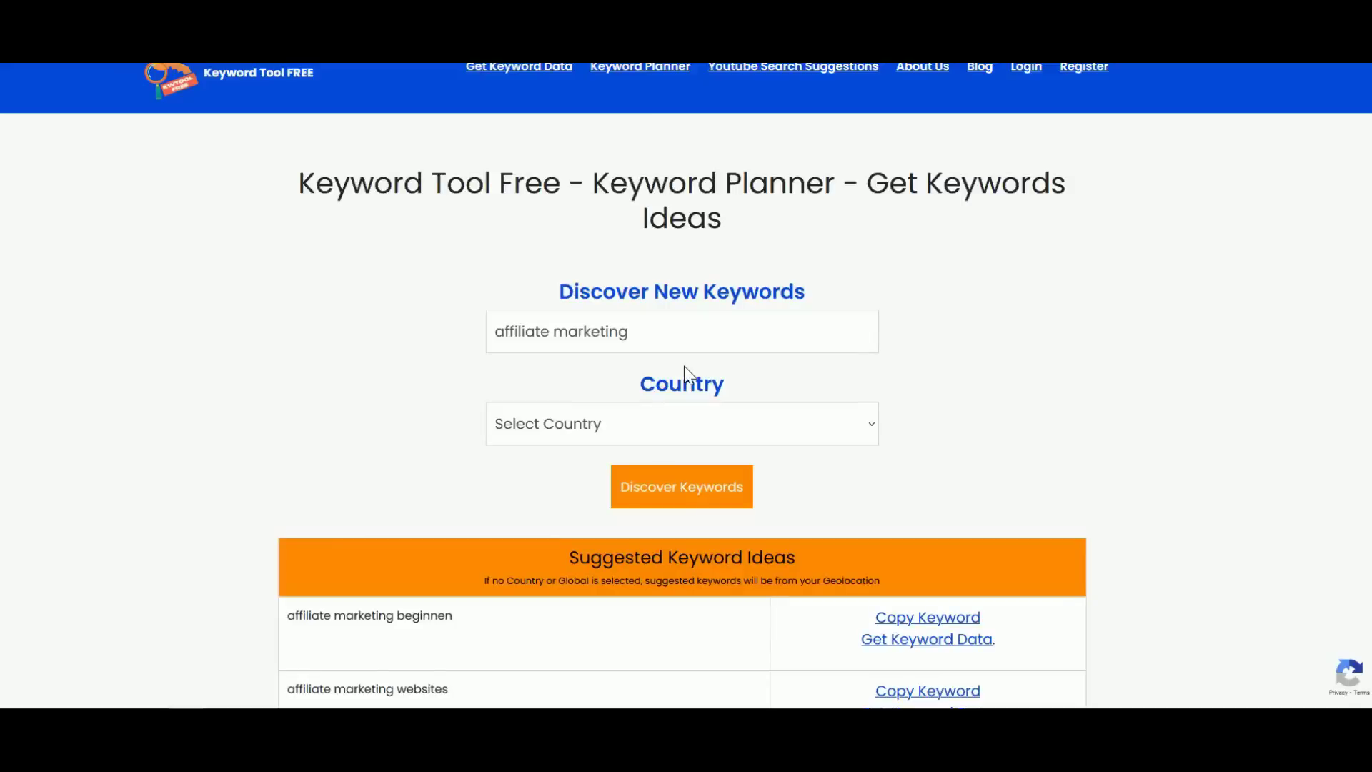
scroll(908, 336, "down", 1)
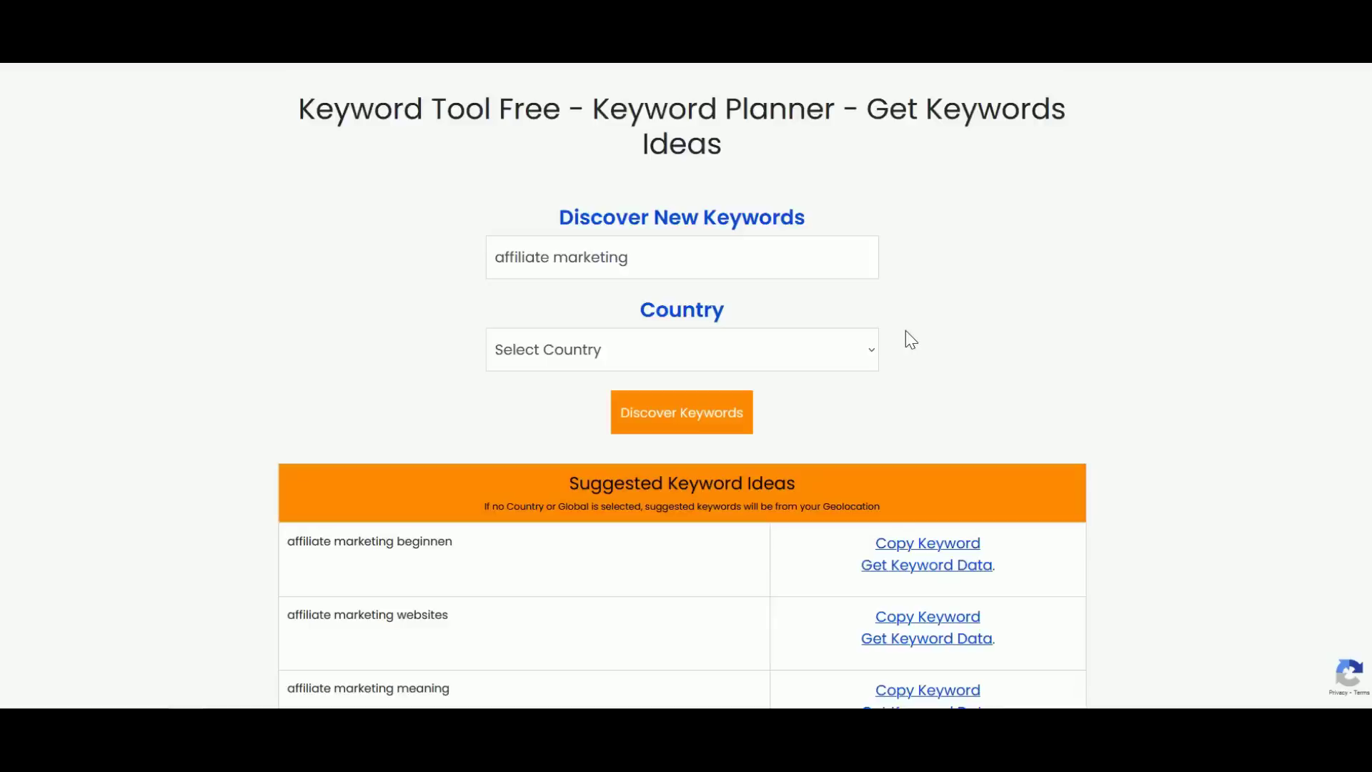
scroll(906, 331, "up", 1)
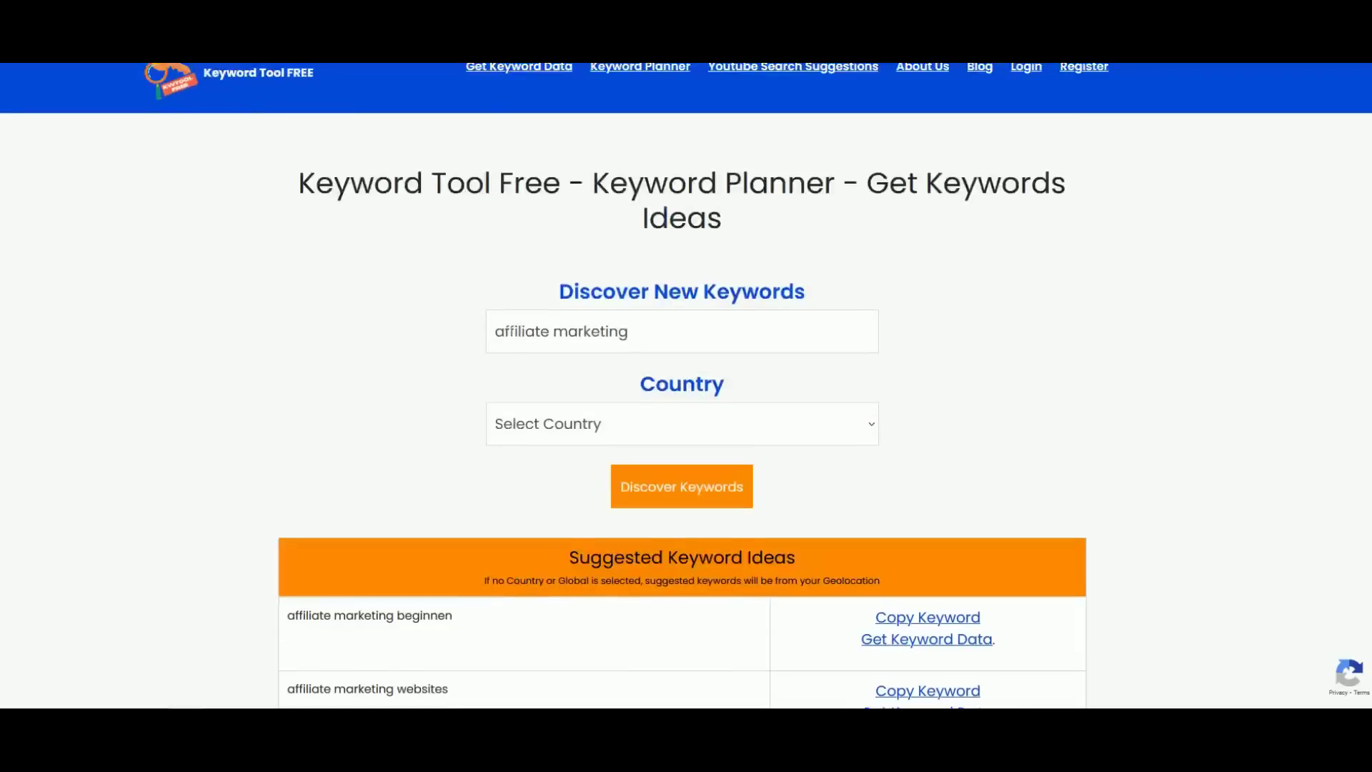
scroll(591, 349, "down", 2)
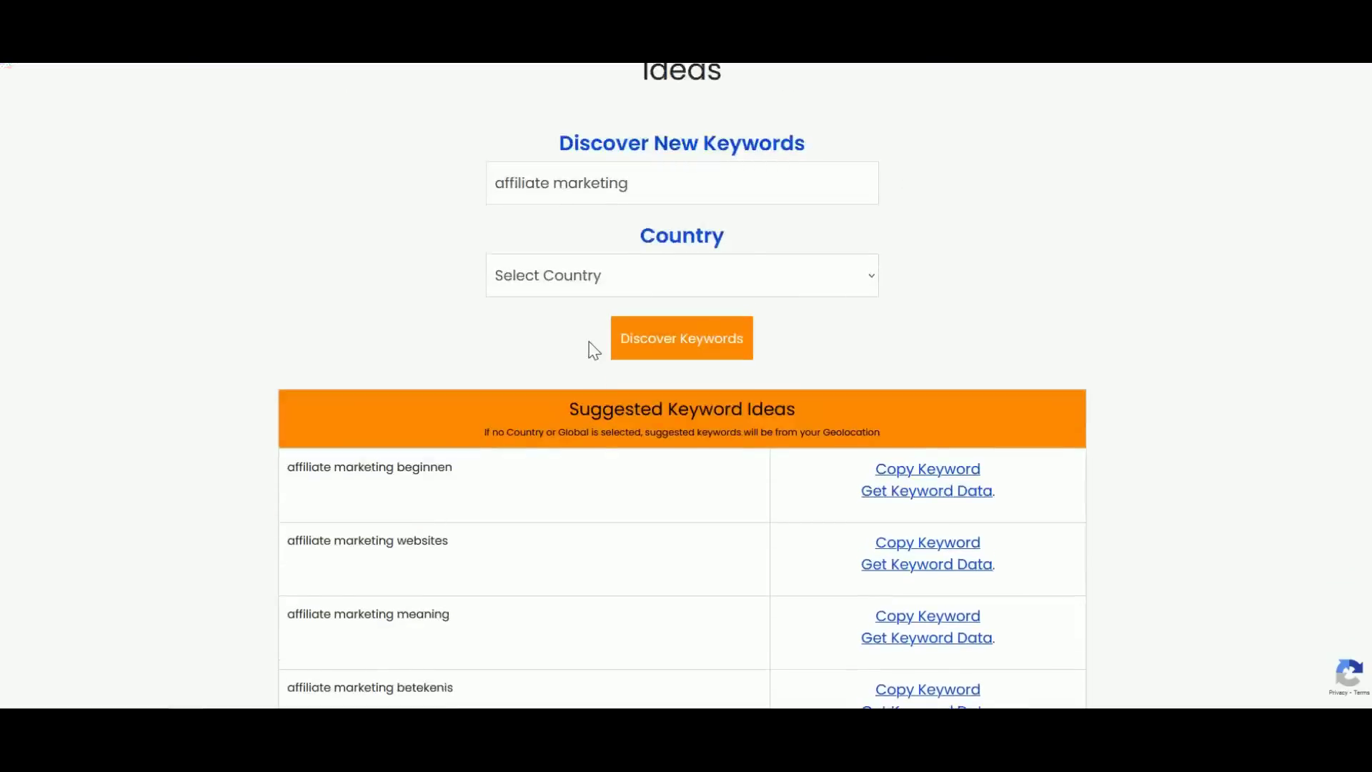
scroll(588, 355, "down", 3)
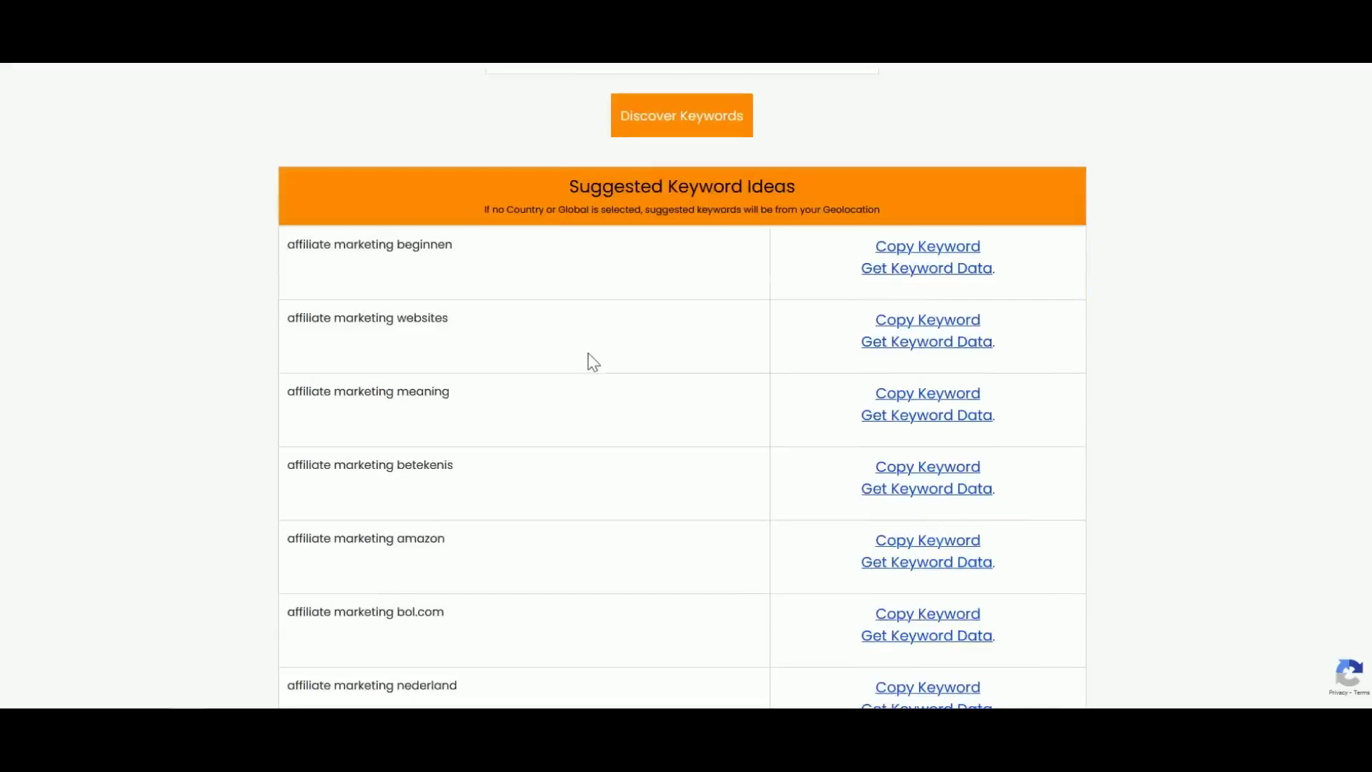
scroll(512, 505, "up", 1)
scroll(441, 415, "up", 5)
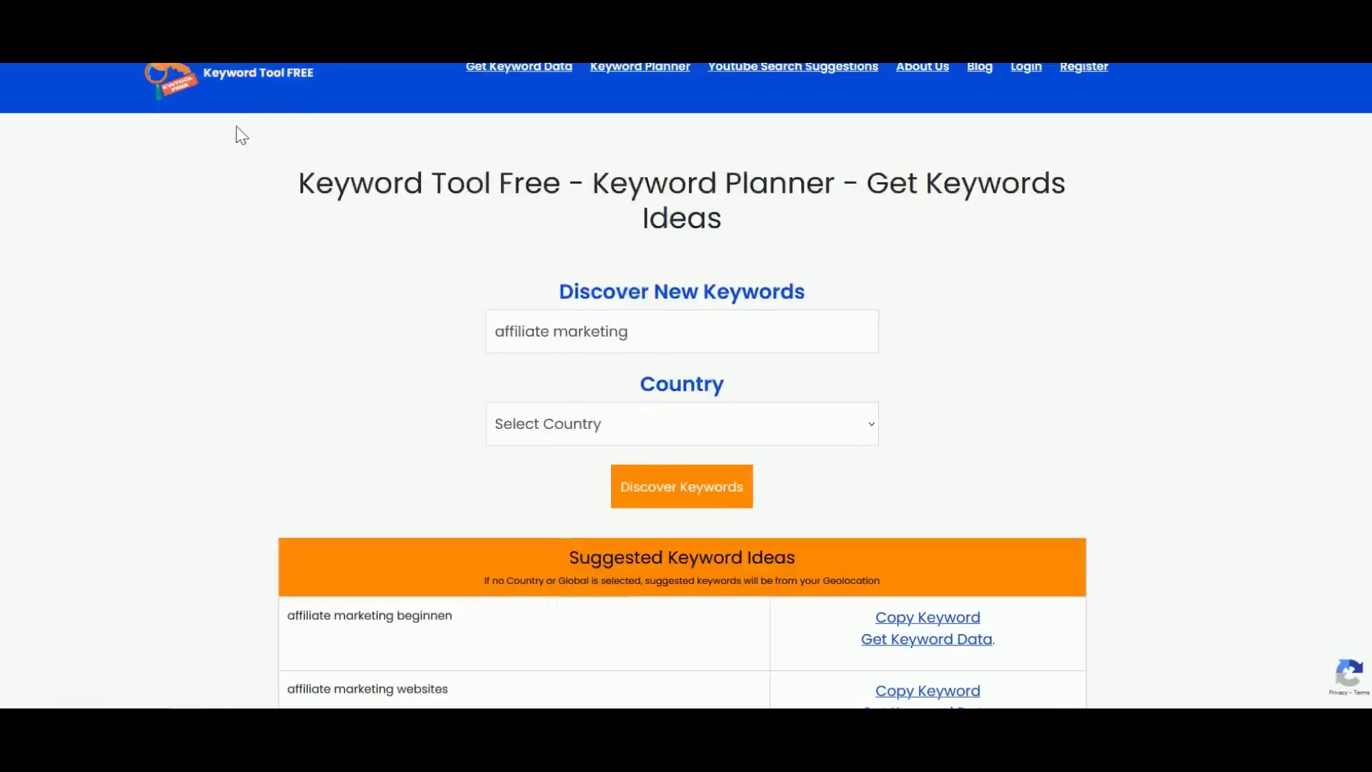
Read further through the affiliate marketing keyword list, highlighting longer phrases such as "affiliate marketing average income".
scroll(429, 316, "down", 10)
scroll(440, 348, "down", 3)
triple_click(398, 458)
scroll(419, 478, "down", 5)
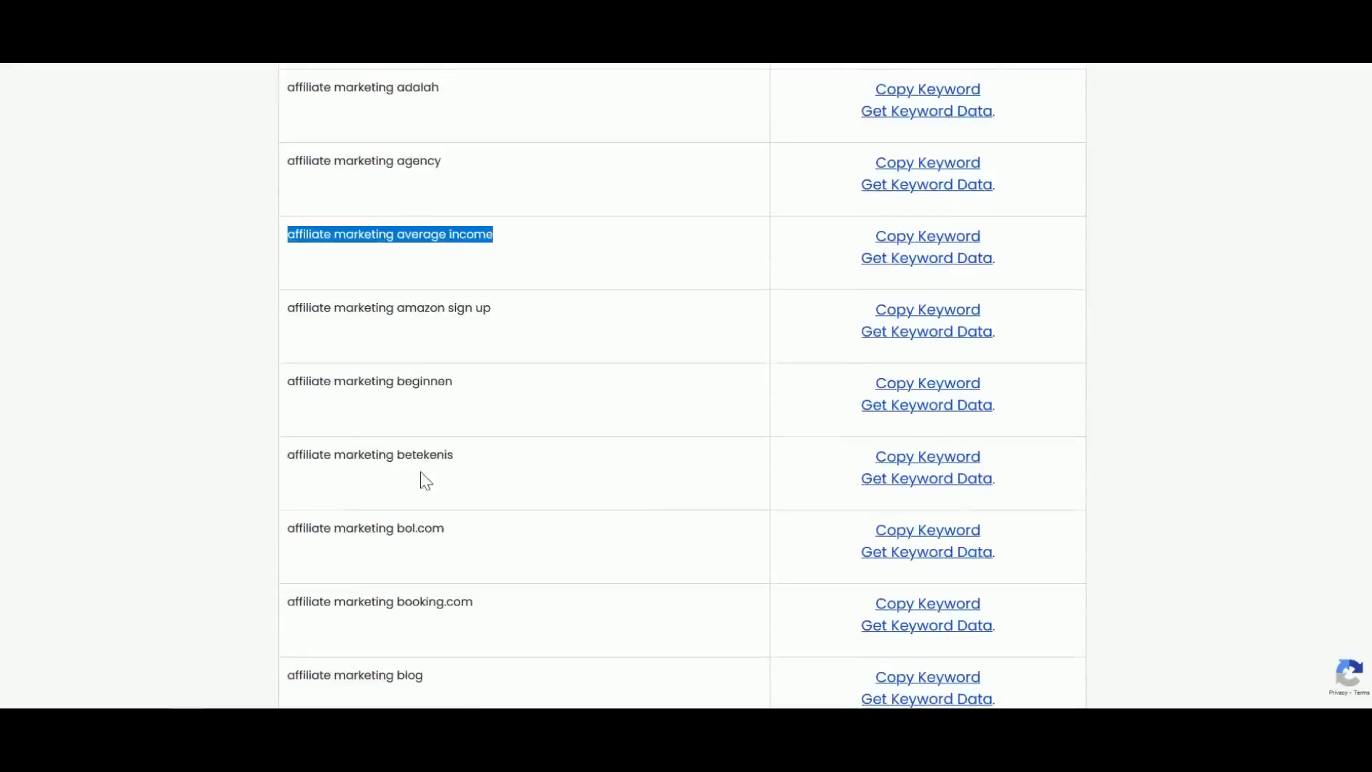
double_click(396, 464)
triple_click(397, 466)
scroll(398, 474, "down", 4)
triple_click(436, 455)
left_click(355, 465)
scroll(414, 508, "down", 1)
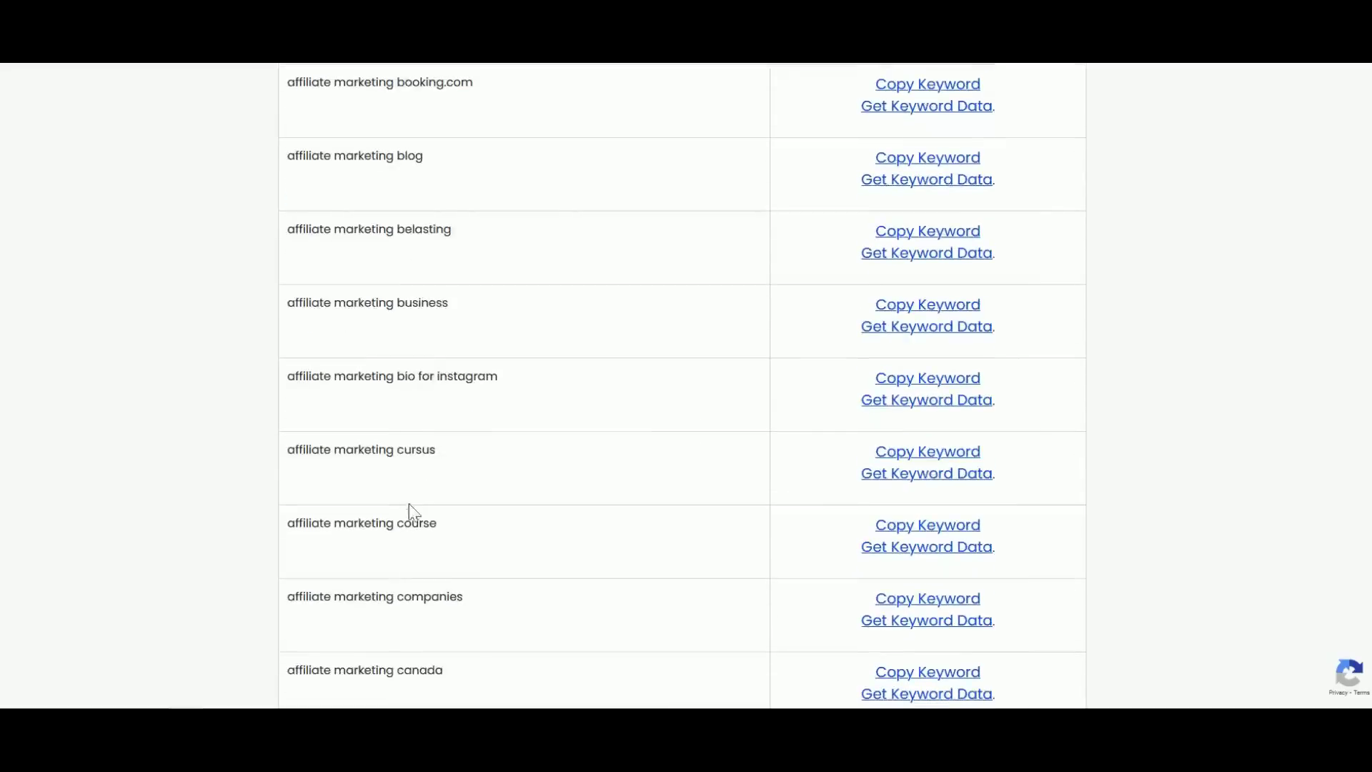
scroll(412, 552, "down", 1)
scroll(413, 540, "down", 3)
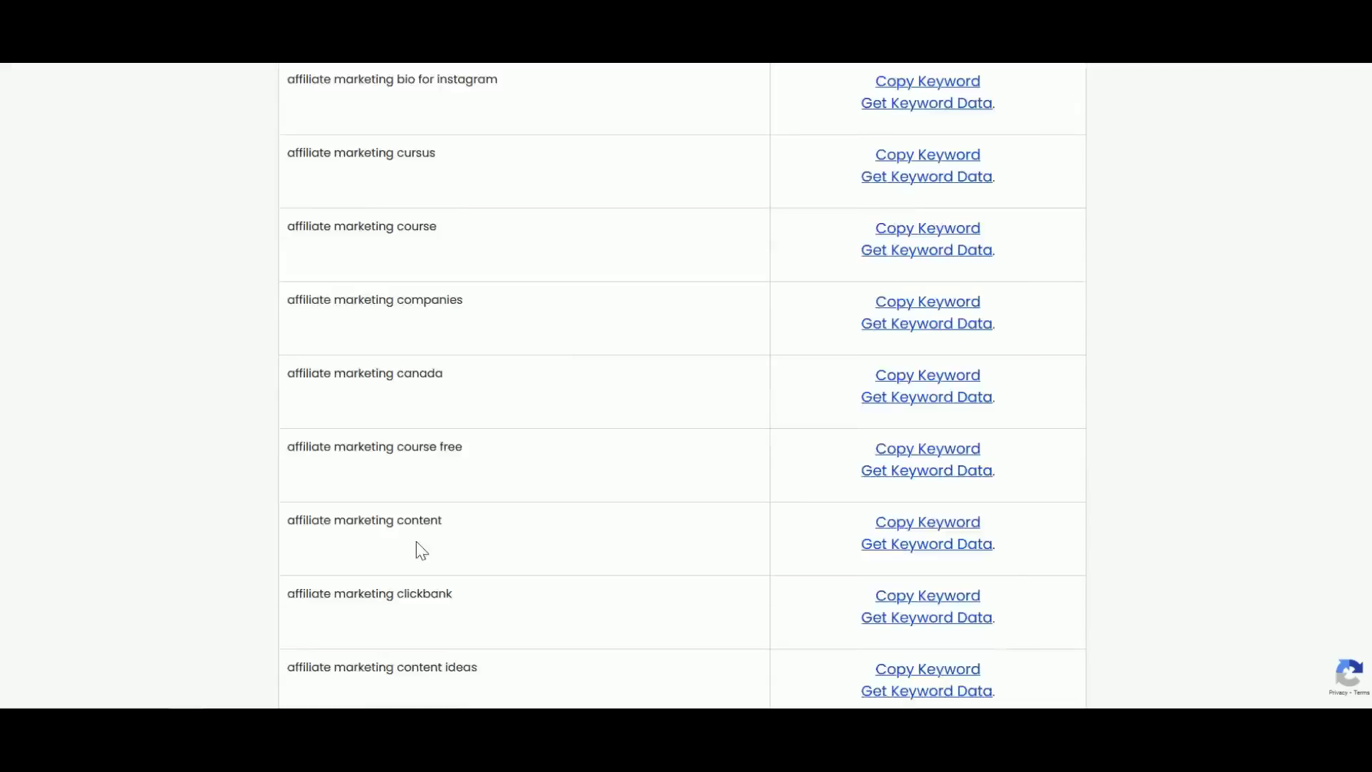
scroll(451, 526, "up", 20)
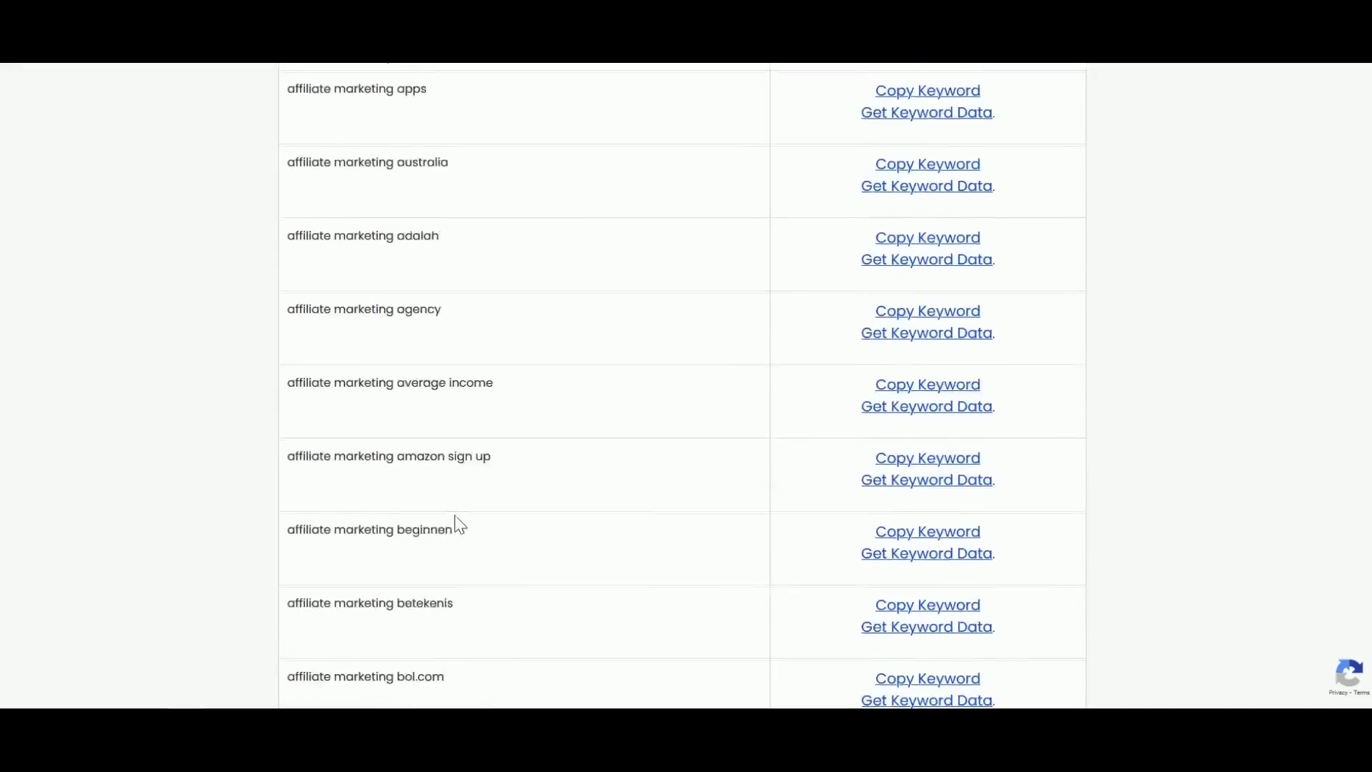
scroll(461, 521, "up", 8)
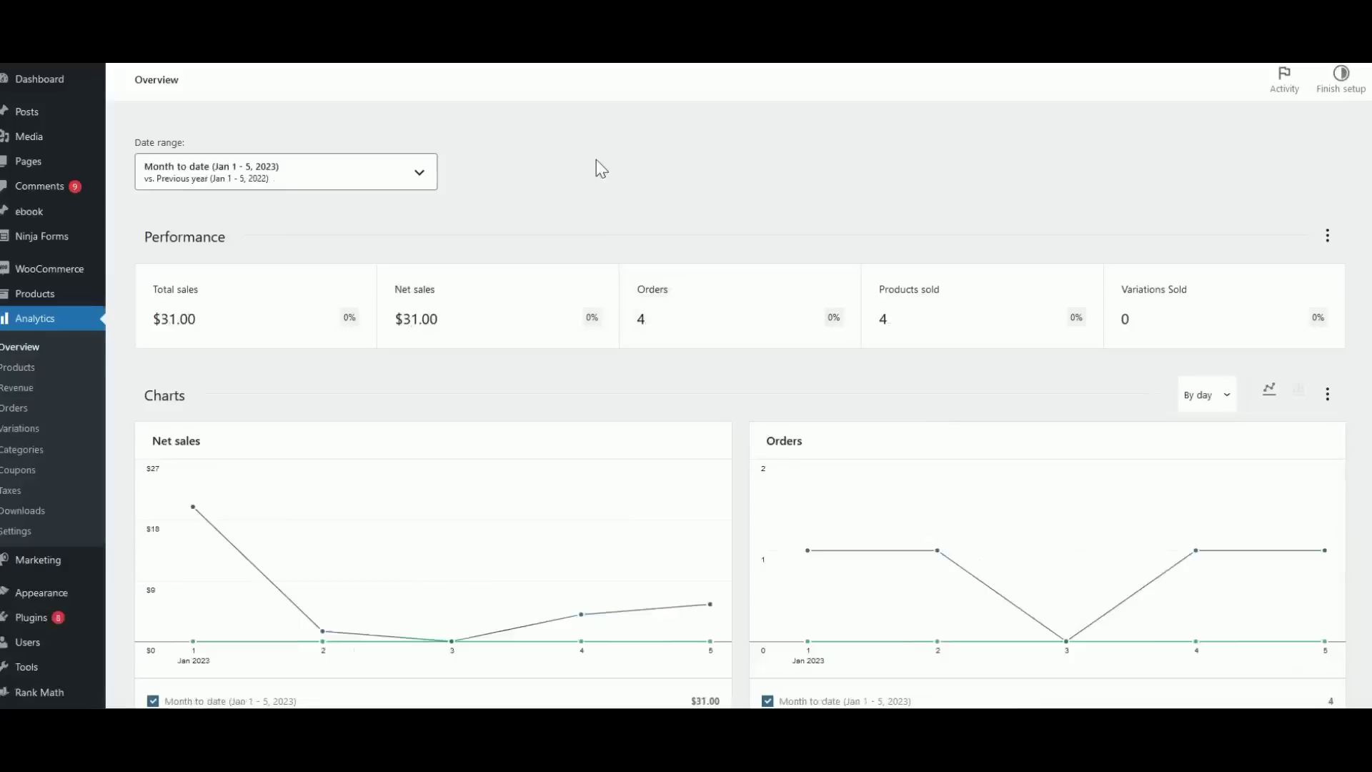
Set the date range of the store's analytics overview to the Last month preset and update the report.
left_click(401, 184)
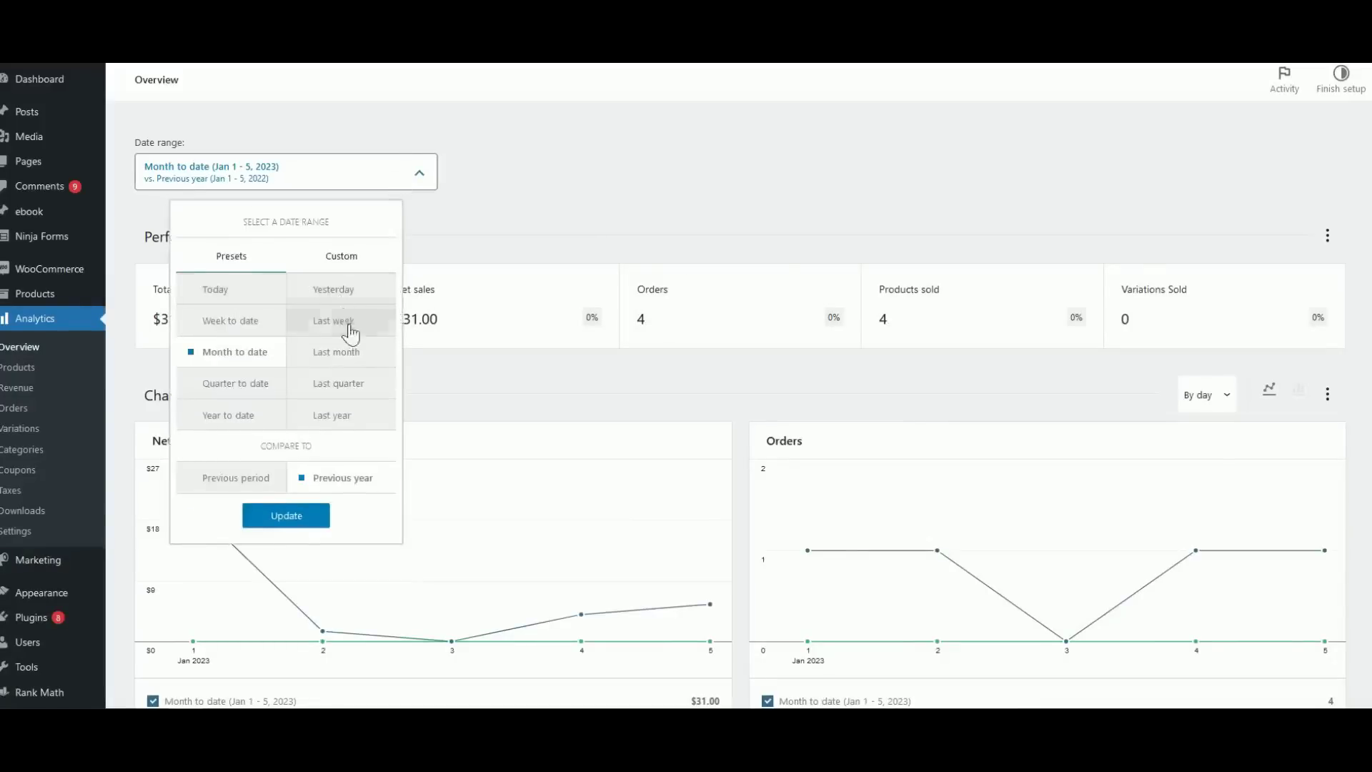
left_click(341, 258)
left_click(263, 268)
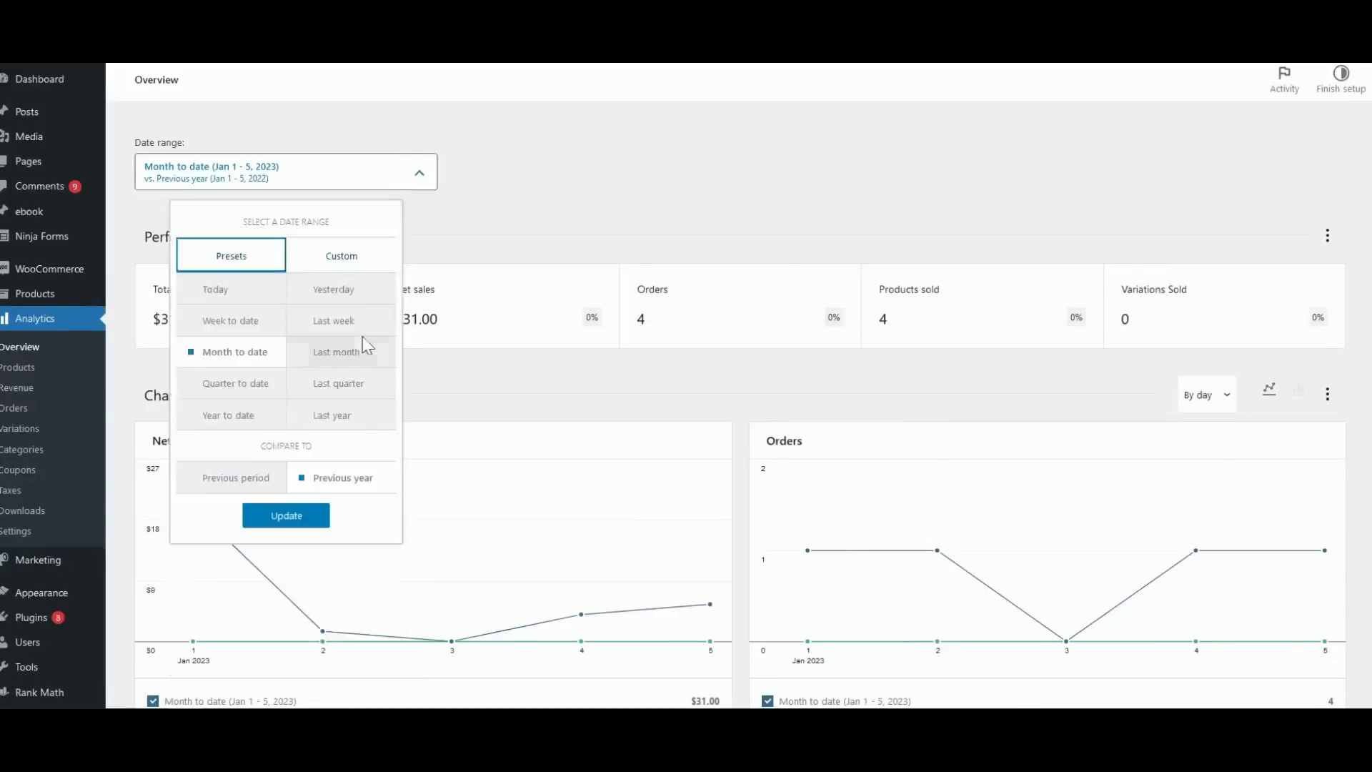
left_click(347, 359)
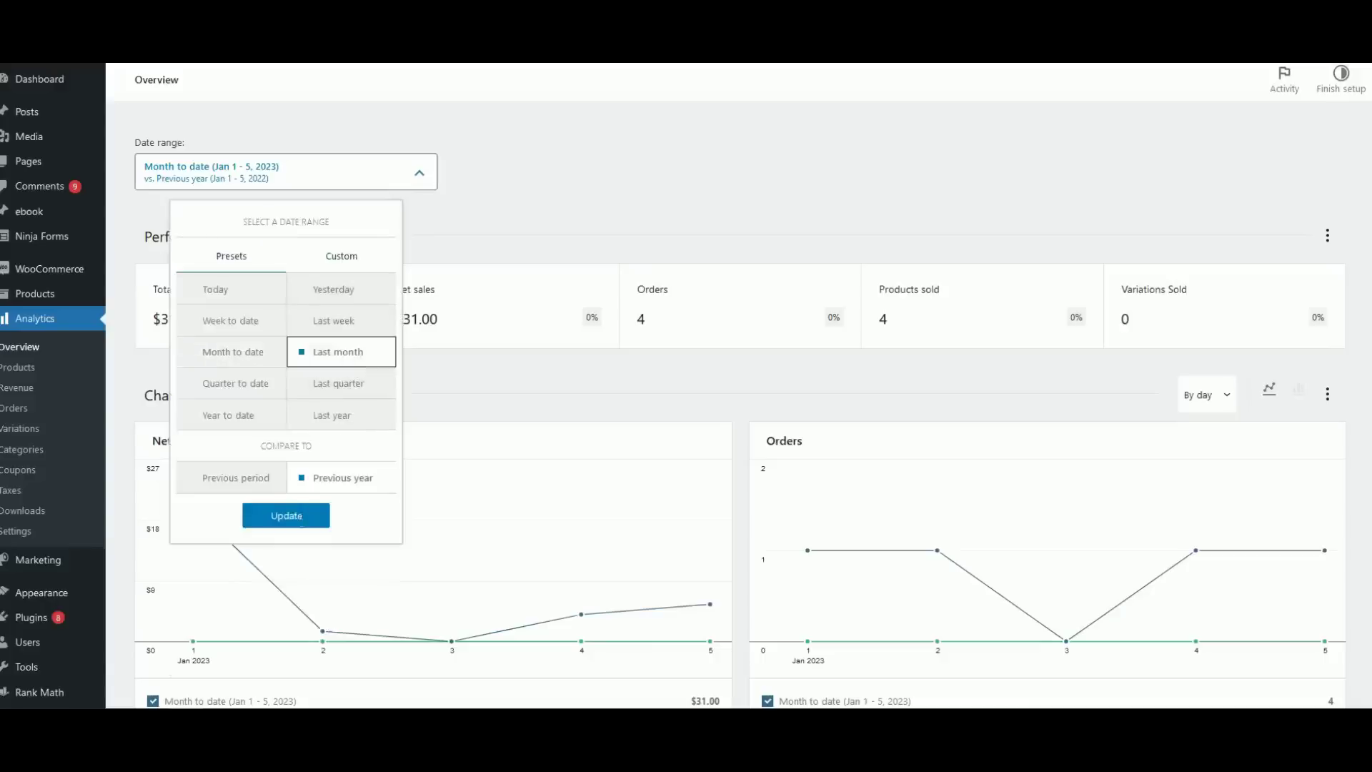
left_click(289, 516)
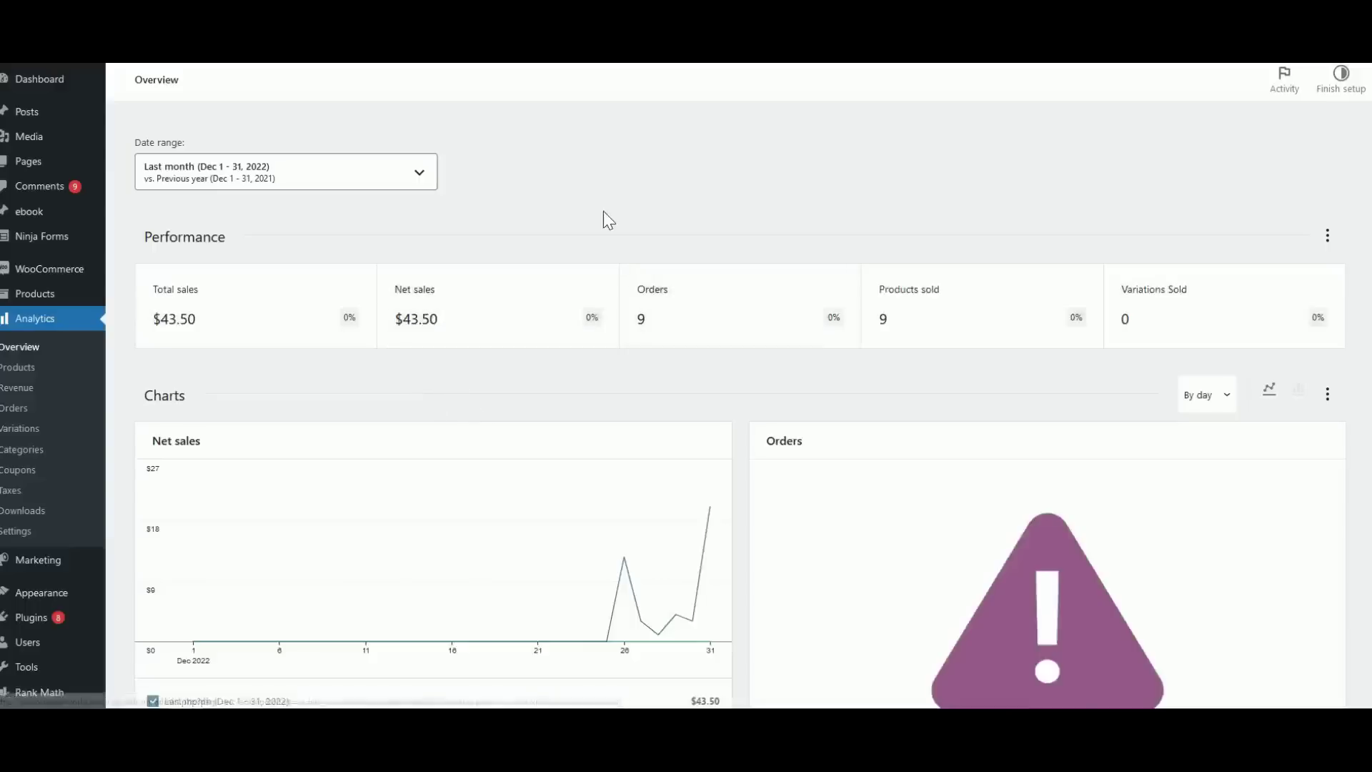
Set the analytics overview's date range to Today and update the report.
left_click(402, 184)
left_click(229, 293)
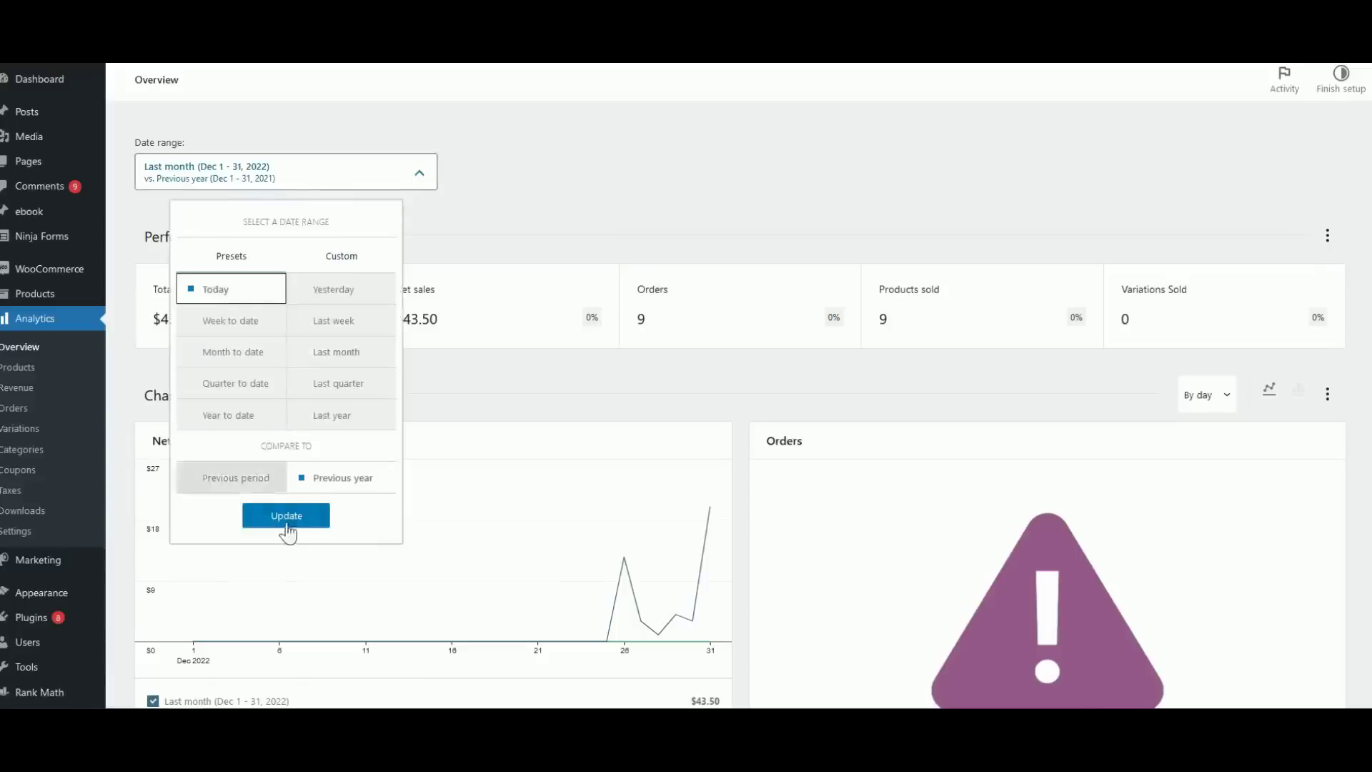
left_click(286, 515)
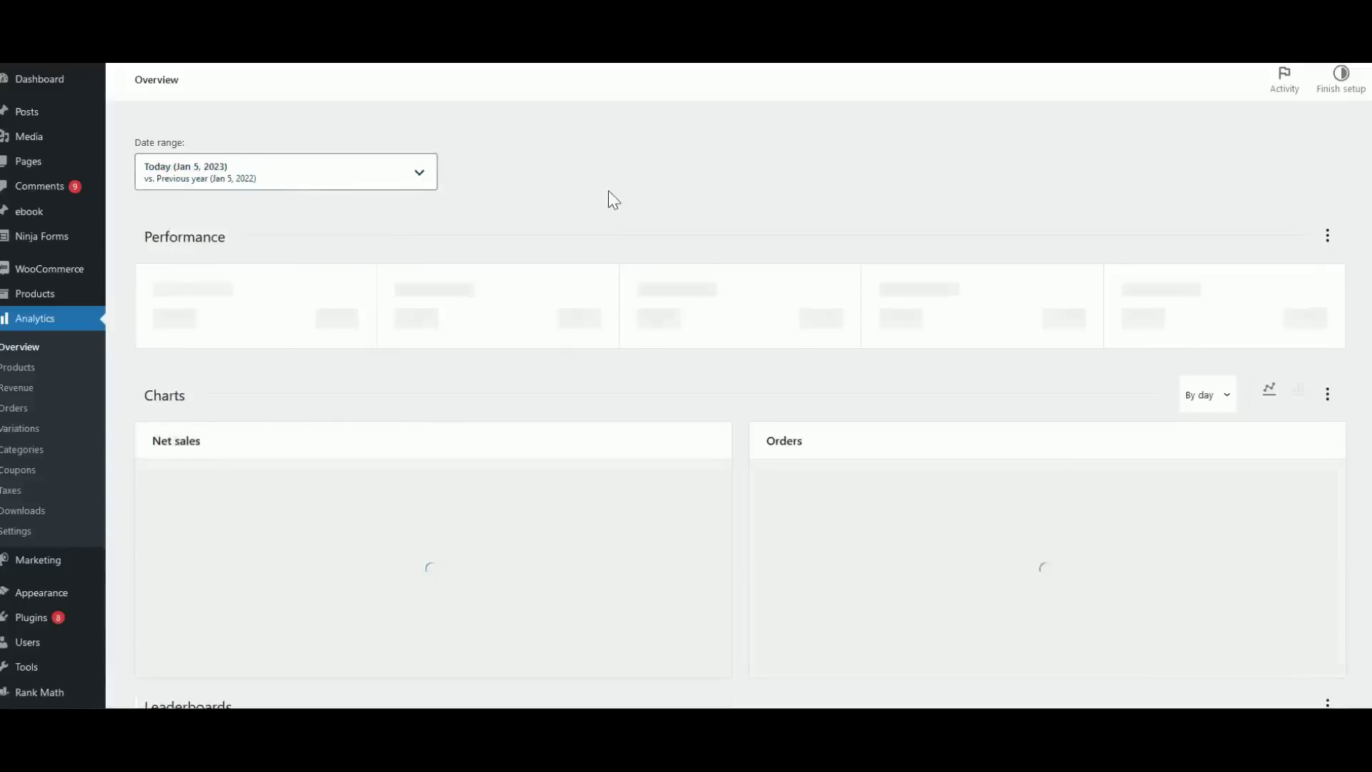